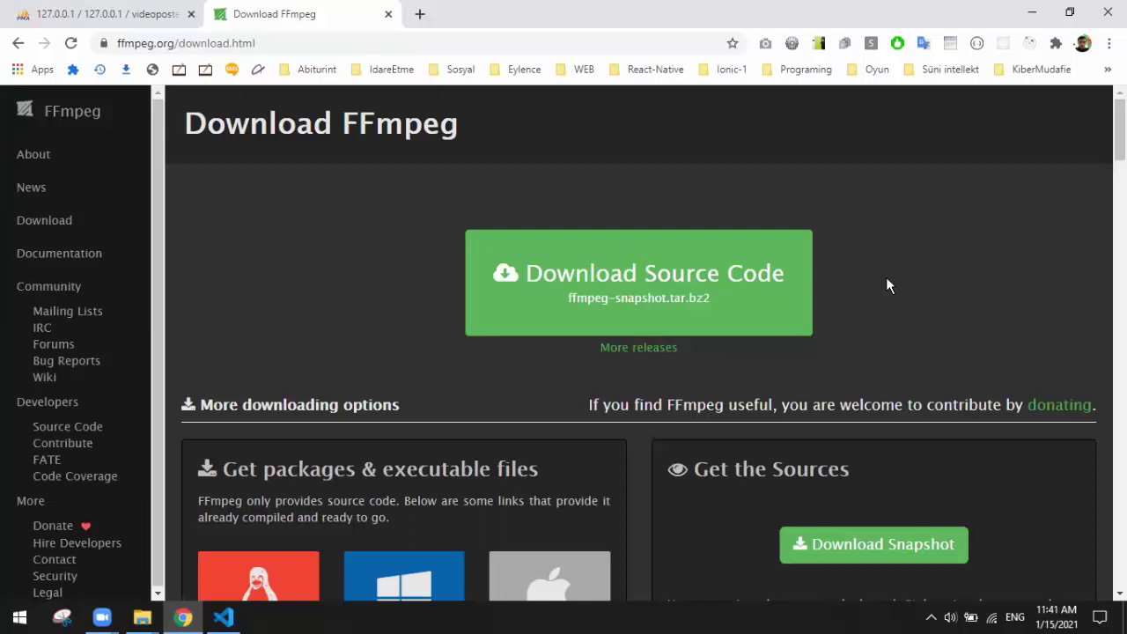
Step: Bring up the videoposter.az project folder, look inside lib, and maximize the window
left_click(141, 619)
left_click(111, 561)
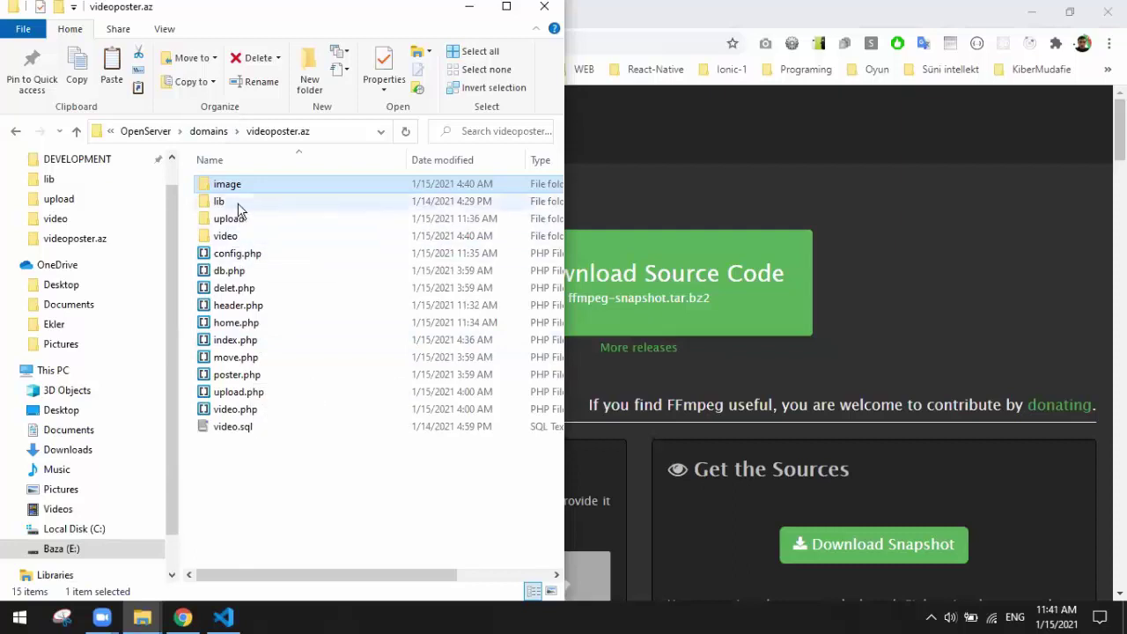
double_click(242, 211)
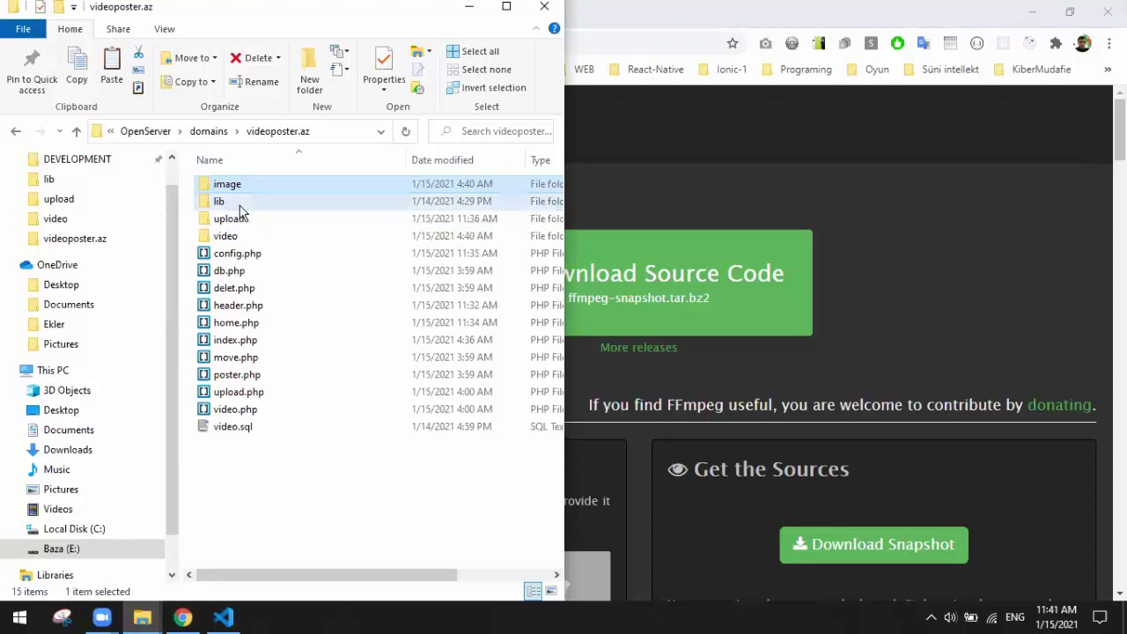
left_click(213, 133)
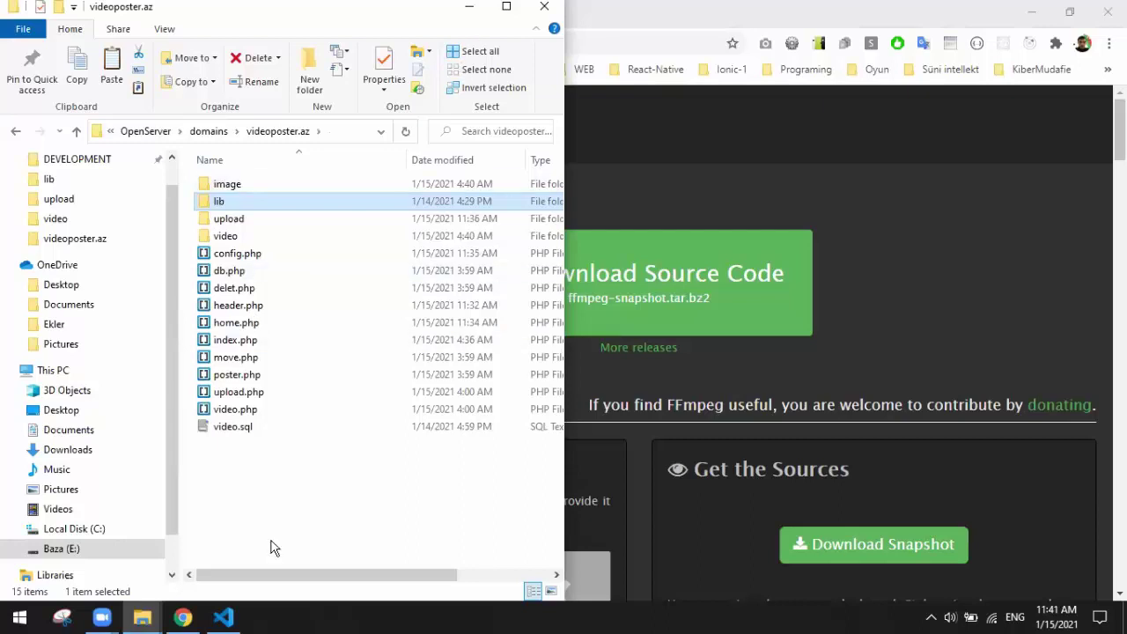
left_click(507, 9)
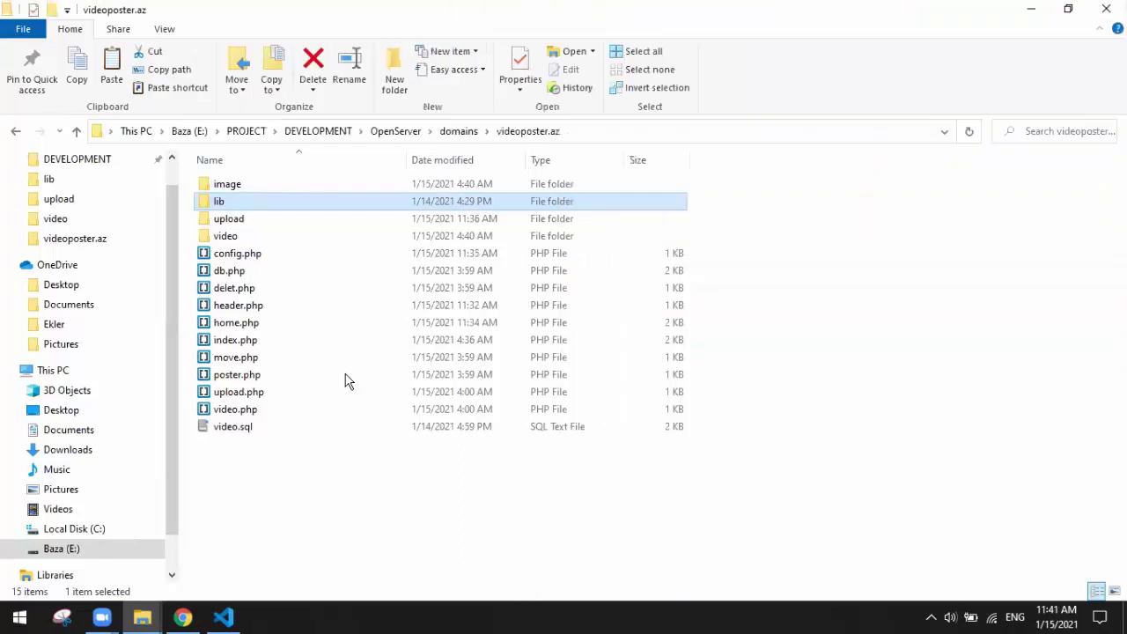
Step: Inspect the upload, video and image subfolders, returning to the project root after each
double_click(250, 220)
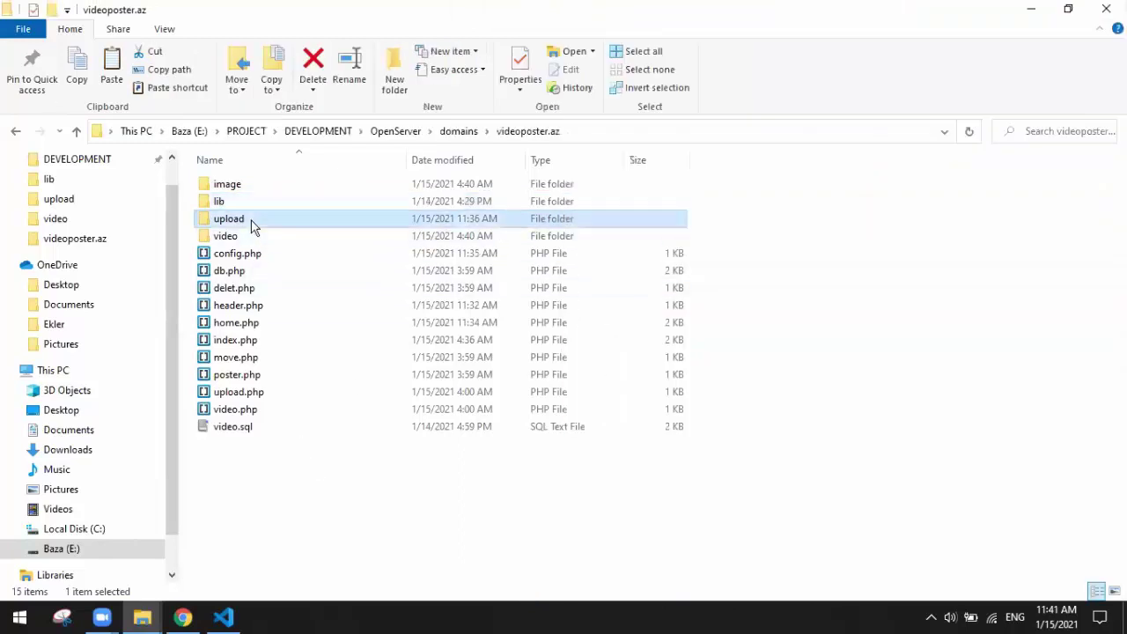
left_click(529, 130)
double_click(228, 236)
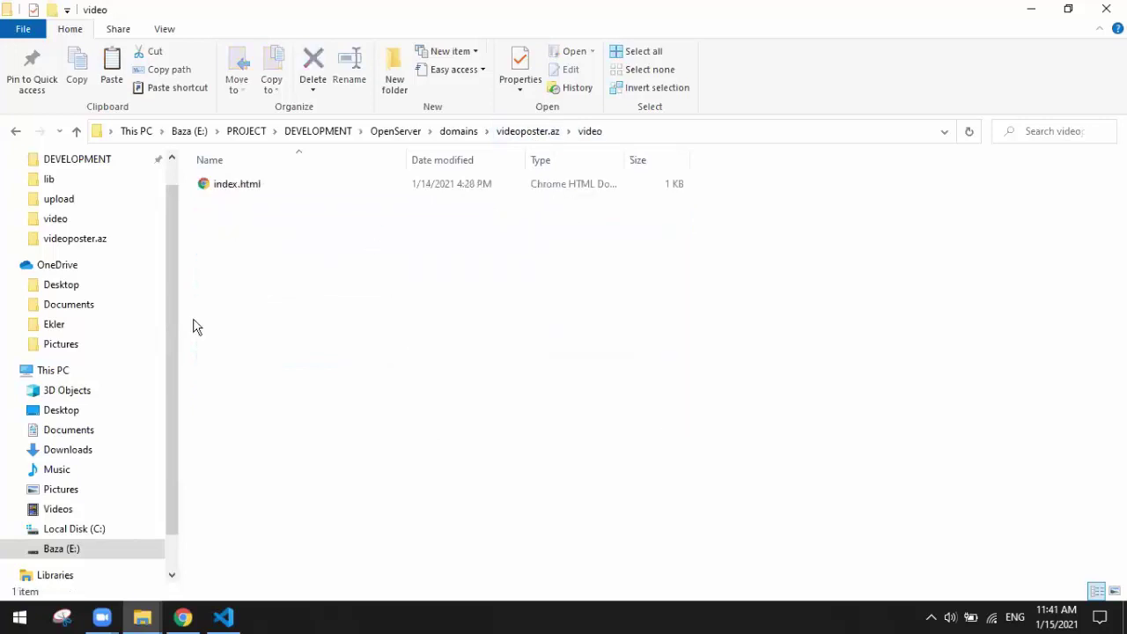
left_click(527, 131)
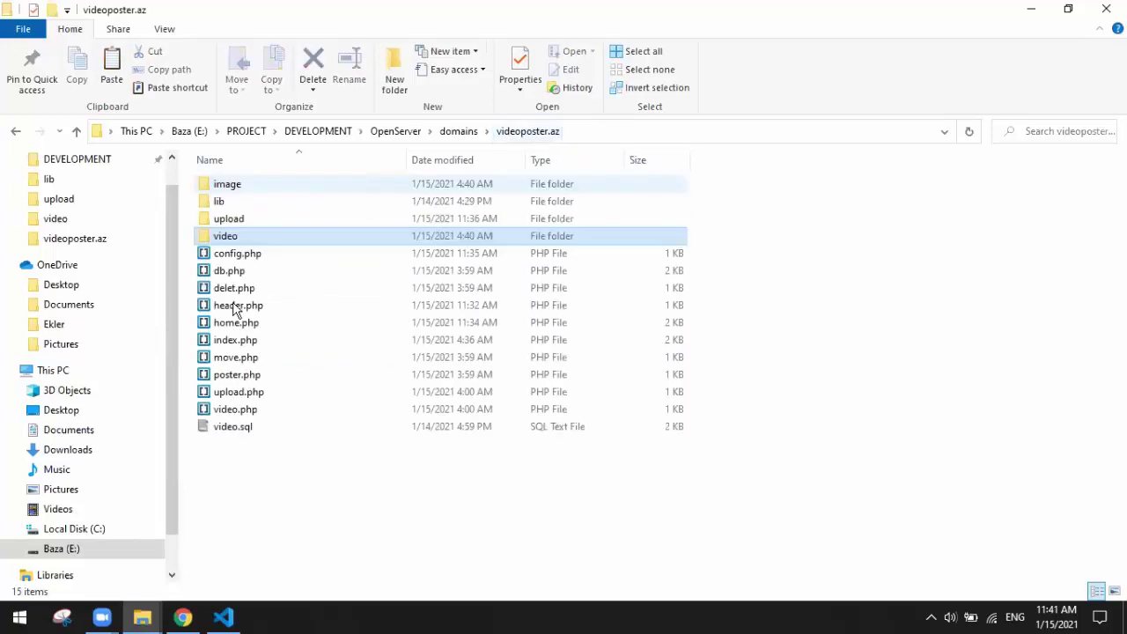
double_click(224, 189)
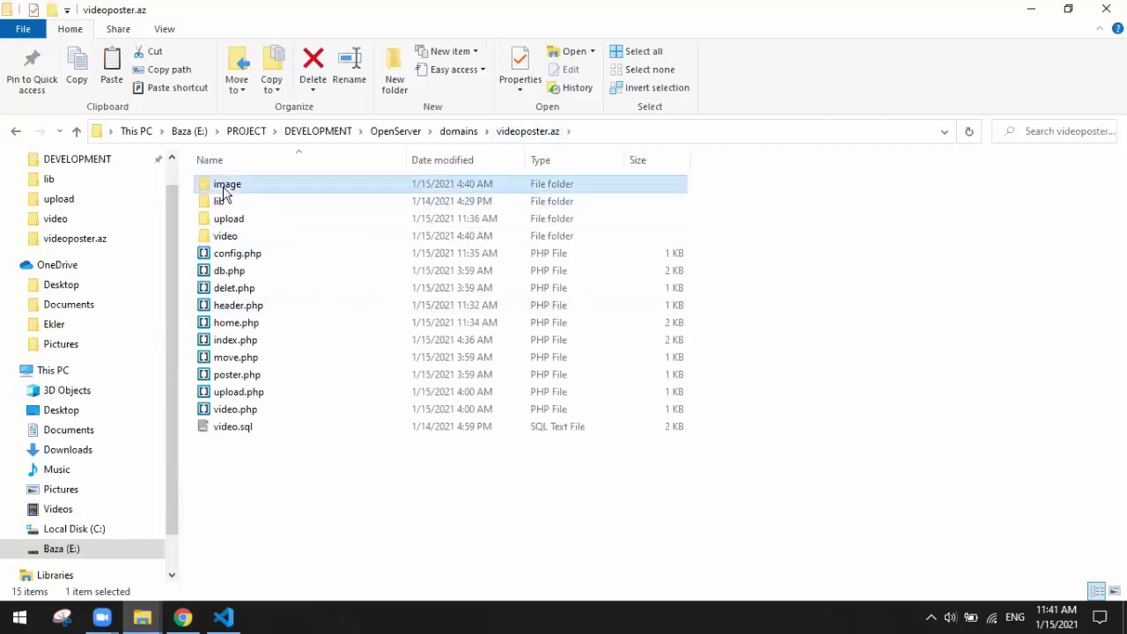
left_click(518, 132)
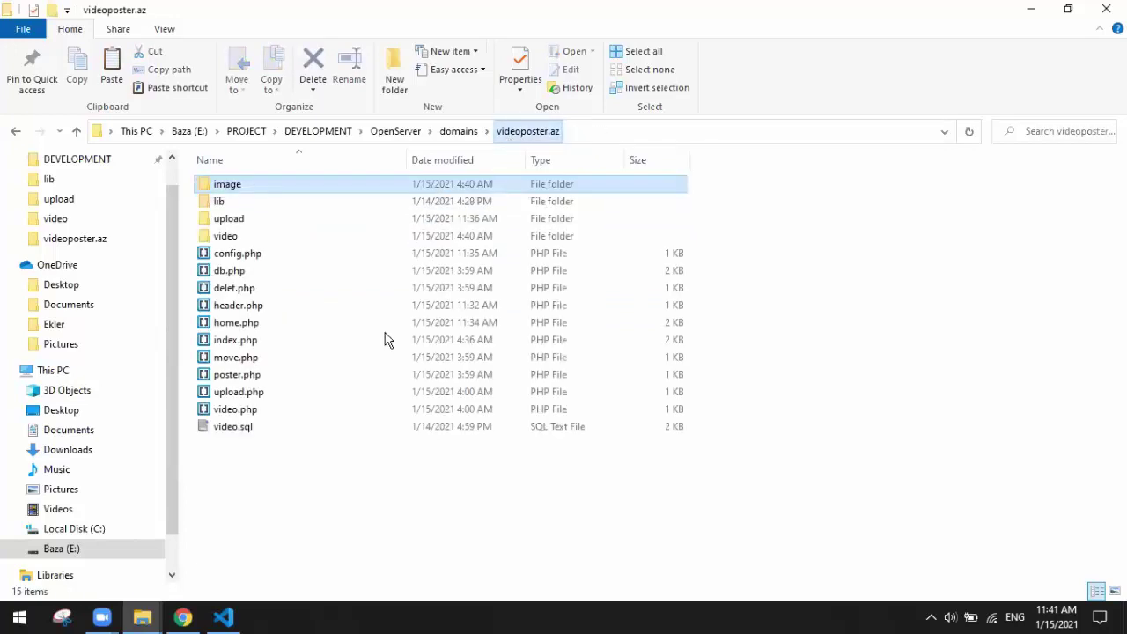
Step: Select video.sql, recheck the upload folder, and end on the project root
left_click(223, 427)
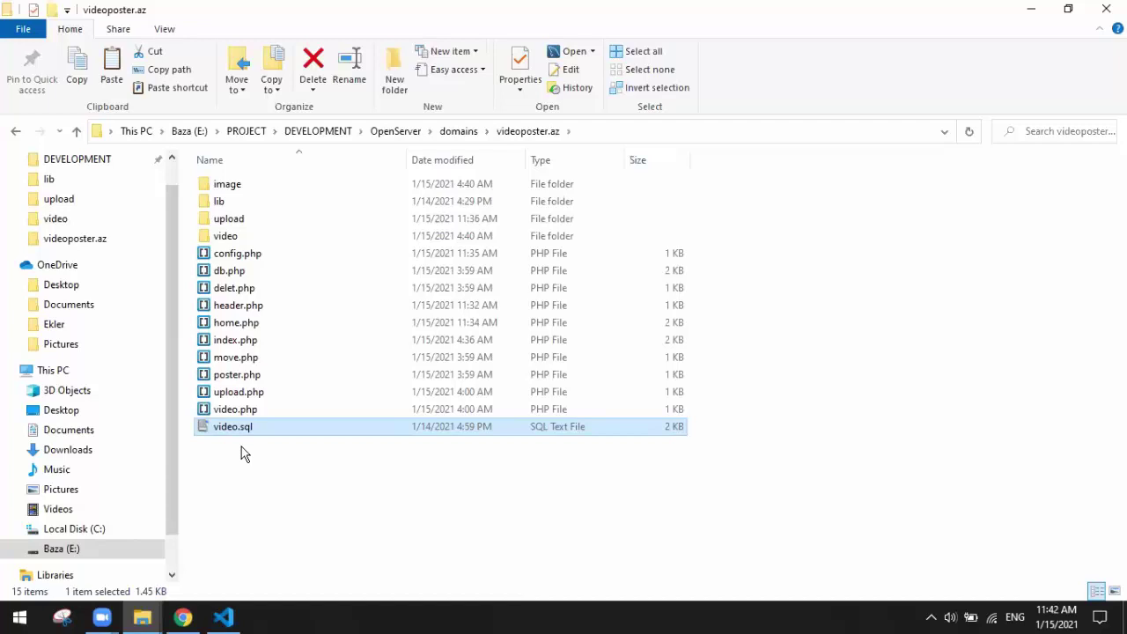
double_click(238, 220)
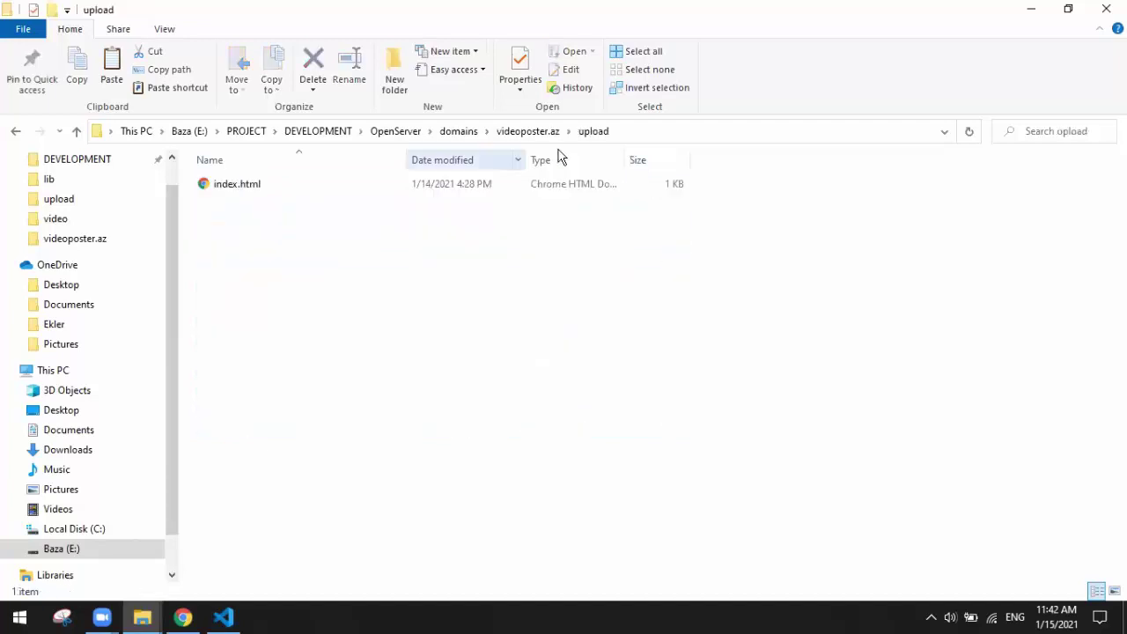
left_click(523, 133)
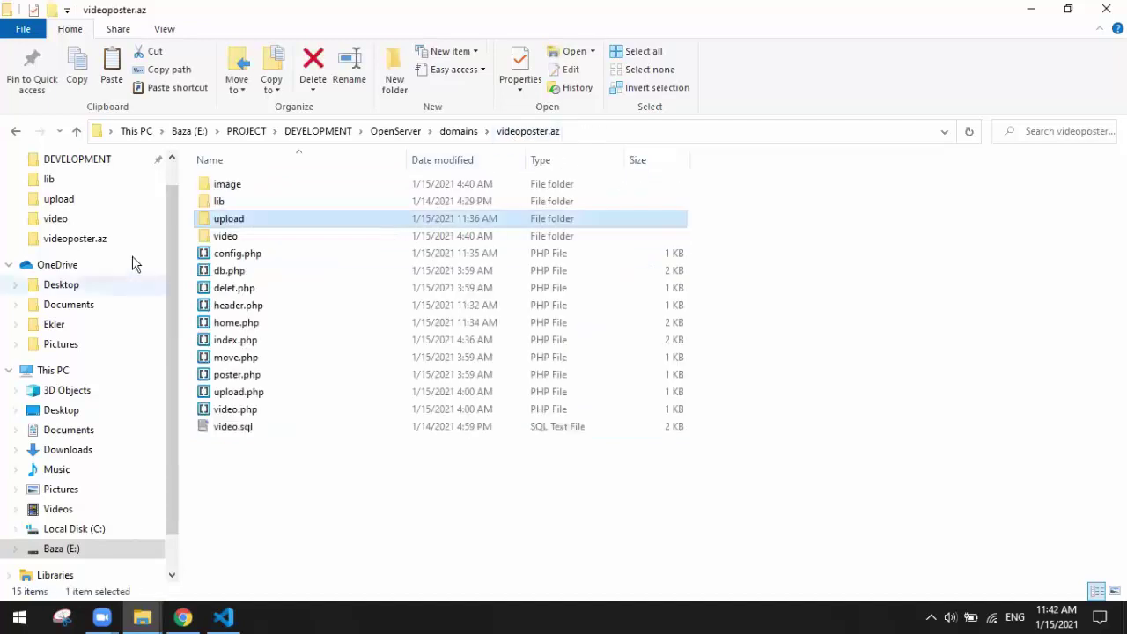
left_click(236, 242)
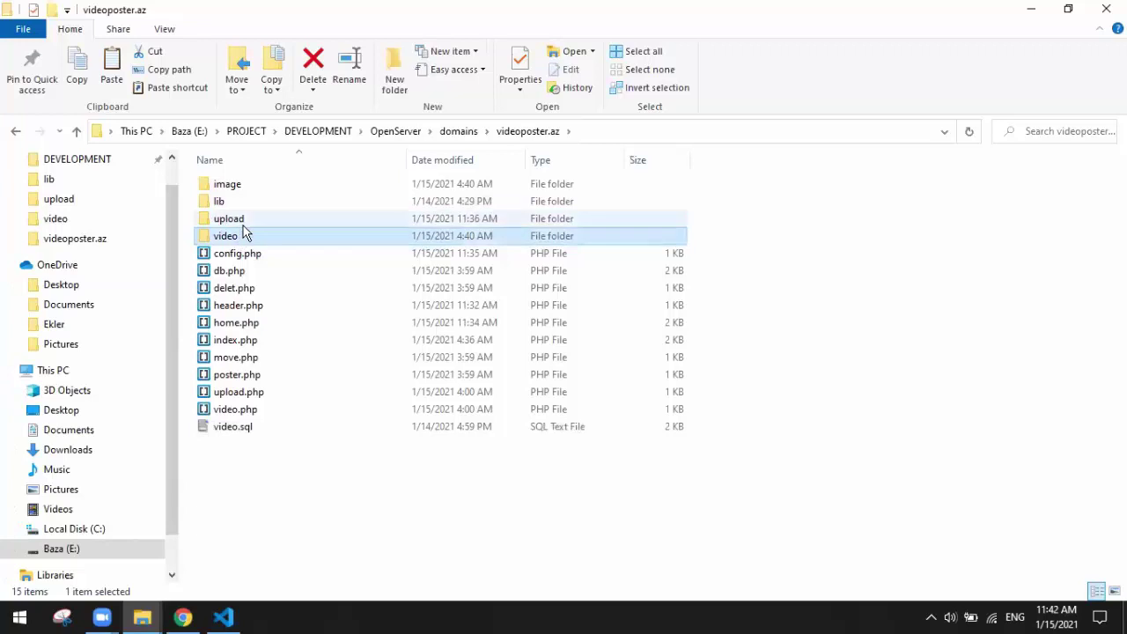
left_click(244, 227)
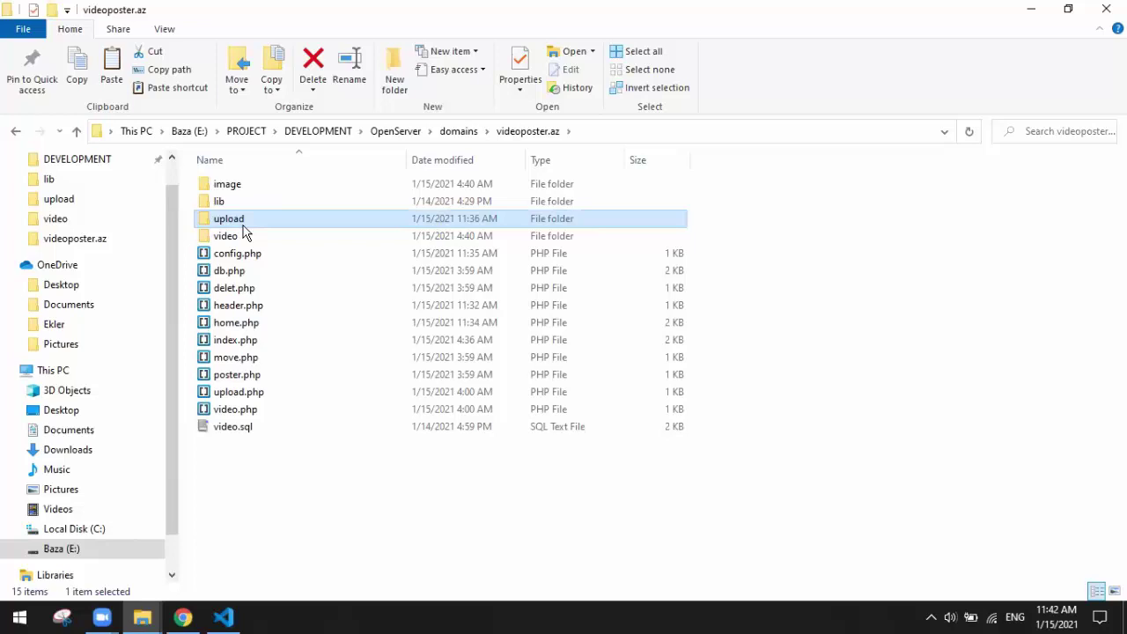
Step: Bring VS Code with the videoposter.az project in front of Chrome and collapse the lib folder
left_click(181, 616)
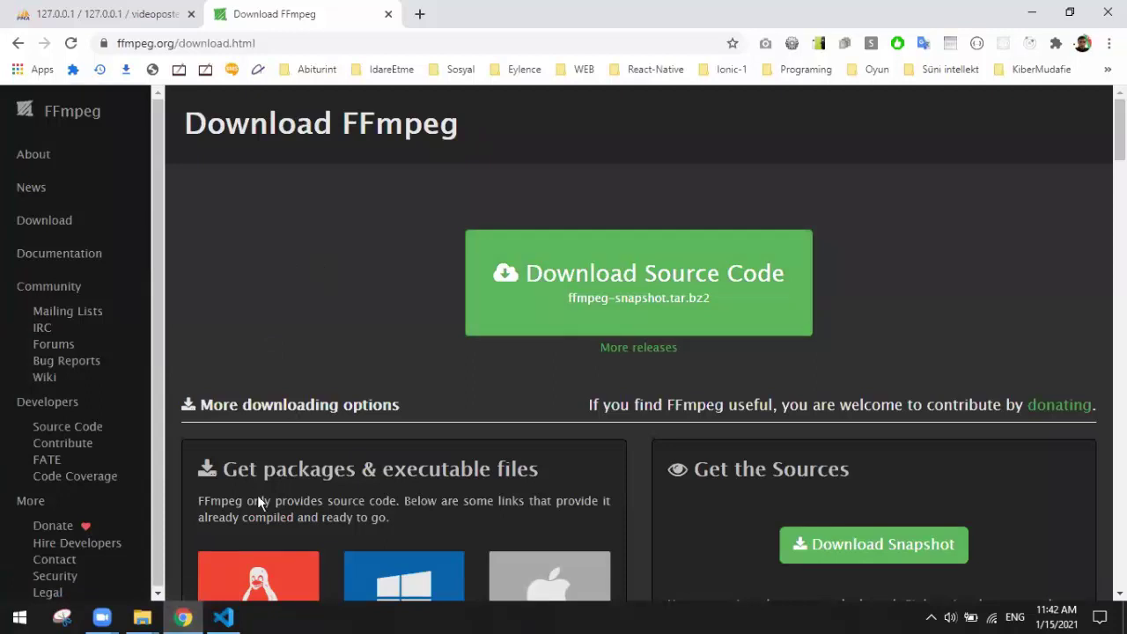
left_click(223, 621)
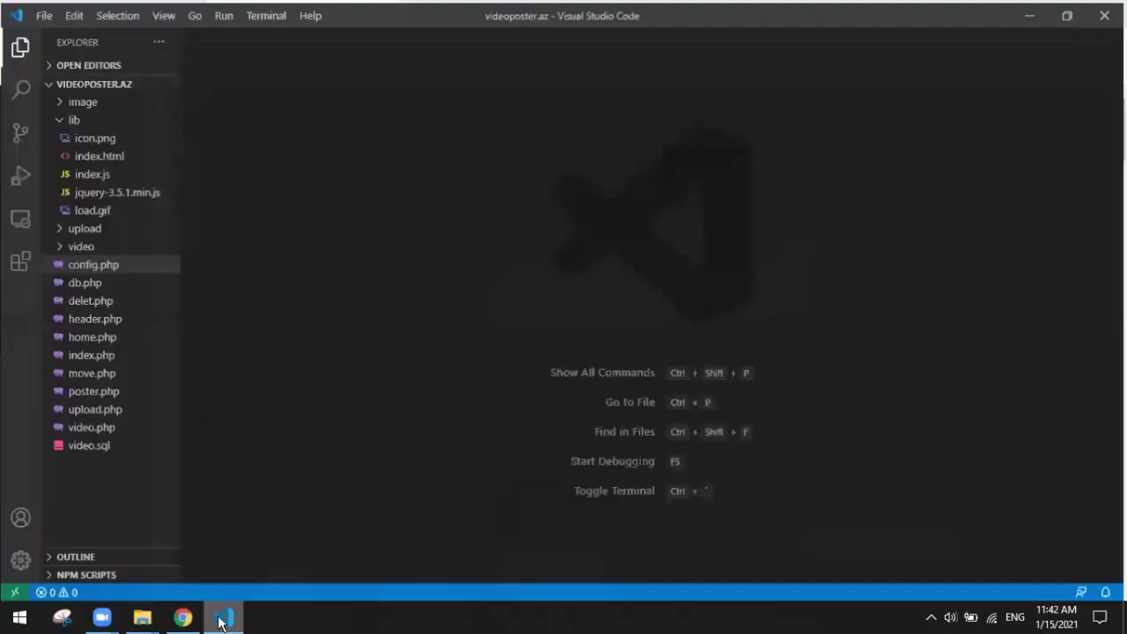
left_click(222, 621)
left_click(223, 620)
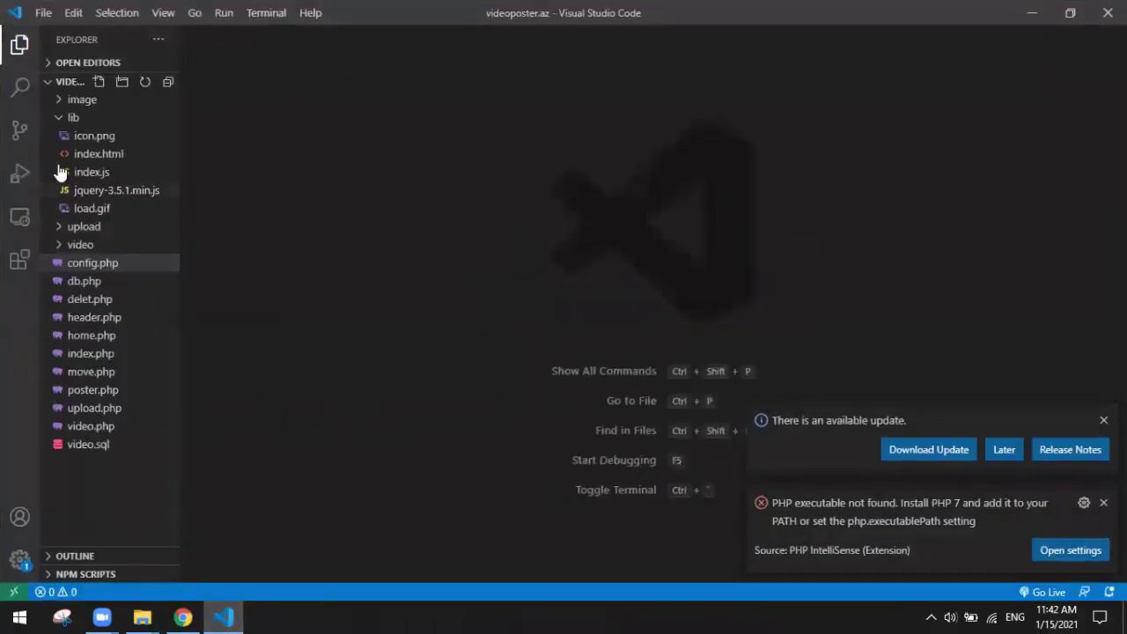
left_click(58, 122)
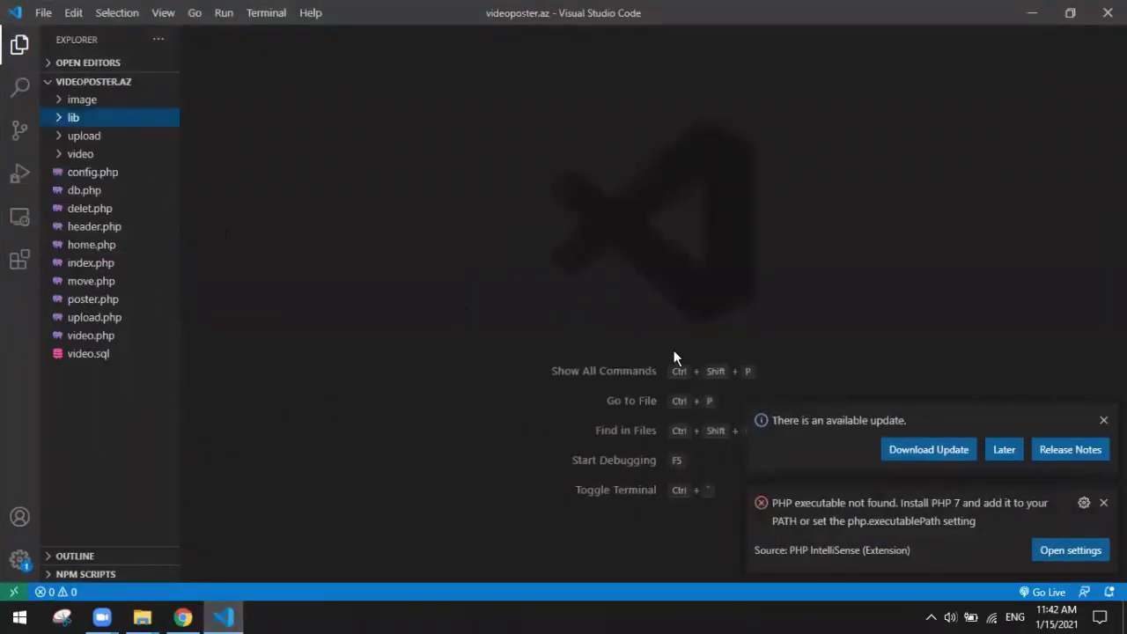
Step: Dismiss the update and PHP-not-found notifications and minimise VS Code
left_click(1102, 420)
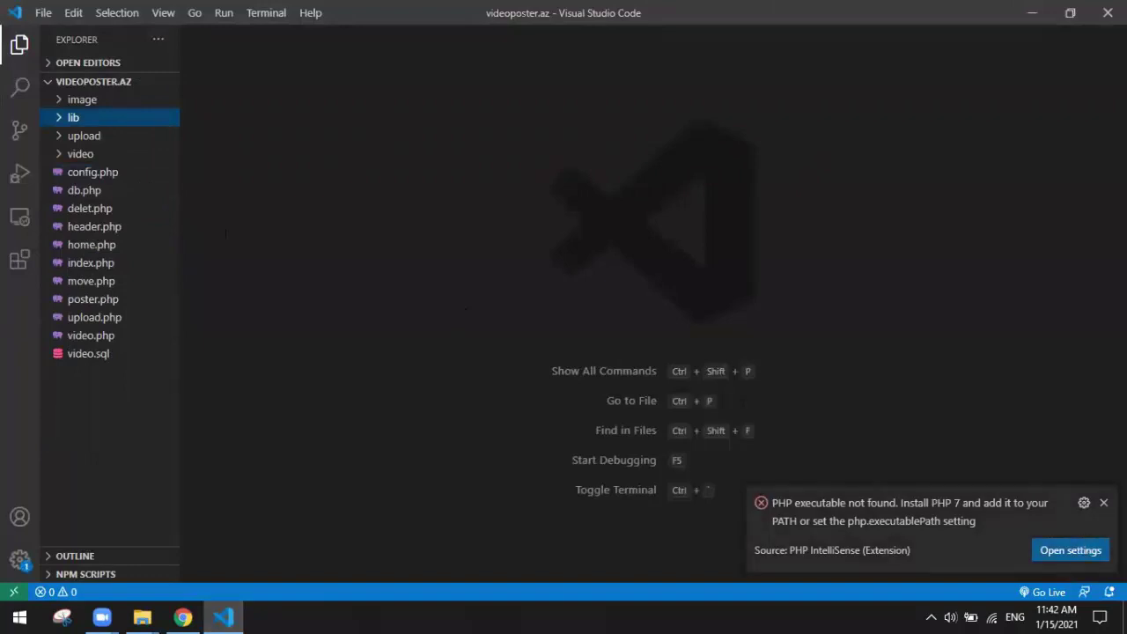
left_click(1103, 501)
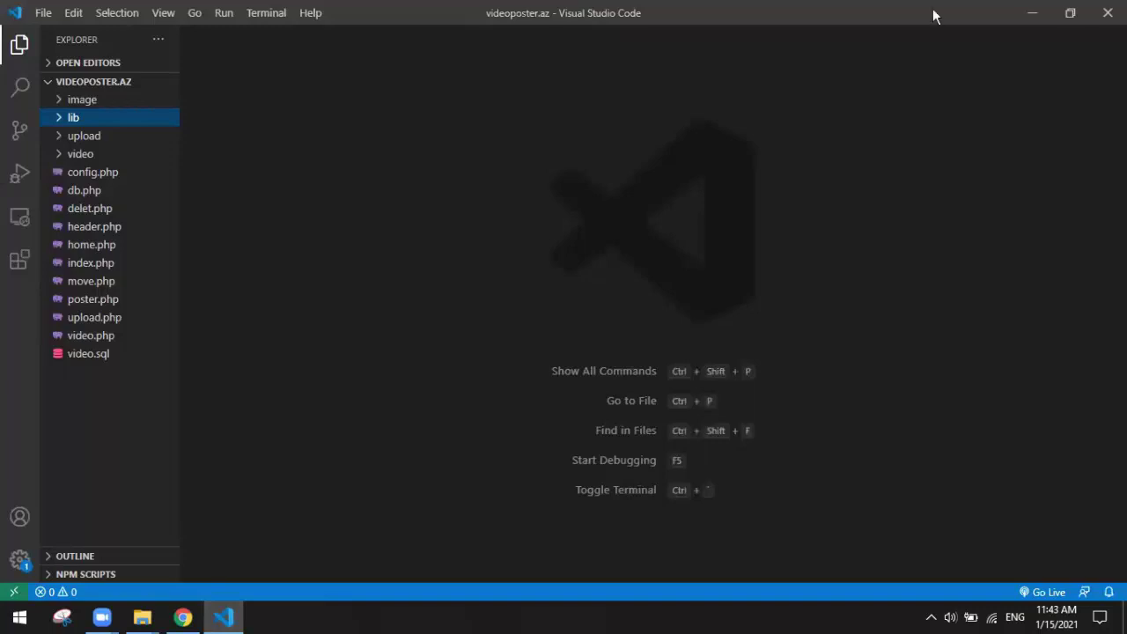
left_click(1023, 10)
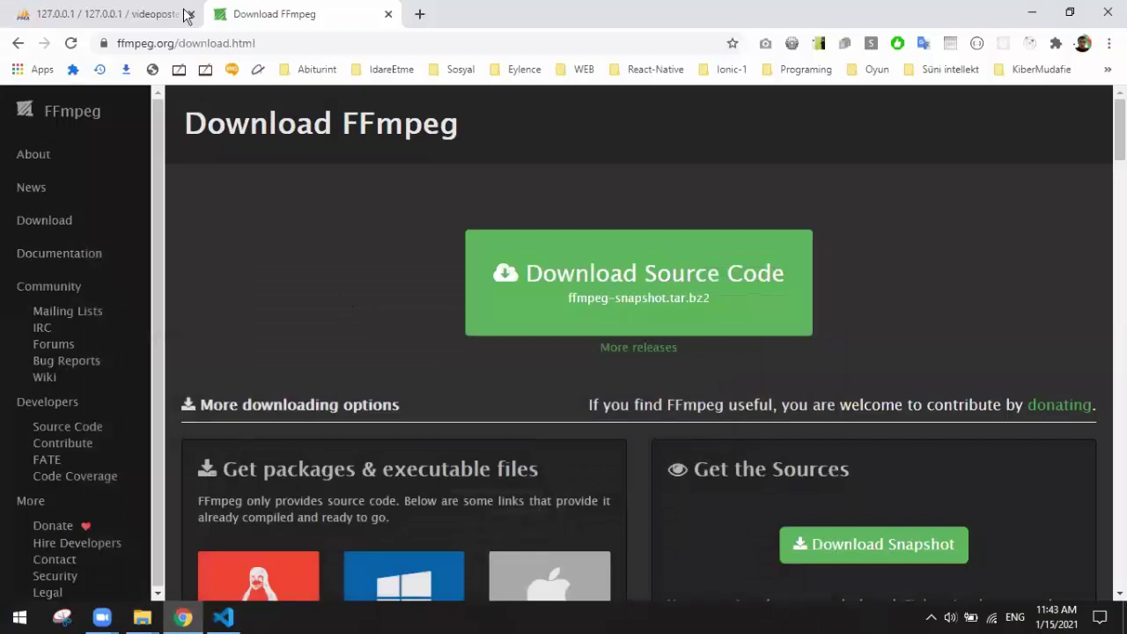
Step: Open video.sql from the videoposter.az project folder
left_click(123, 14)
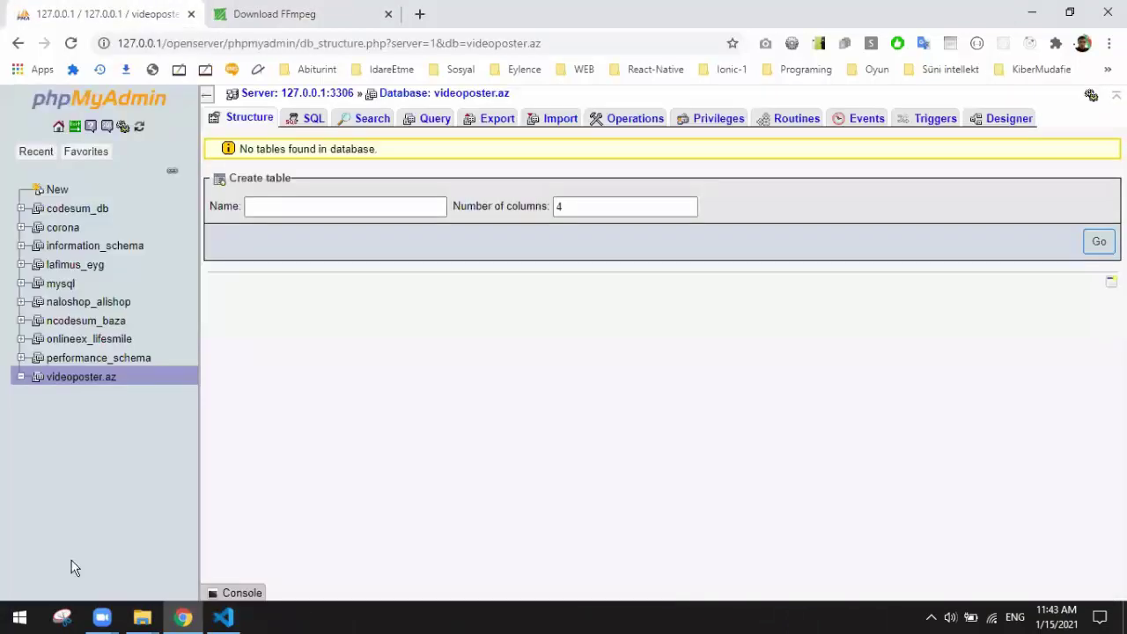
left_click(141, 617)
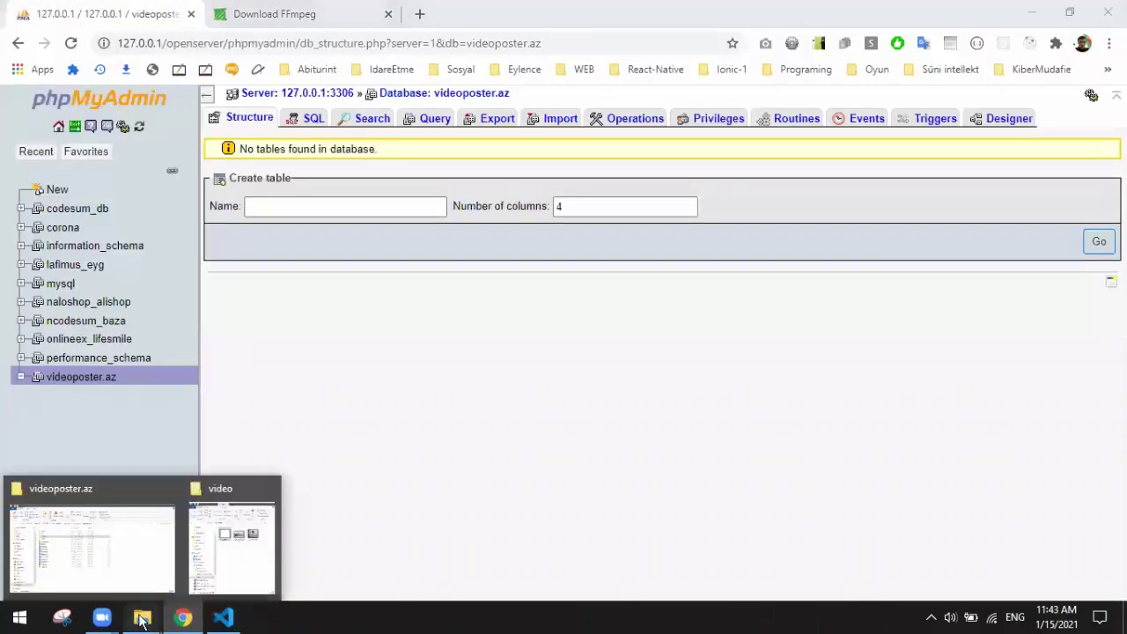
left_click(116, 544)
double_click(244, 426)
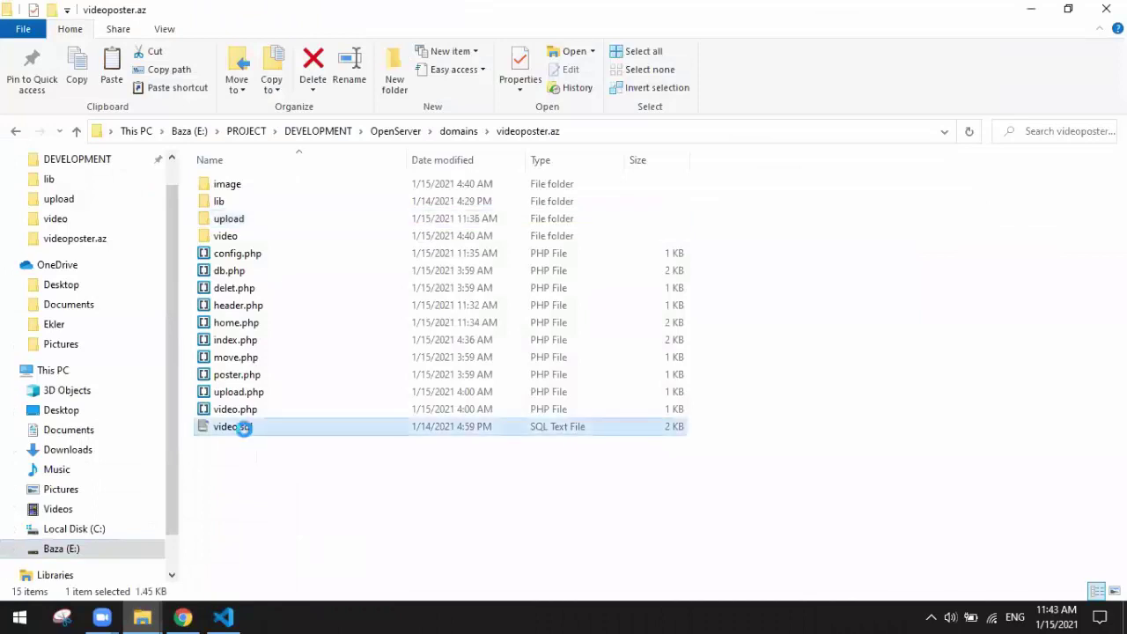
left_click(1028, 10)
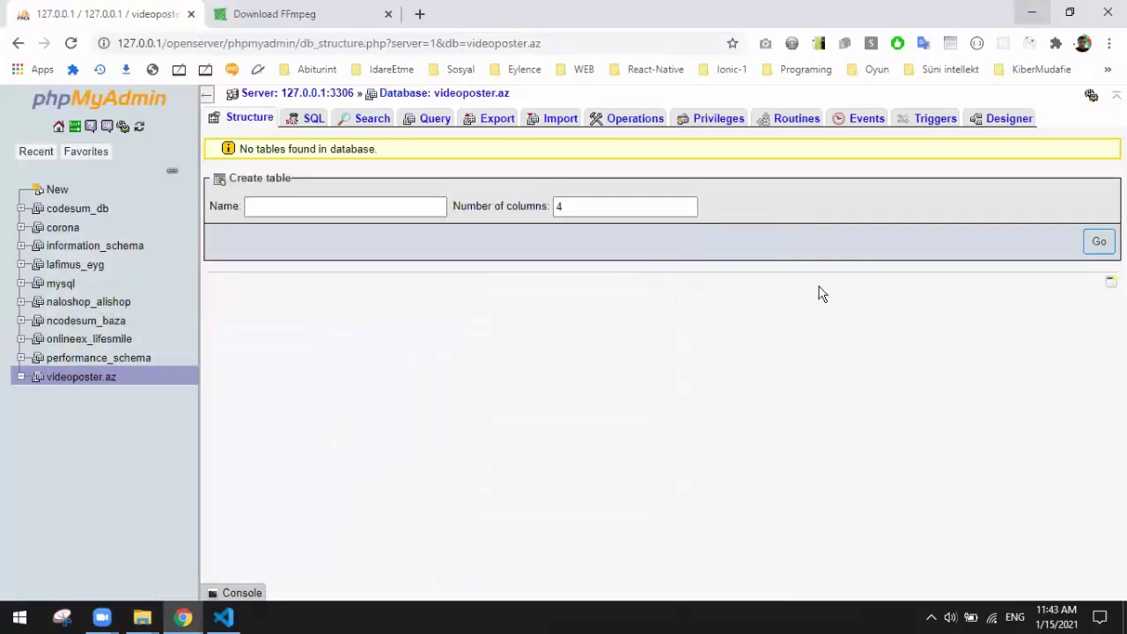
Step: Minimise the project folder window to get back to phpMyAdmin's videoposter.az database page
left_click(142, 617)
left_click(106, 544)
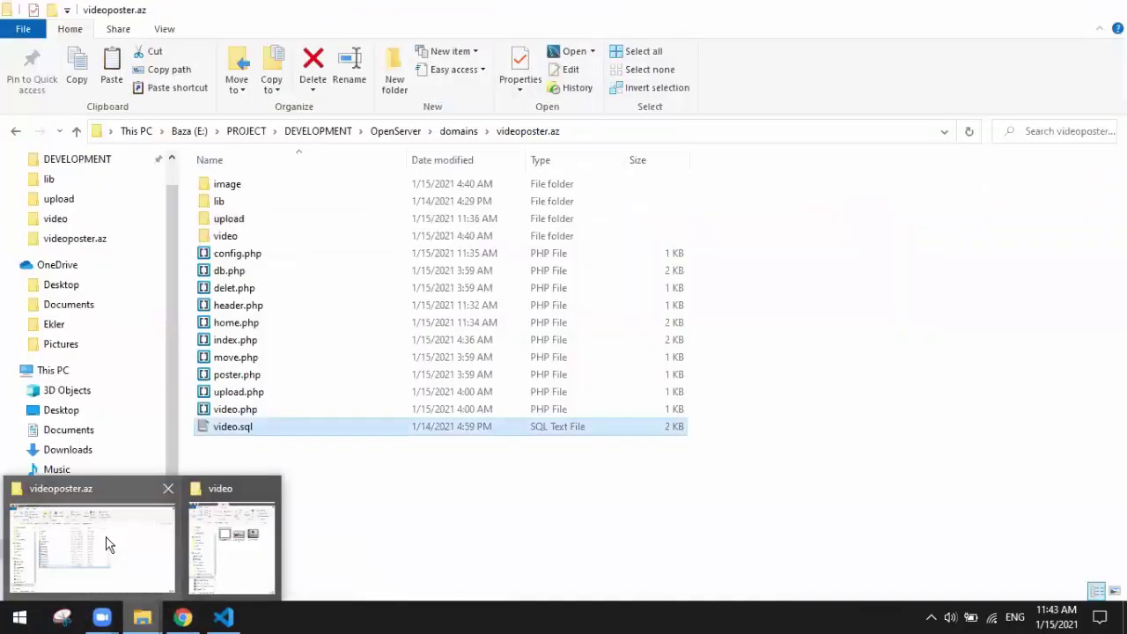
left_click(106, 544)
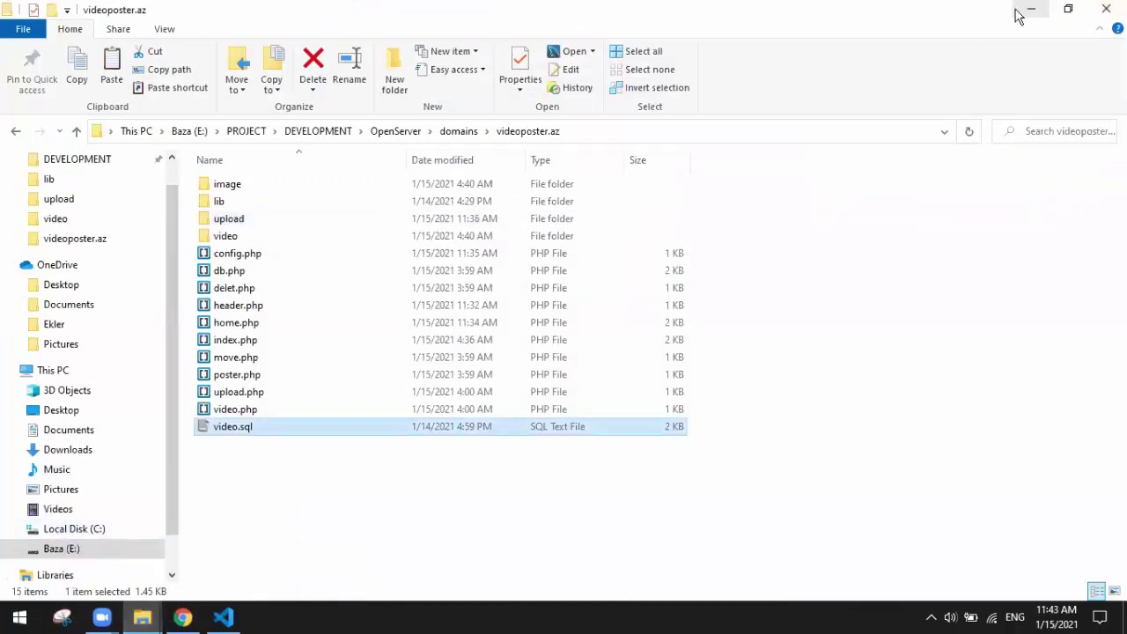
left_click(1023, 12)
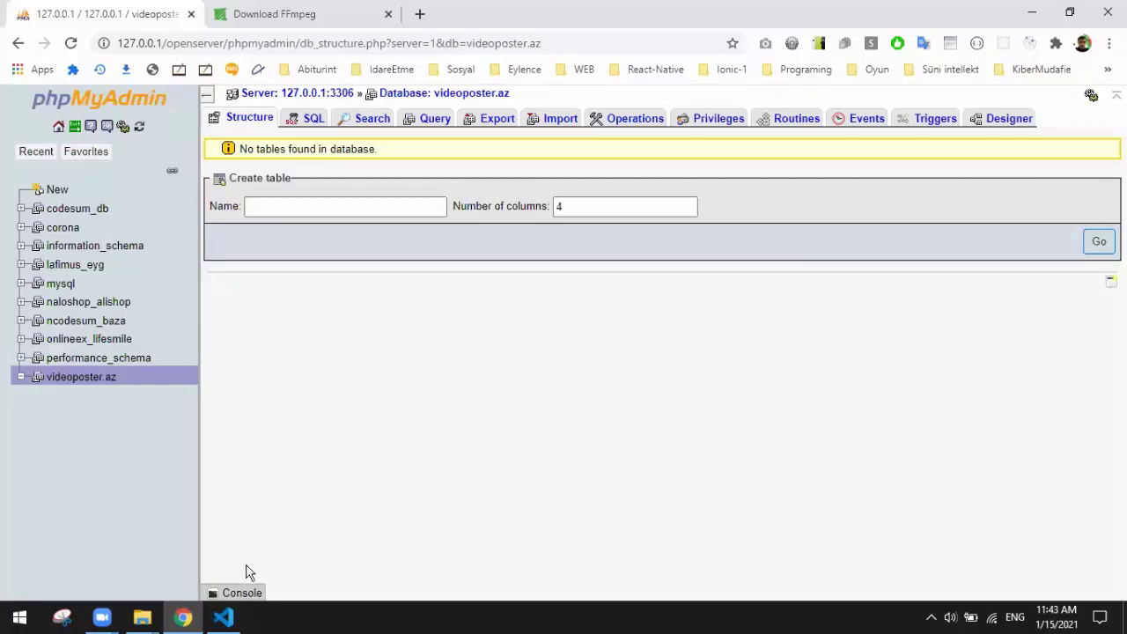
mouse_move(234, 620)
left_click(142, 617)
left_click(132, 573)
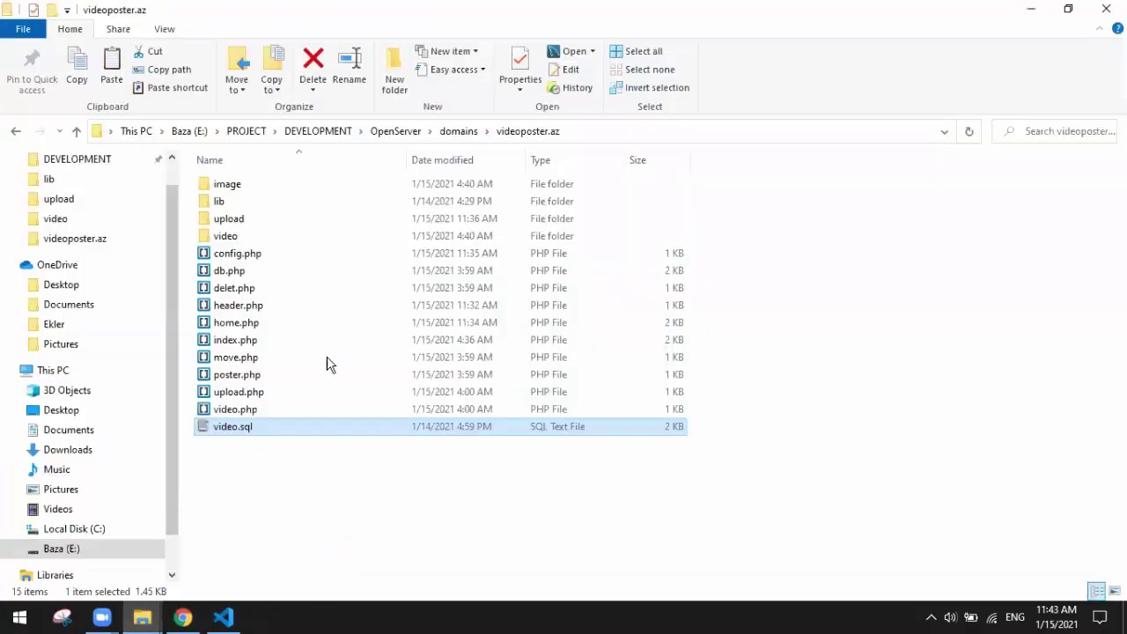
left_click(1030, 9)
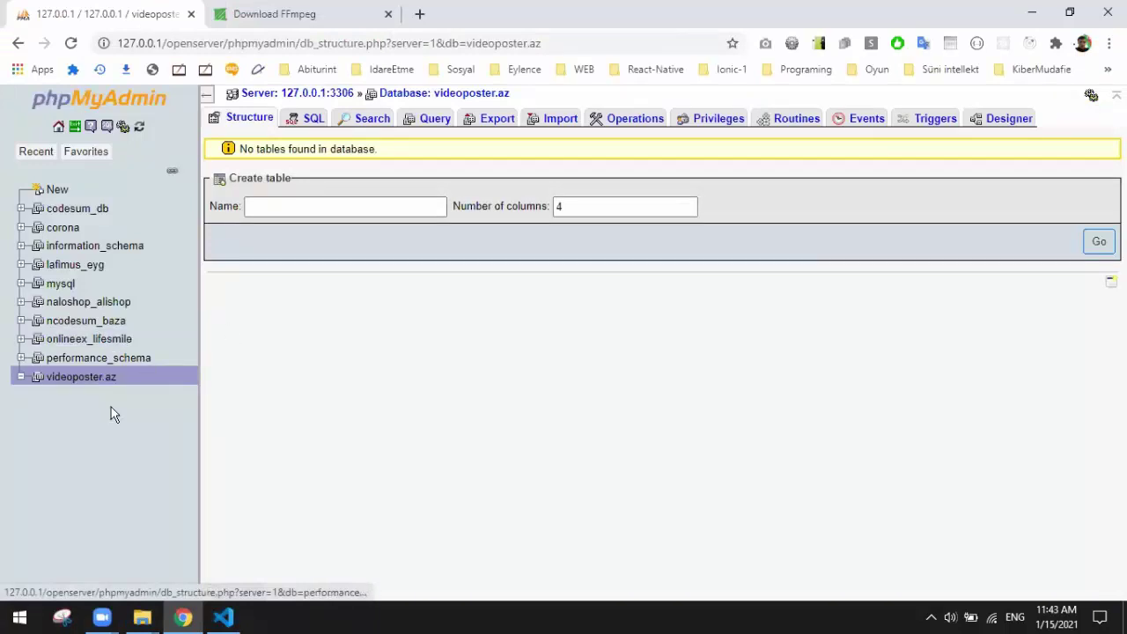
Step: Import video.sql into videoposter.az and open the new, empty video table
left_click(83, 380)
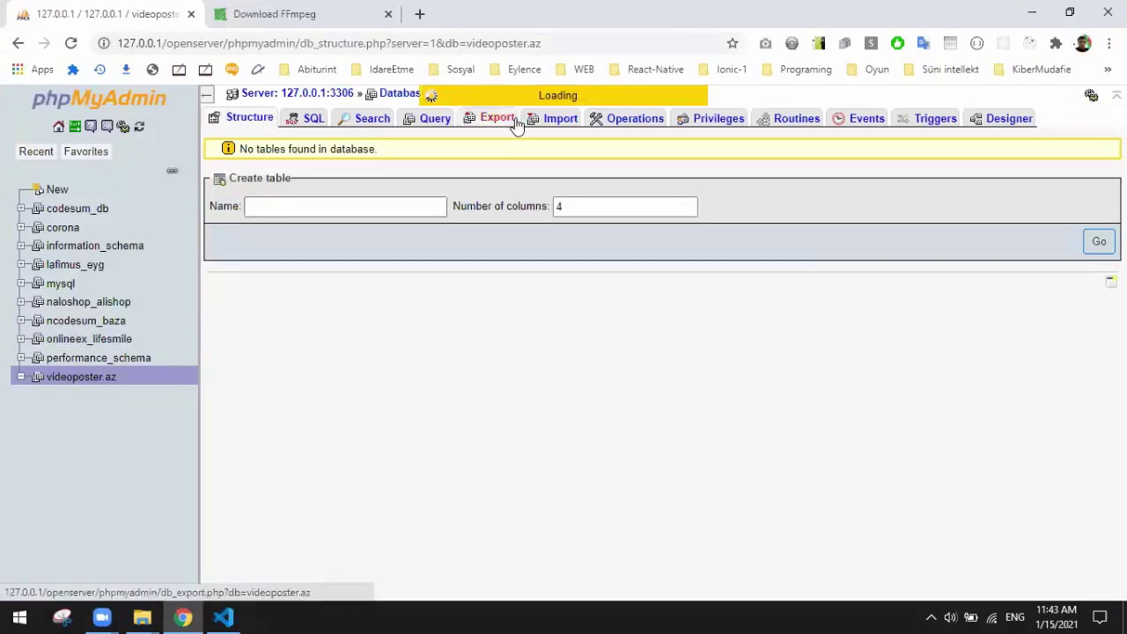
left_click(556, 121)
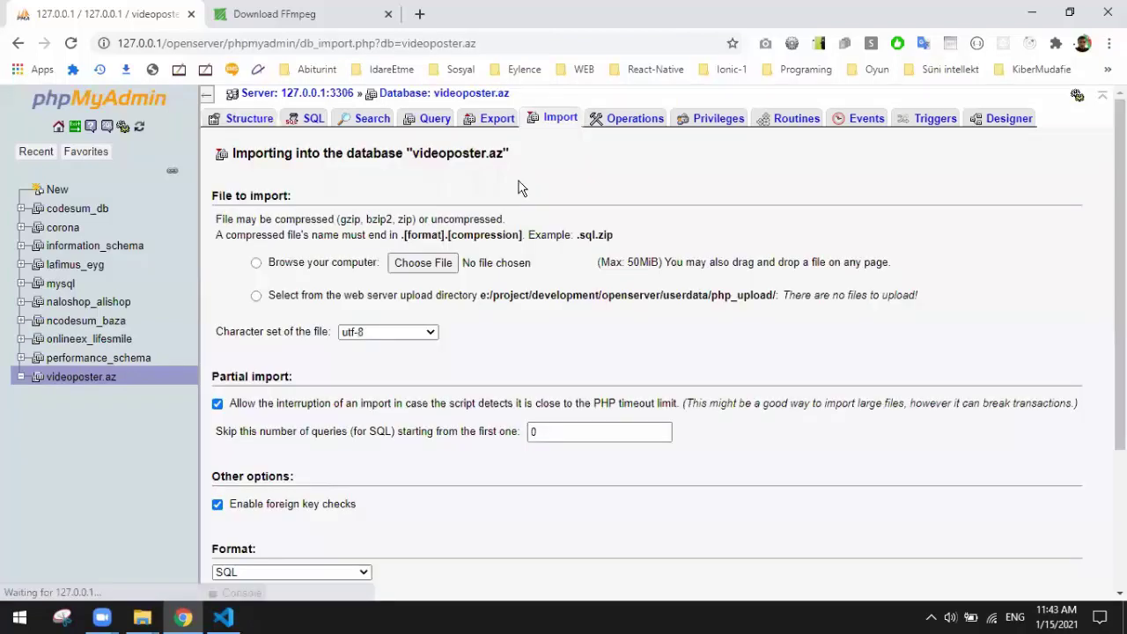
left_click(410, 263)
double_click(191, 364)
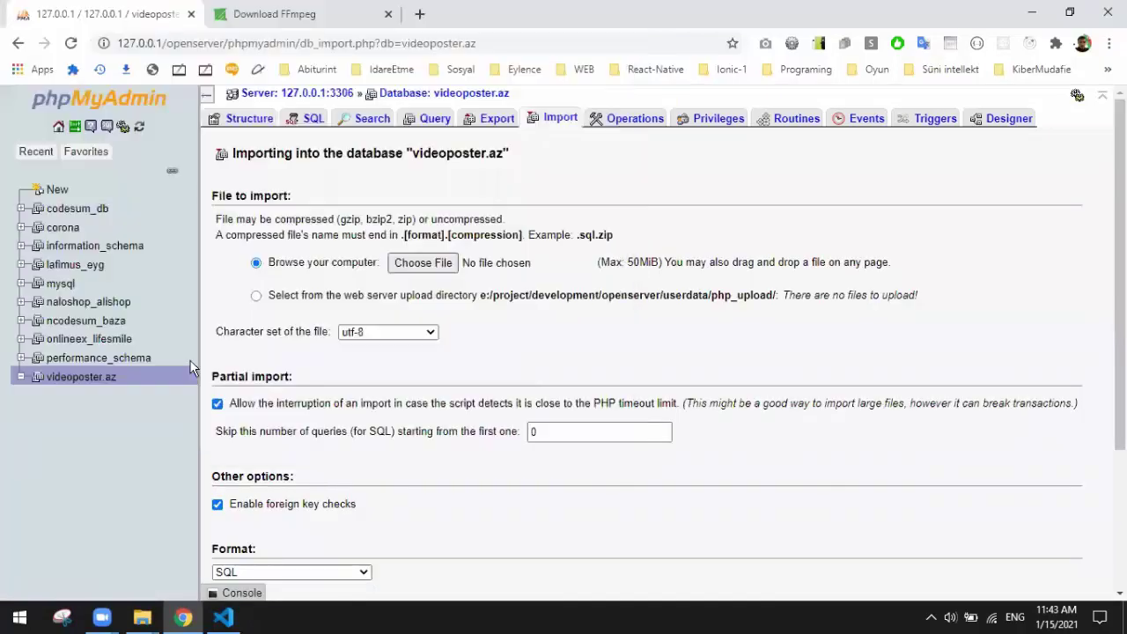
scroll(465, 448, "down", 2)
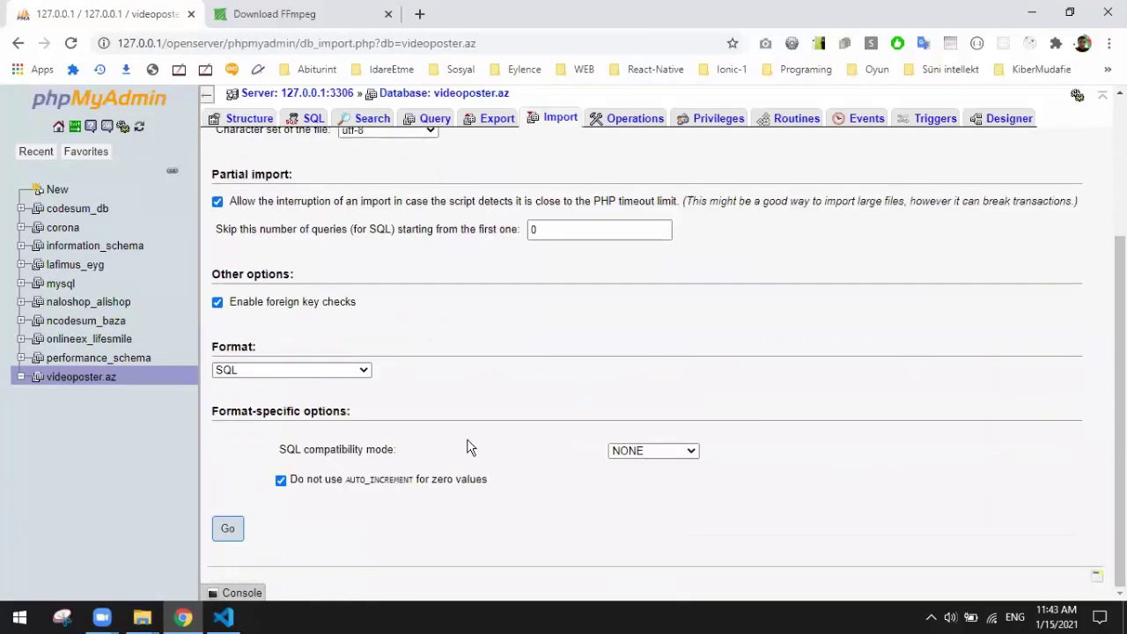
left_click(227, 528)
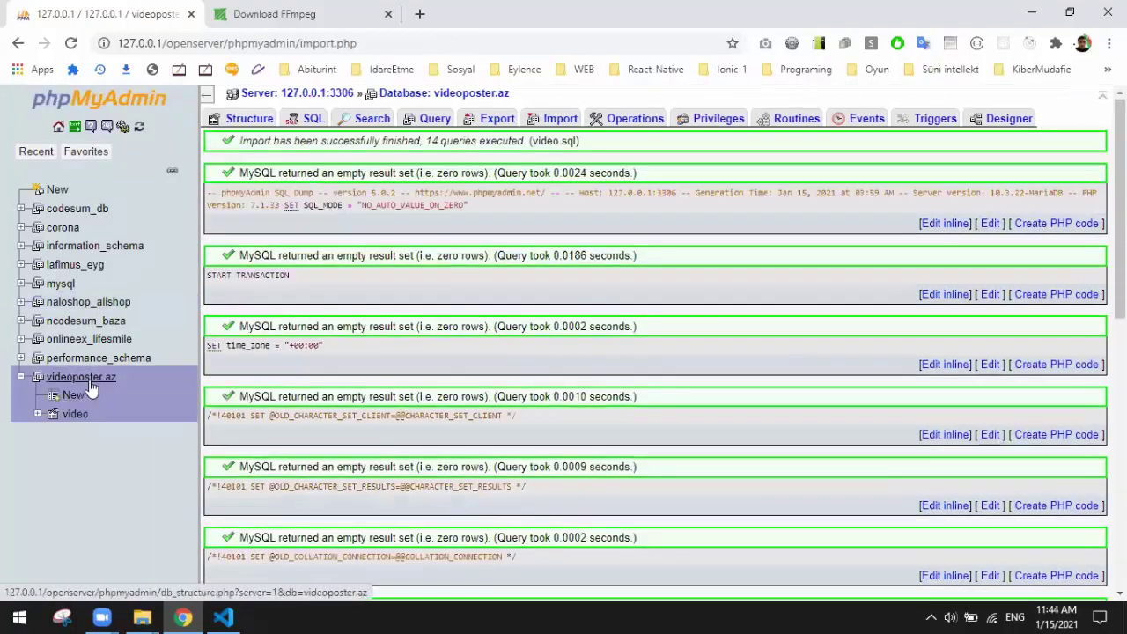
left_click(75, 413)
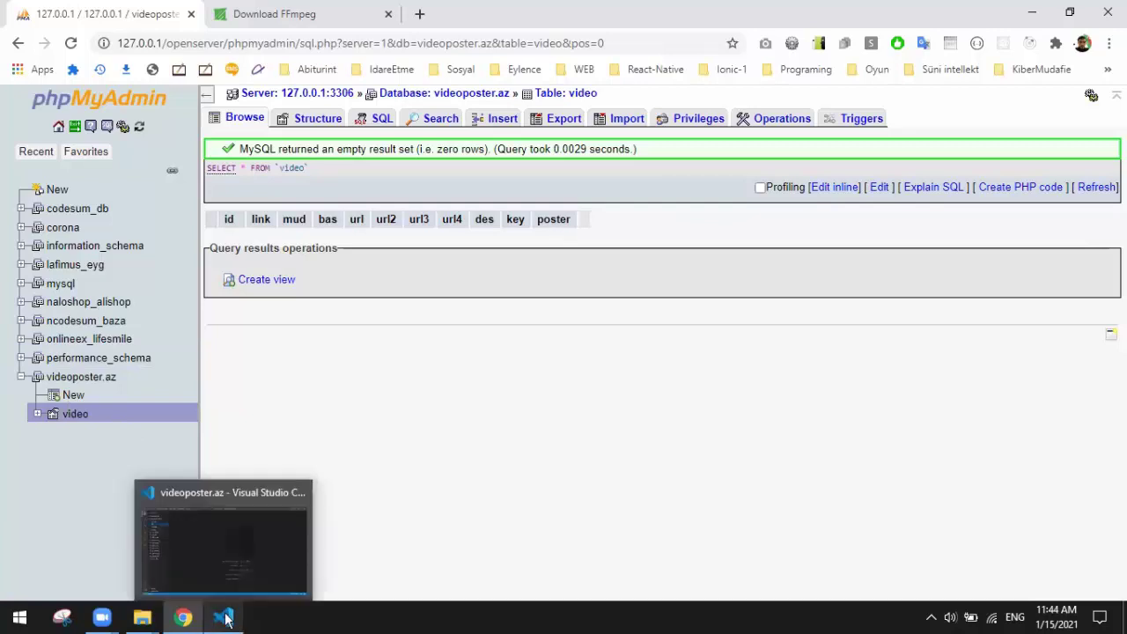
Step: Navigate from domains back into the videoposter.az project folder
mouse_move(131, 619)
left_click(130, 567)
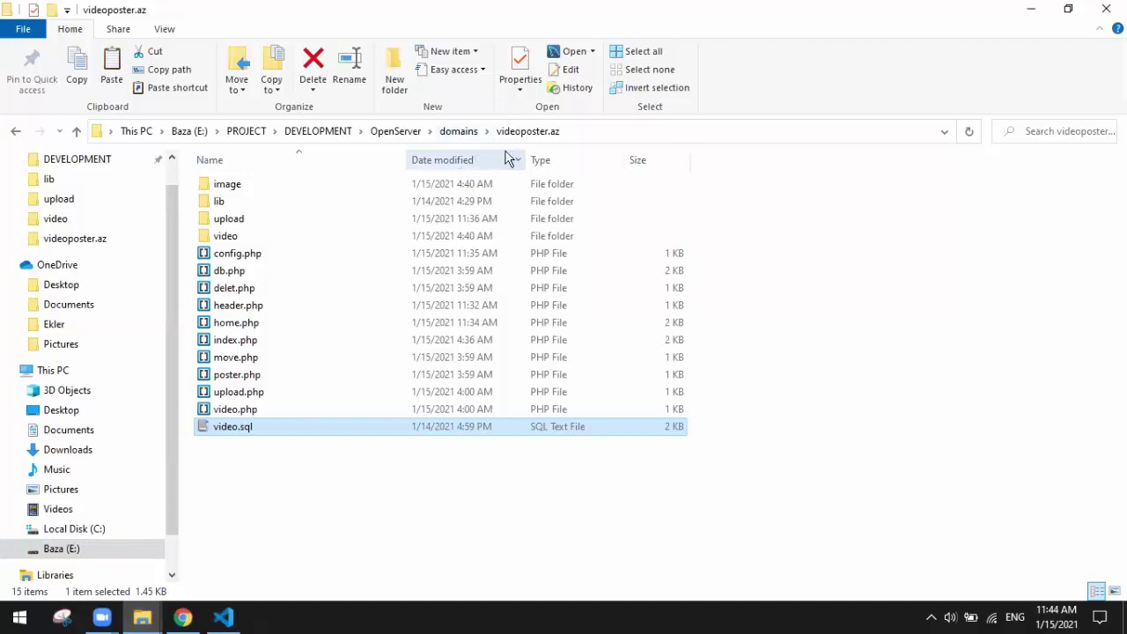
left_click(462, 134)
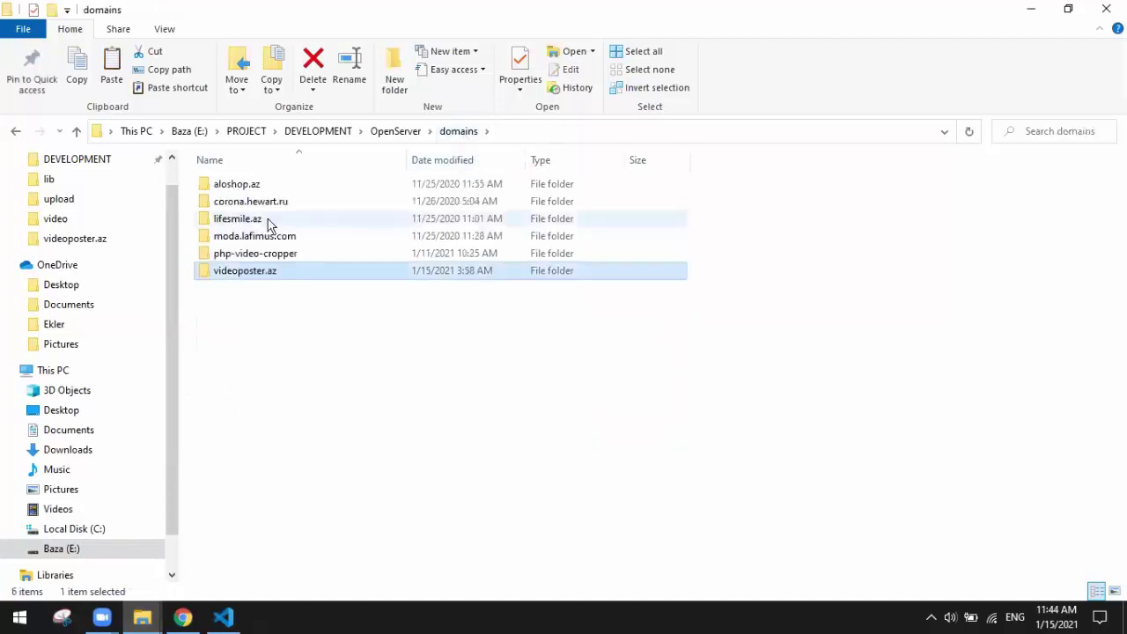
double_click(268, 276)
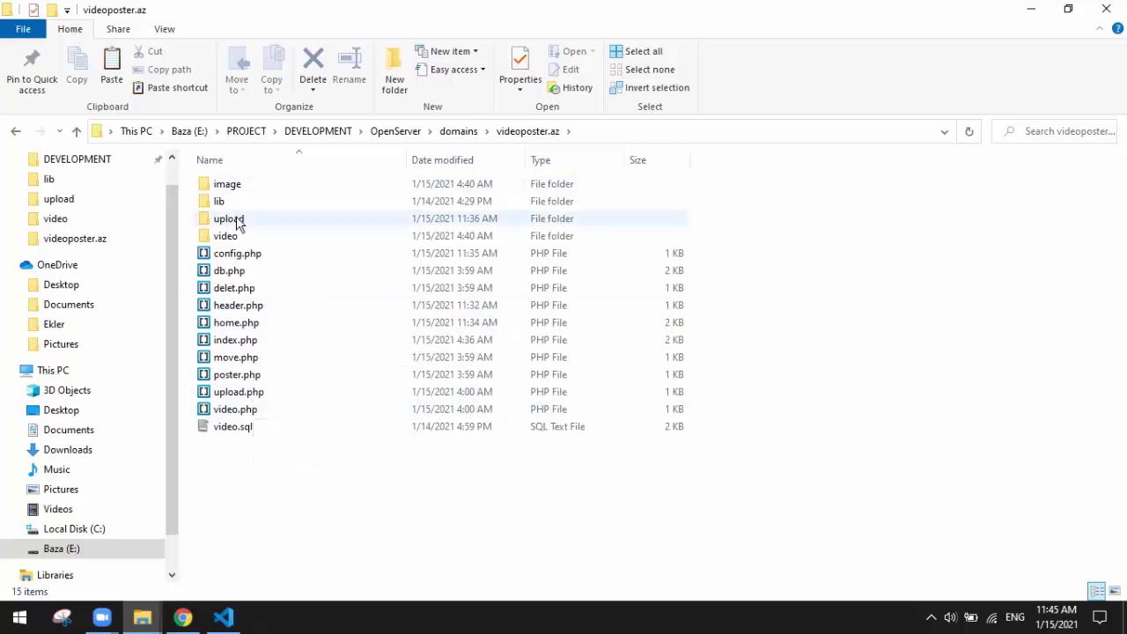
Step: Check the upload, video and image folders, each containing only index.html
double_click(240, 219)
left_click(516, 133)
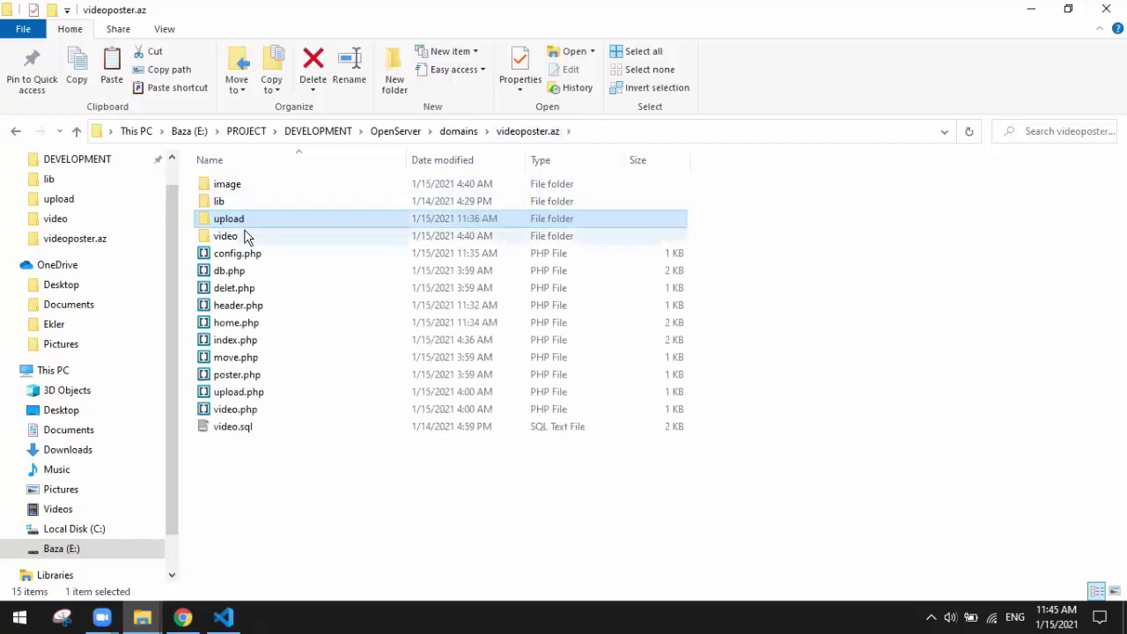
double_click(245, 236)
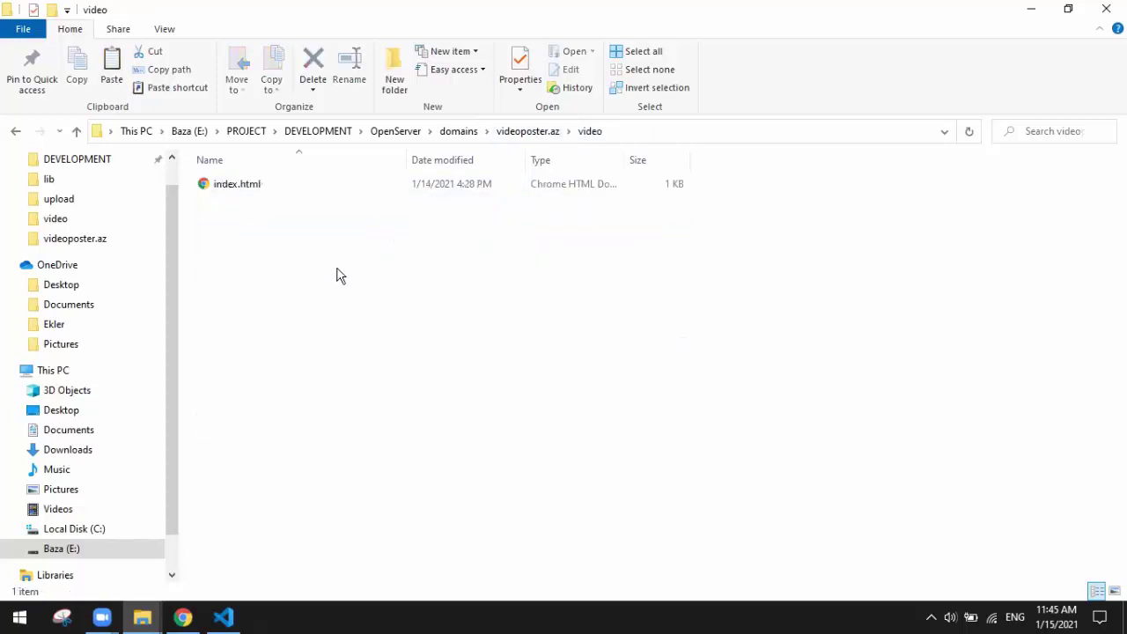
left_click(527, 132)
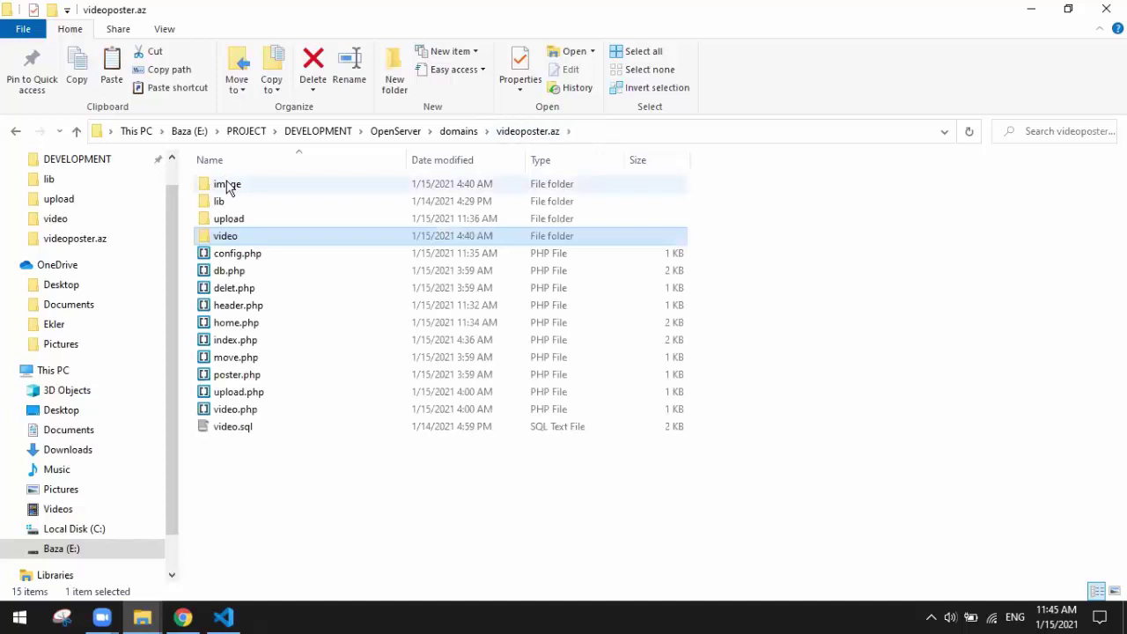
double_click(228, 187)
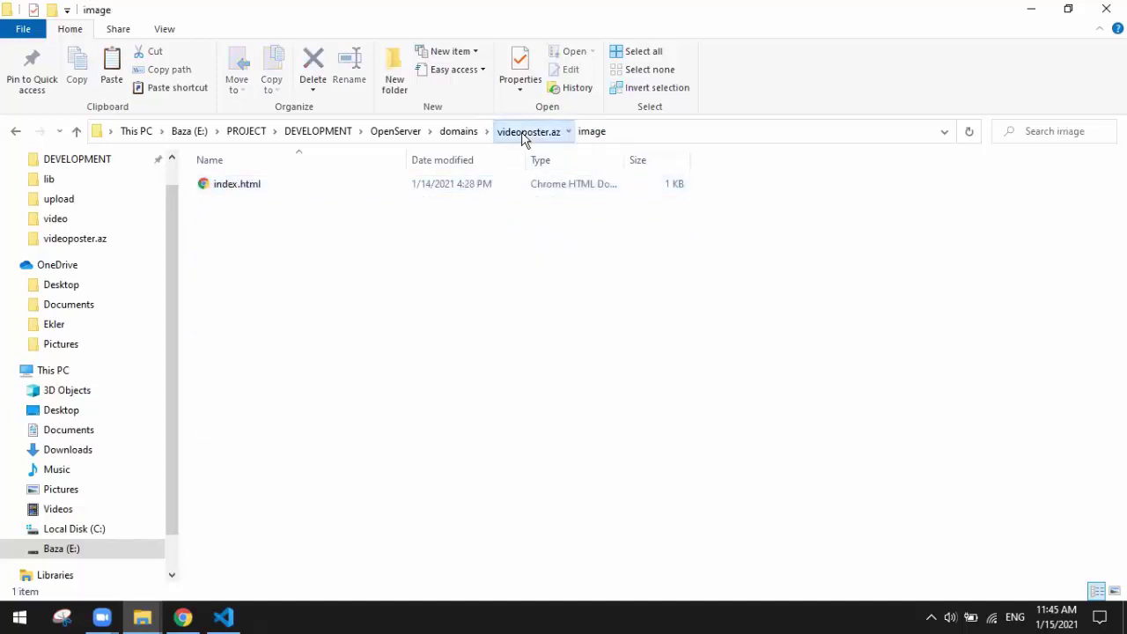
left_click(525, 132)
left_click(225, 222)
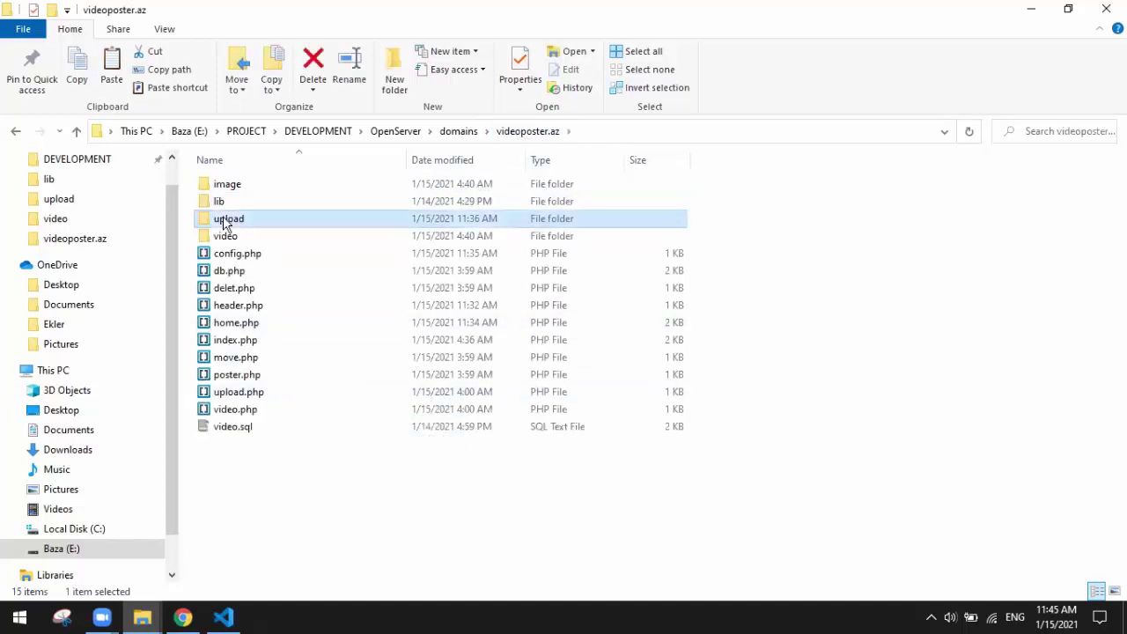
double_click(224, 222)
left_click(509, 132)
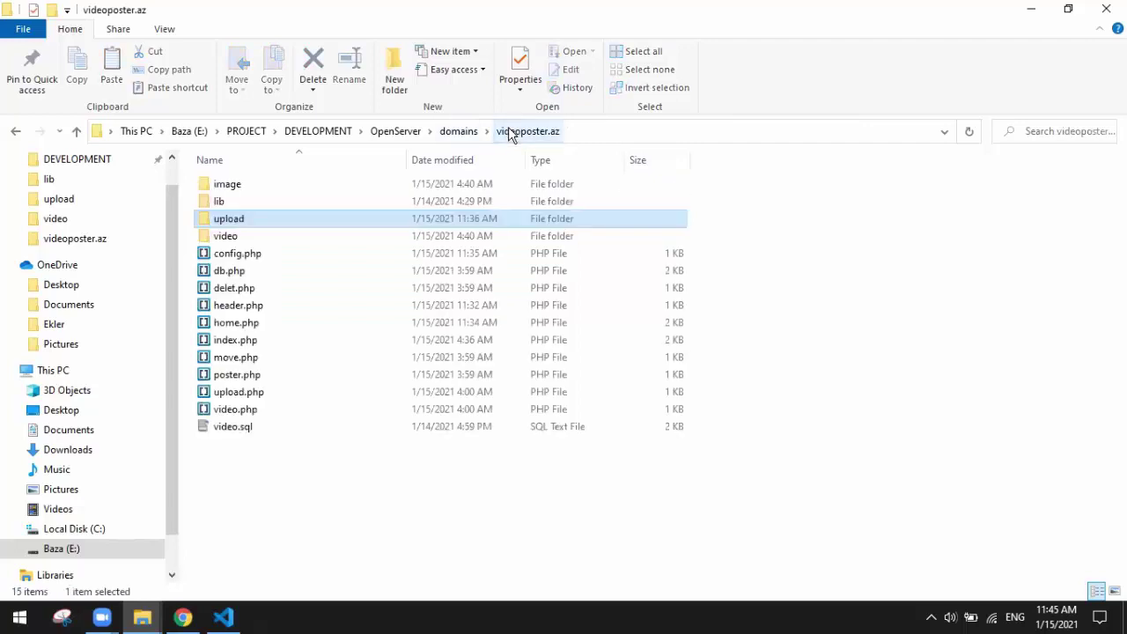
Step: Clear the folder selection and switch to the videoposter.az project in VS Code
mouse_move(223, 620)
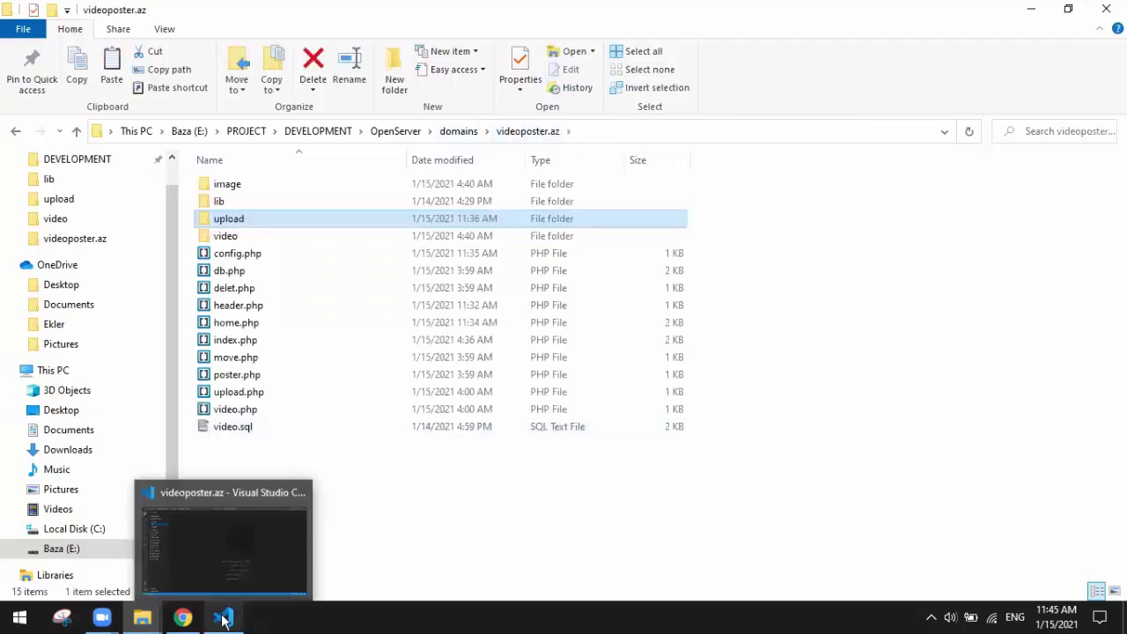
left_click(449, 496)
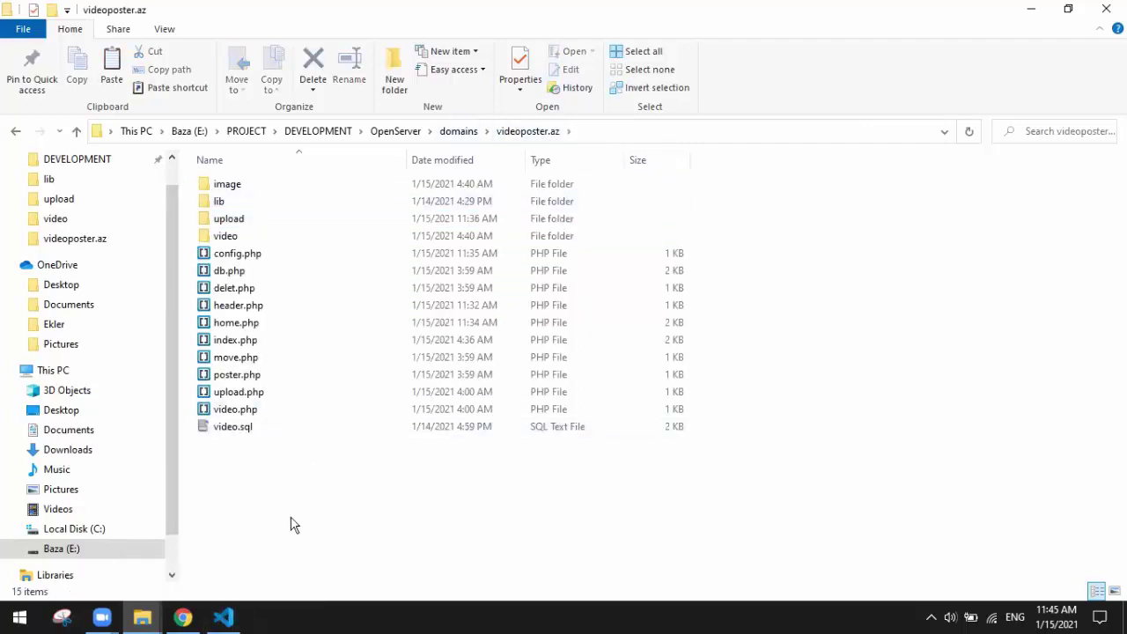
left_click(224, 617)
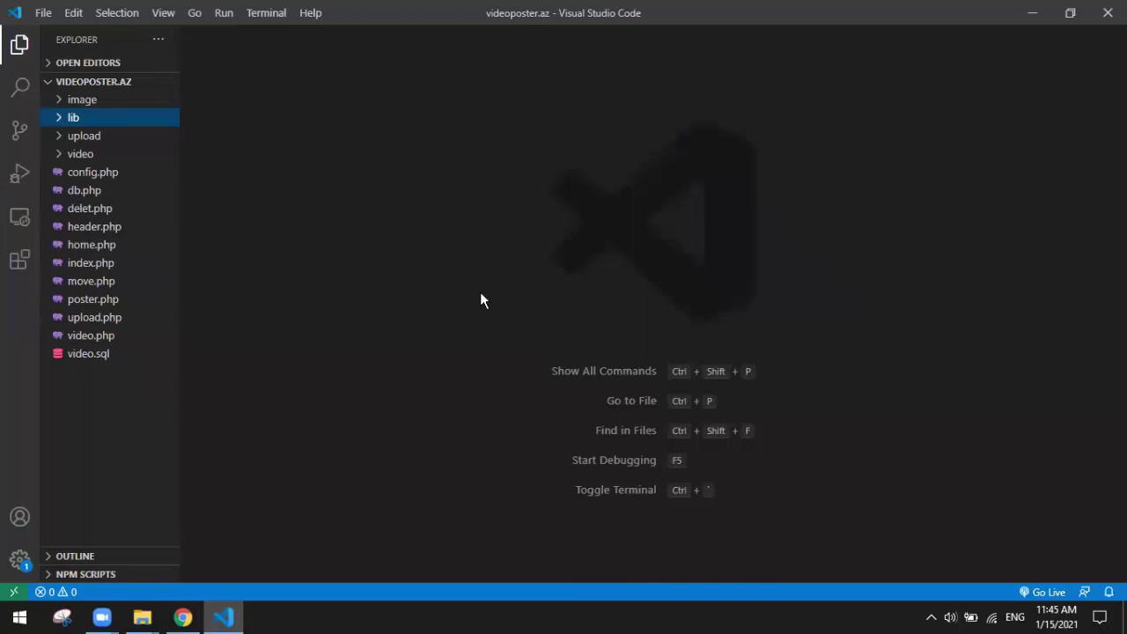
Step: Open config.php and set the MySQL $username to 'root', then save
left_click(99, 176)
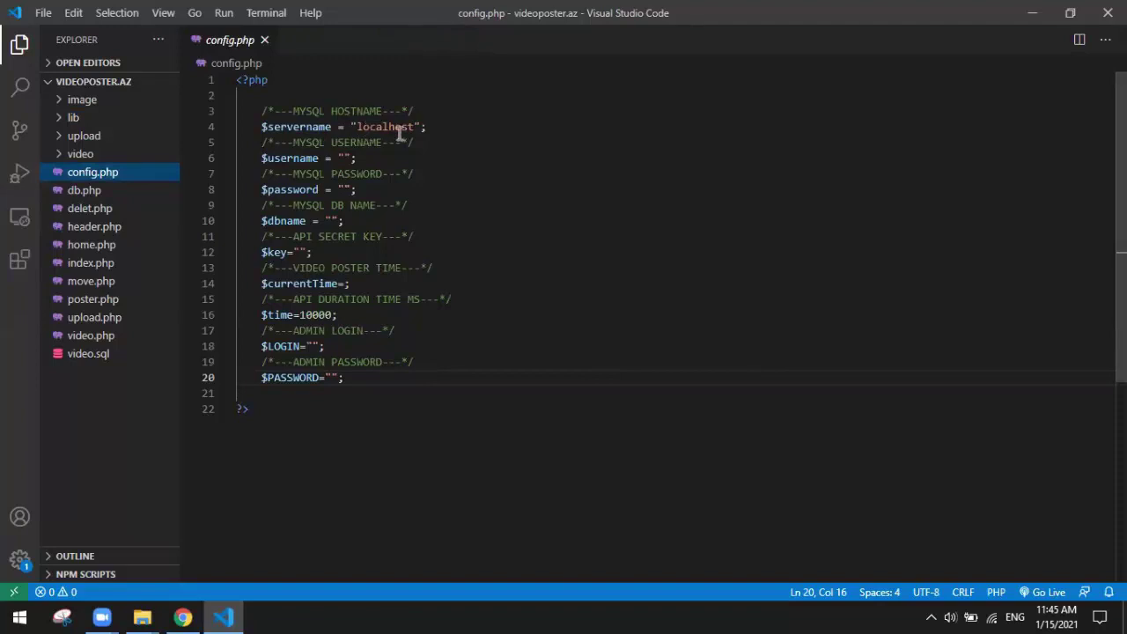
double_click(385, 129)
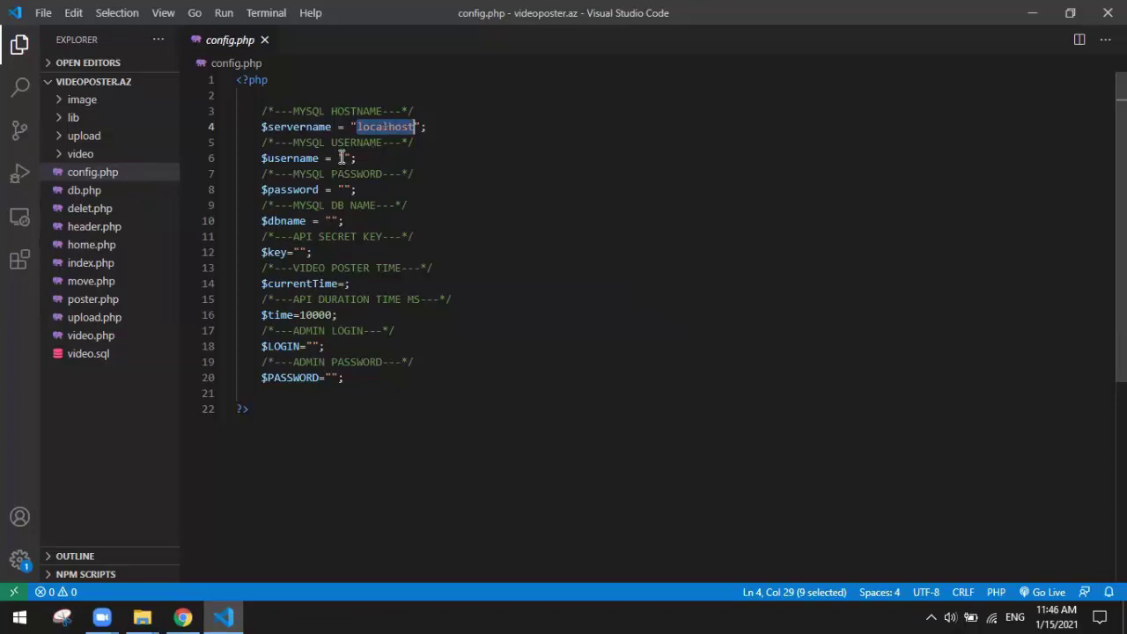
left_click(338, 157)
left_click(344, 158)
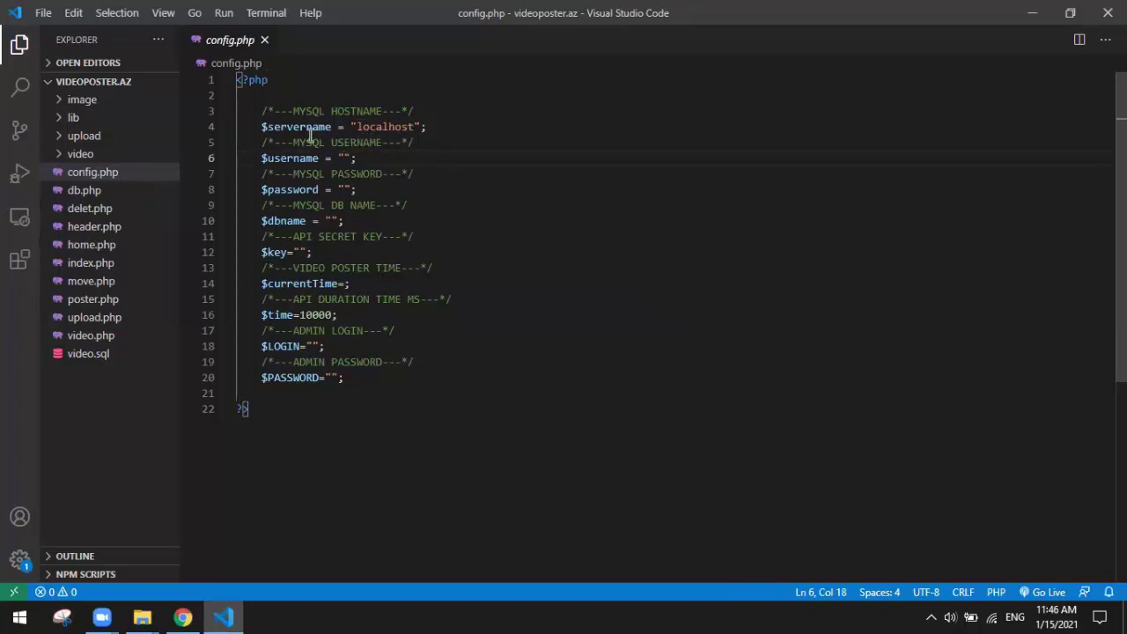
type("root")
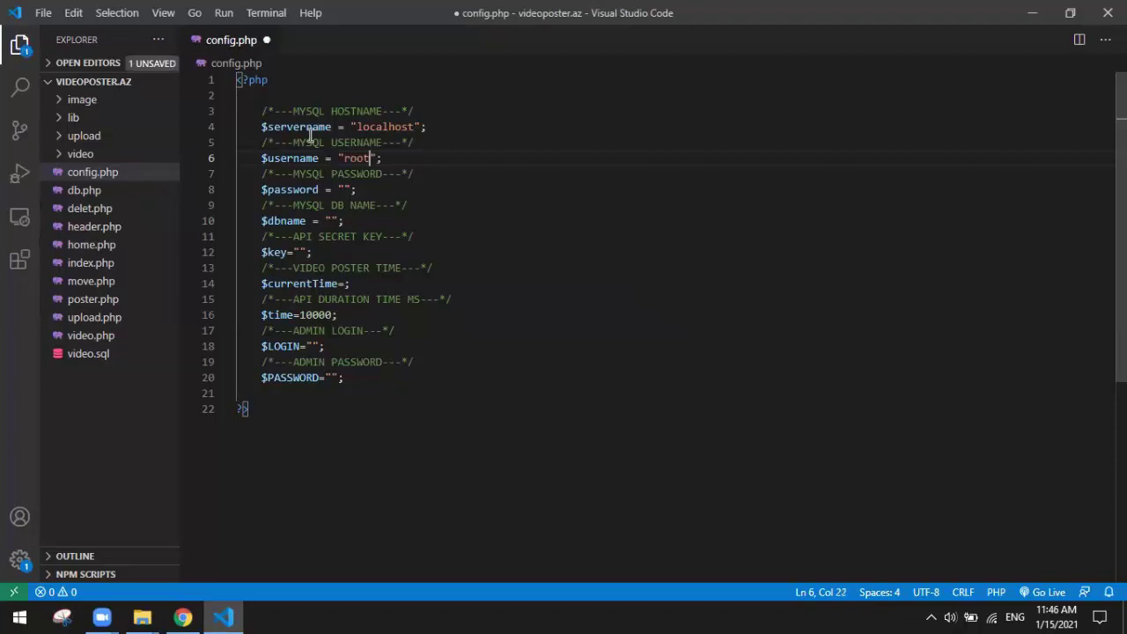
key("ctrl+s")
Step: Fill in the MySQL $password value and save config.php
left_click(343, 189)
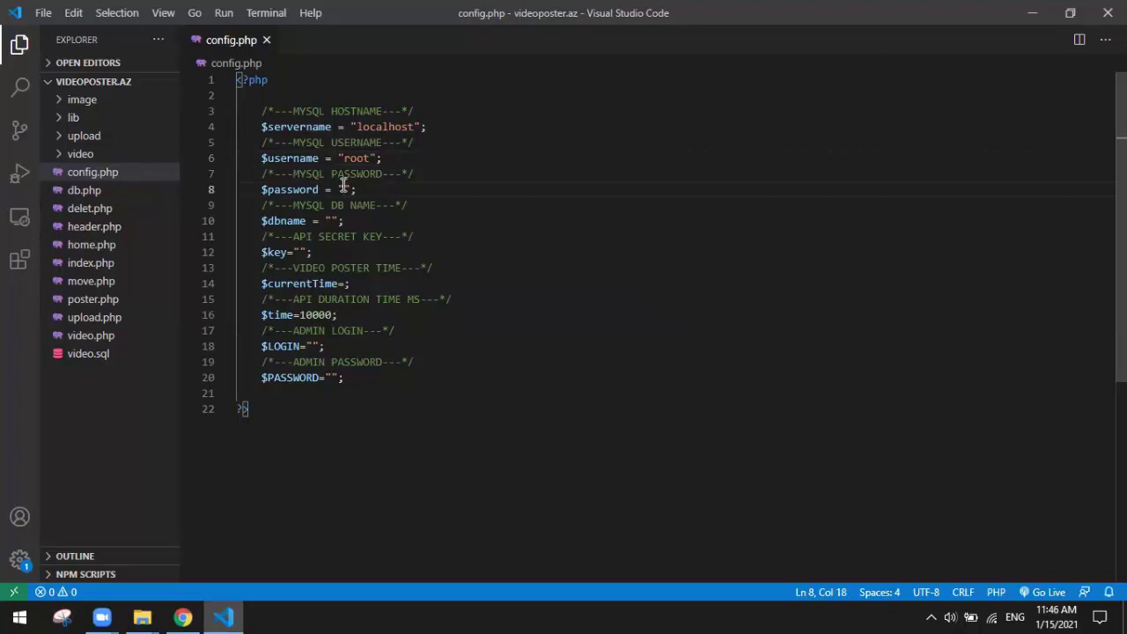
type("root")
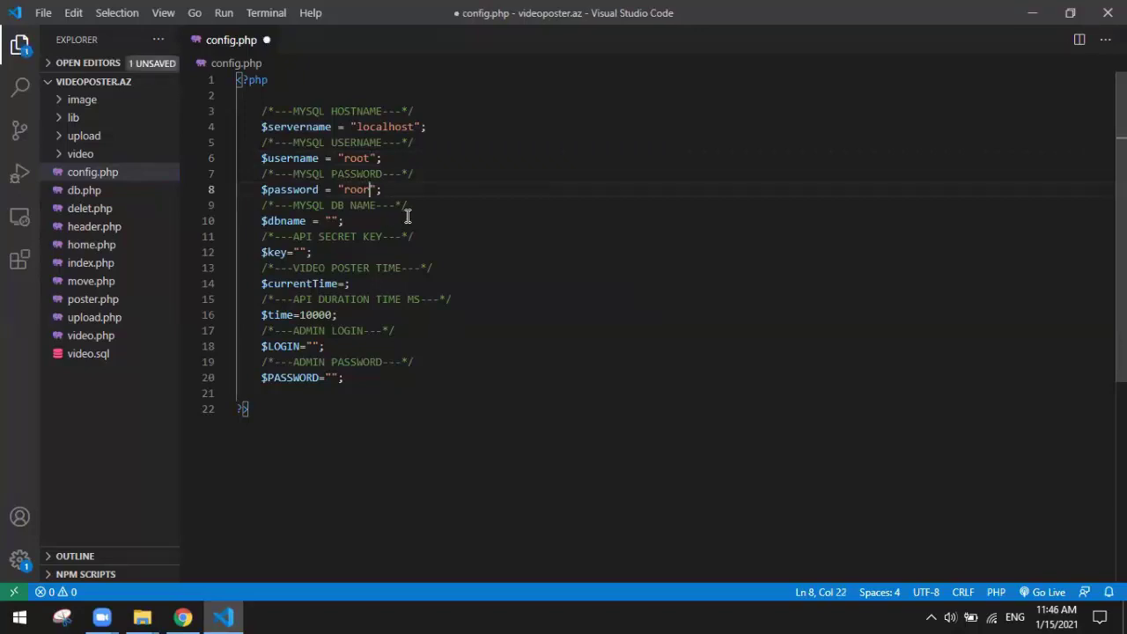
key("BackSpace")
type("t")
key("Right")
key("ctrl+s")
Step: Take the database name videoposter.az from phpMyAdmin into $dbname and save
left_click(332, 220)
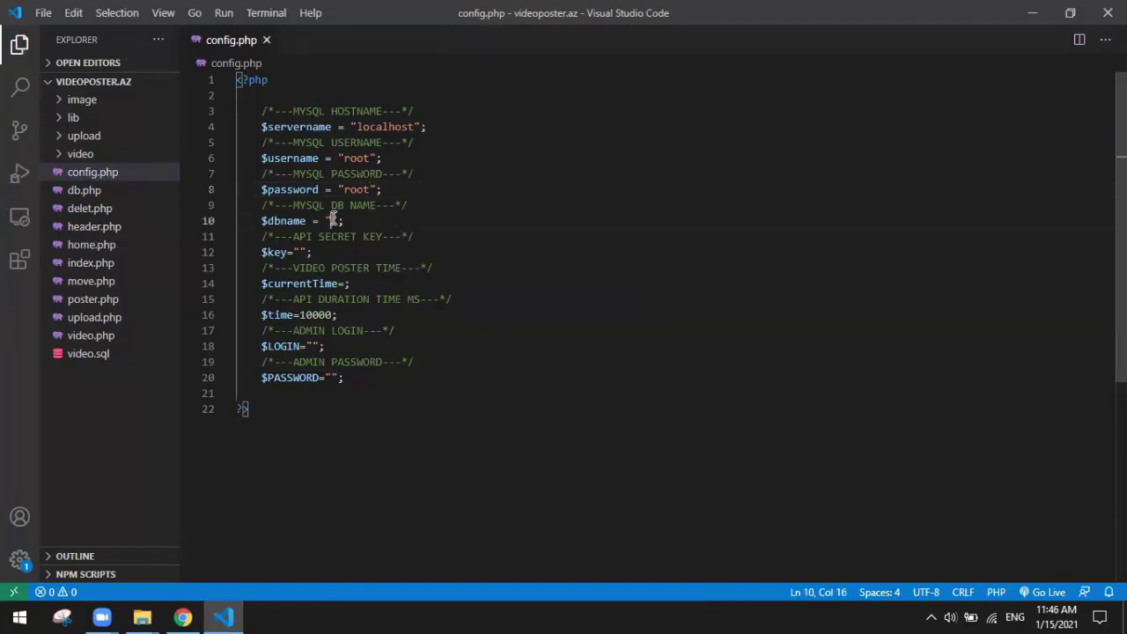
left_click(182, 617)
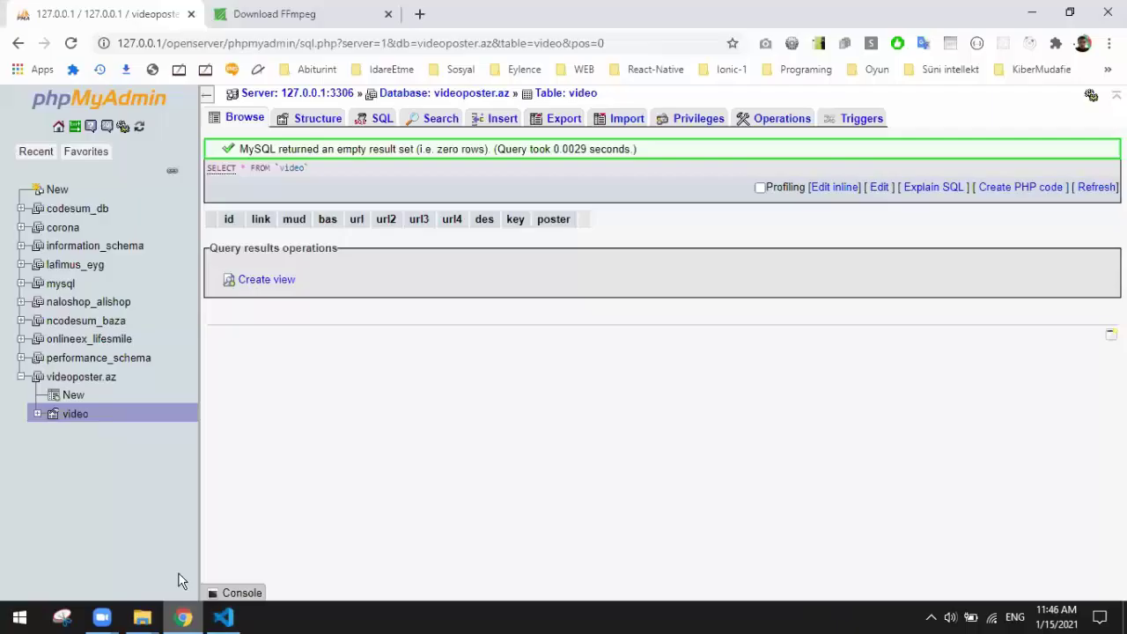
left_click_drag(120, 376, 331, 221)
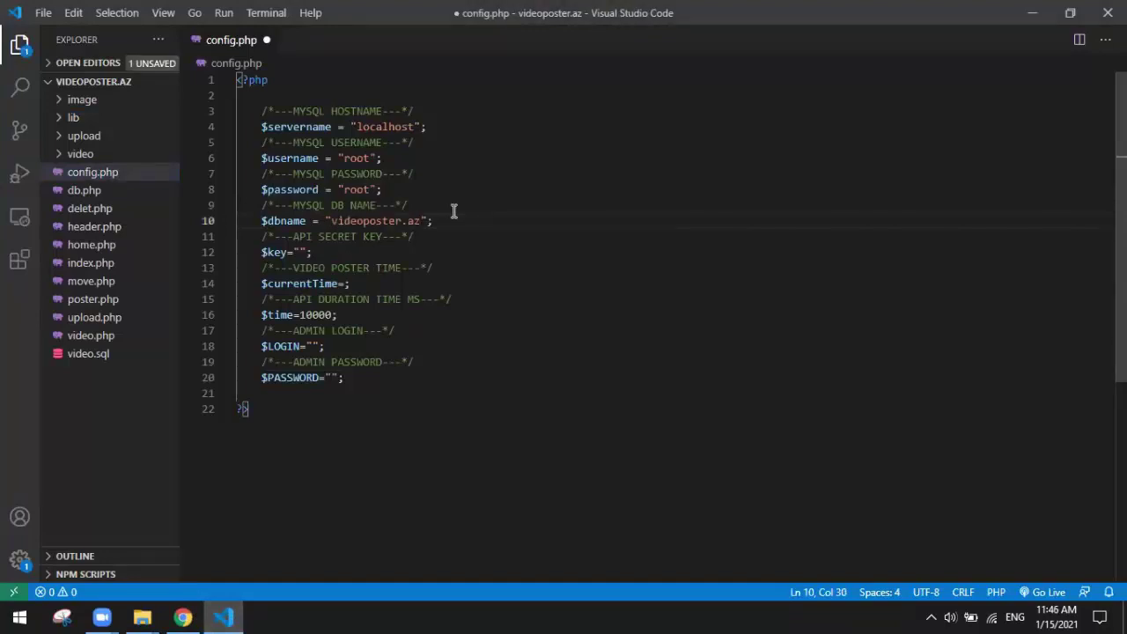
key("ctrl+s")
Step: Fill in the API secret key value in config.php and save
left_click(302, 253)
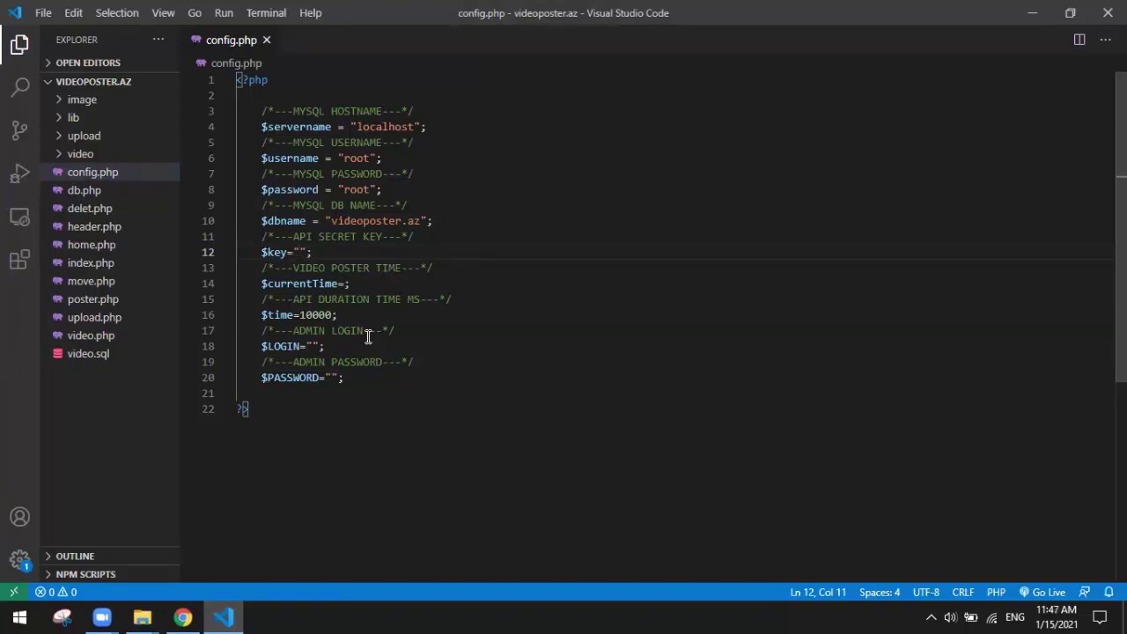
type("12345678")
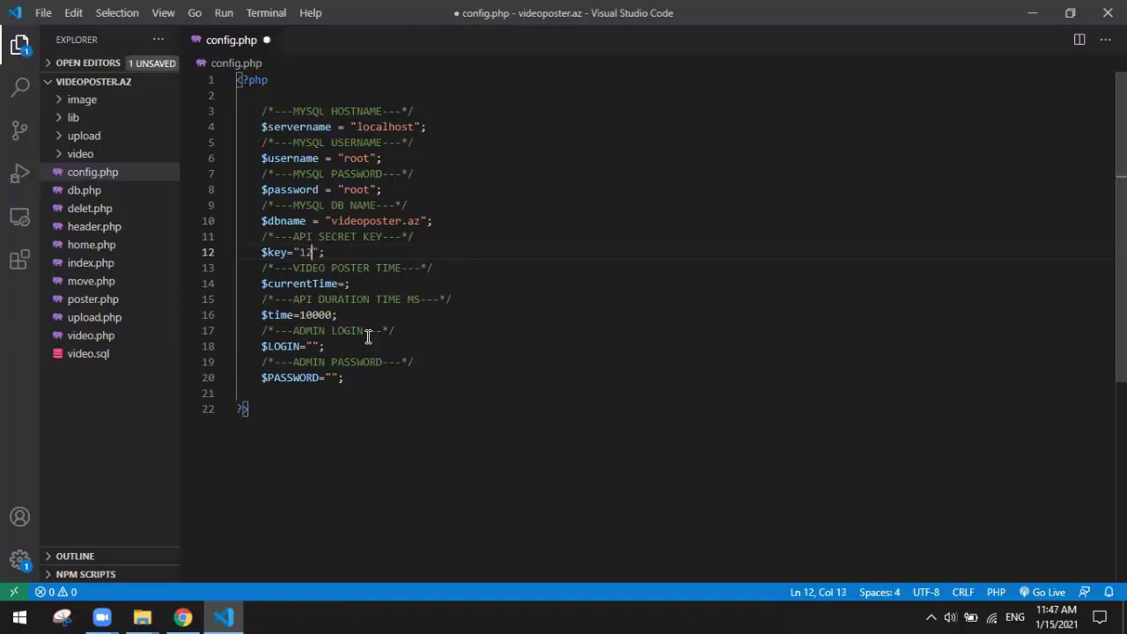
type("9")
key("ctrl+s")
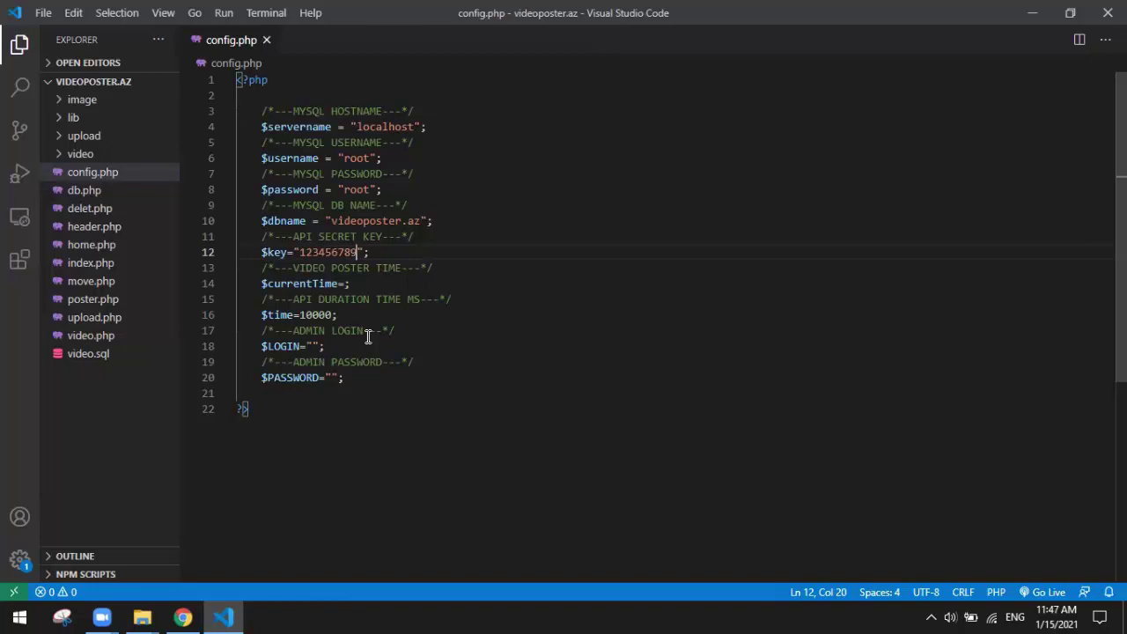
Step: Append an uppercase 'S' to the VIDEO POSTER TIME comment and save
left_click(344, 284)
left_click(401, 267)
type("s")
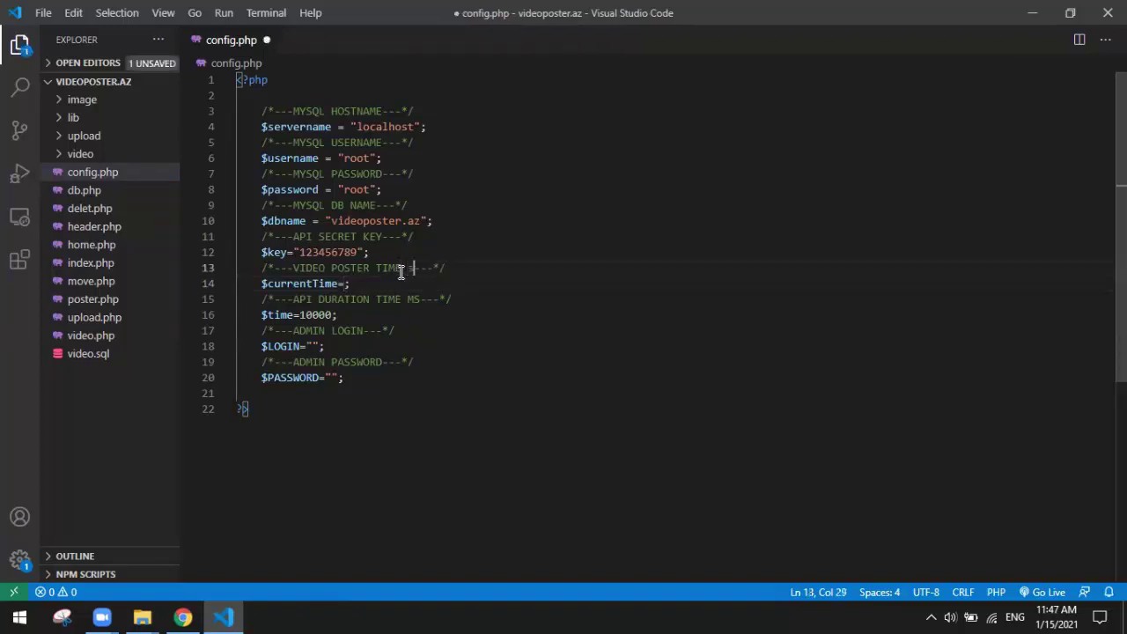
key("ctrl+s")
key("BackSpace")
type("S")
key("ctrl+s")
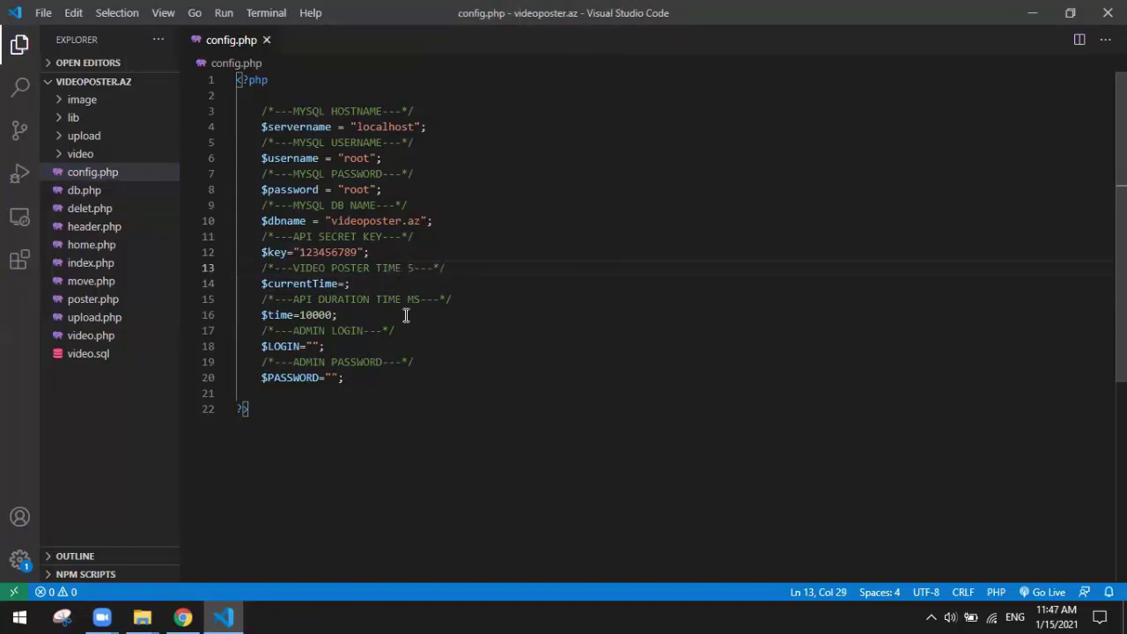
Step: Set $currentTime to 20 and save config.php
left_click(346, 284)
type("20")
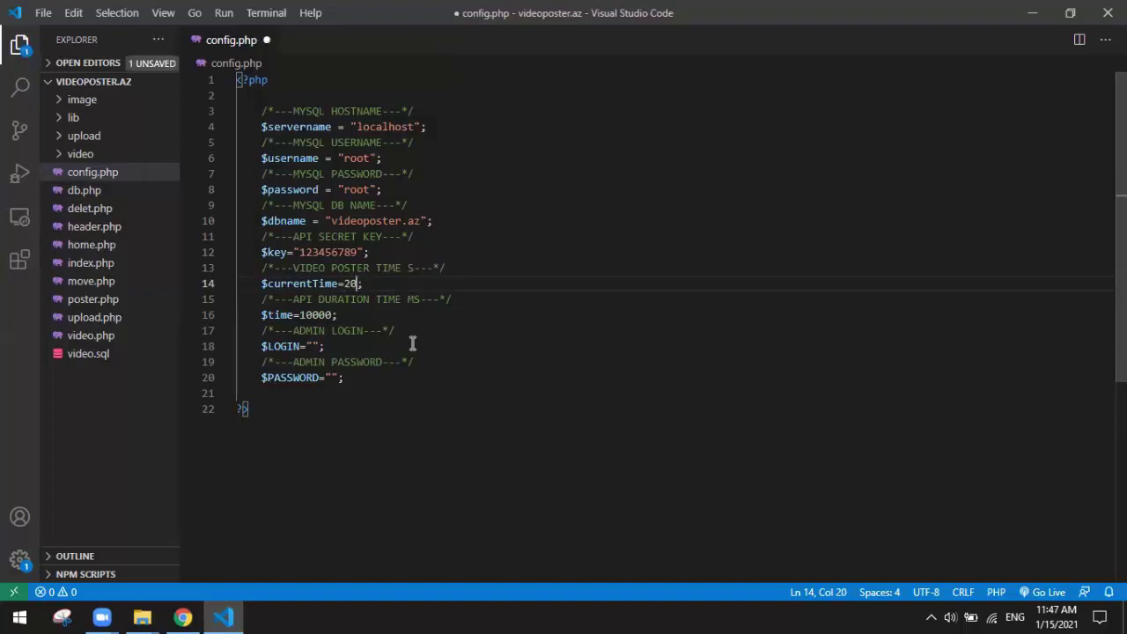
key("ctrl+s")
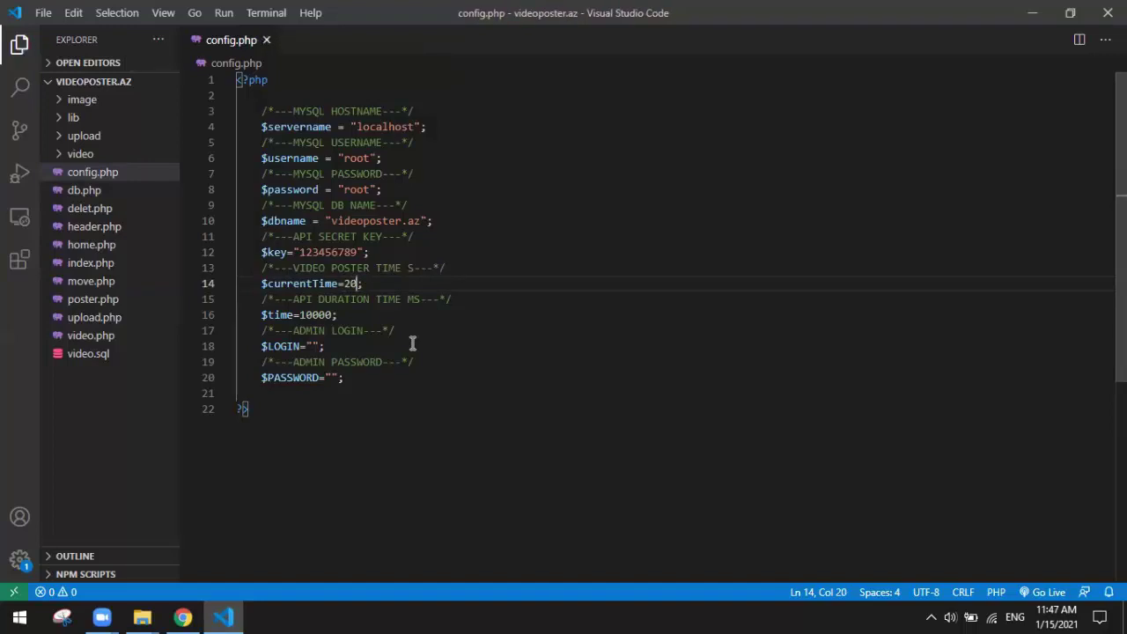
left_click(432, 300)
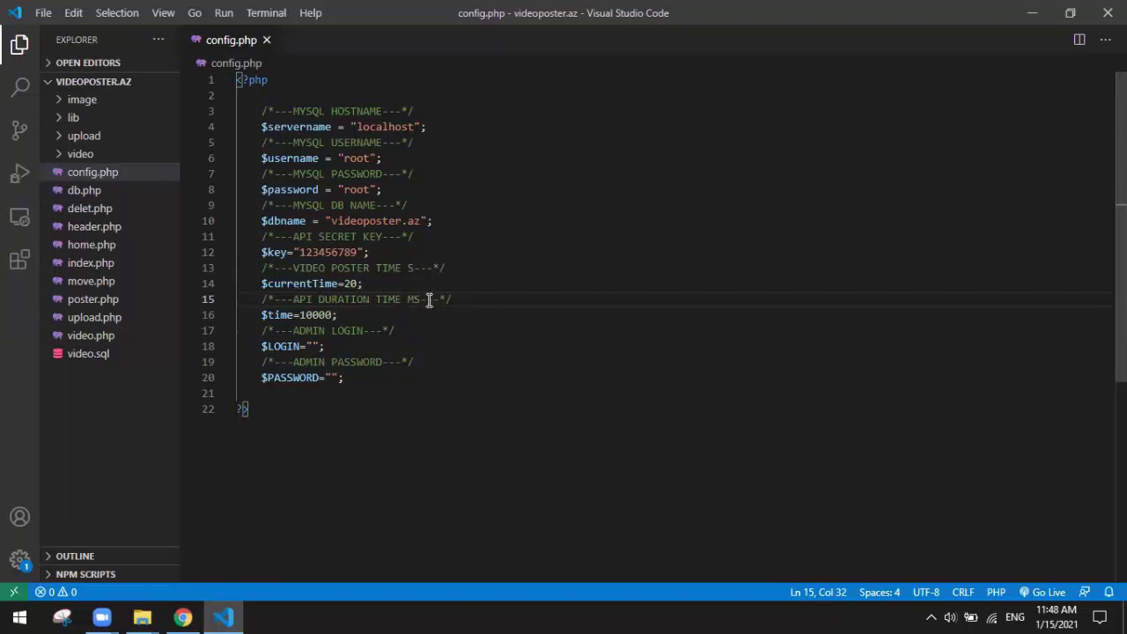
double_click(332, 314)
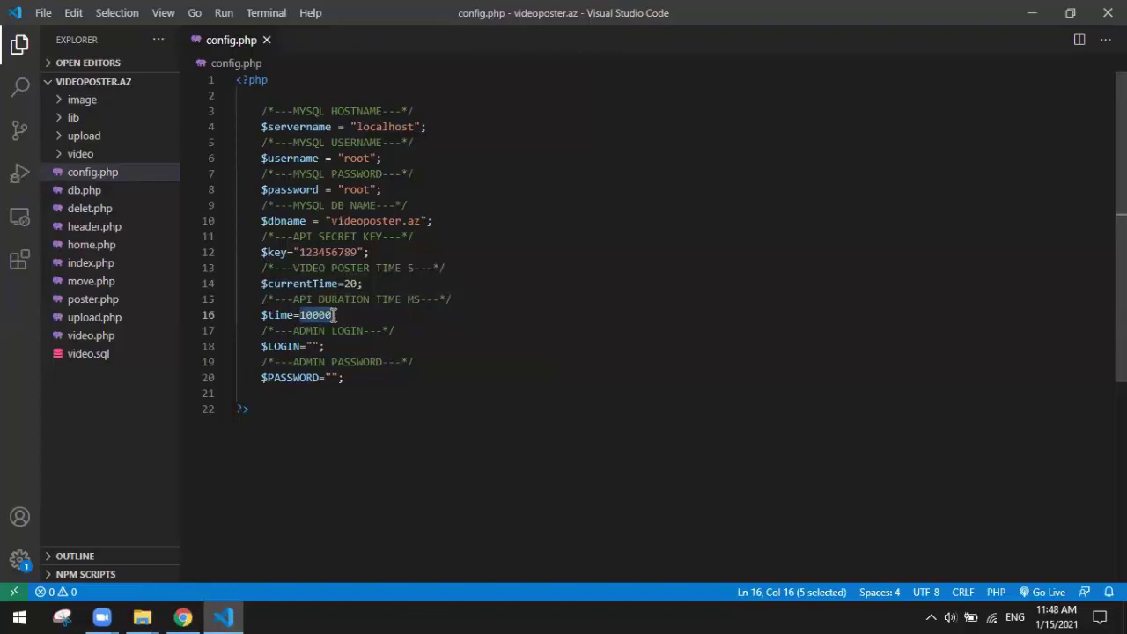
left_click(327, 315)
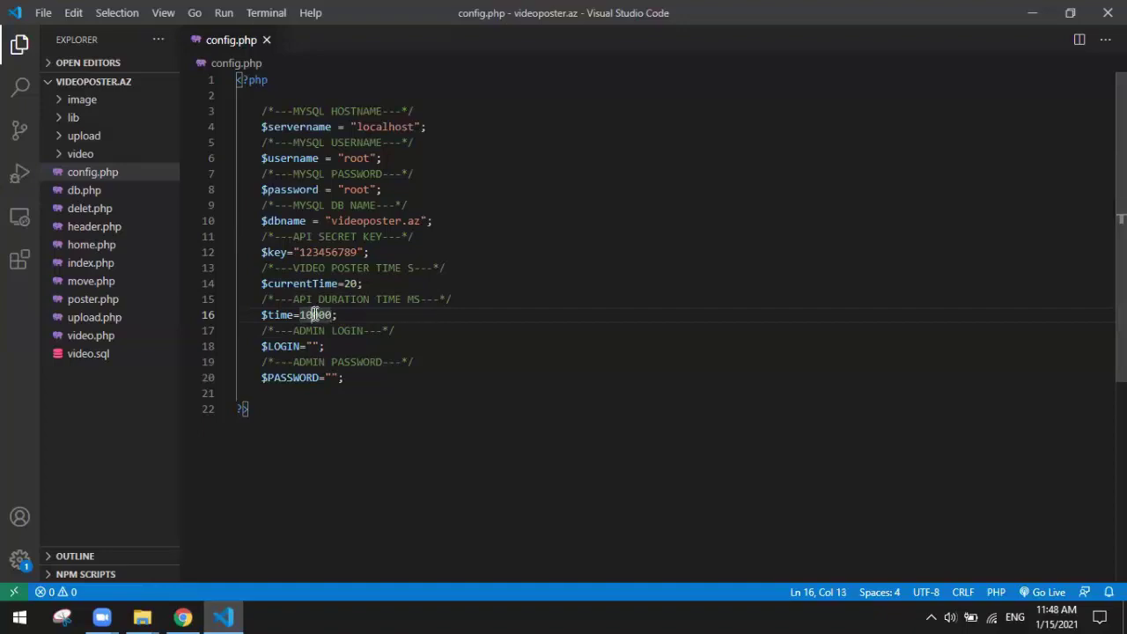
left_click_drag(315, 315, 334, 314)
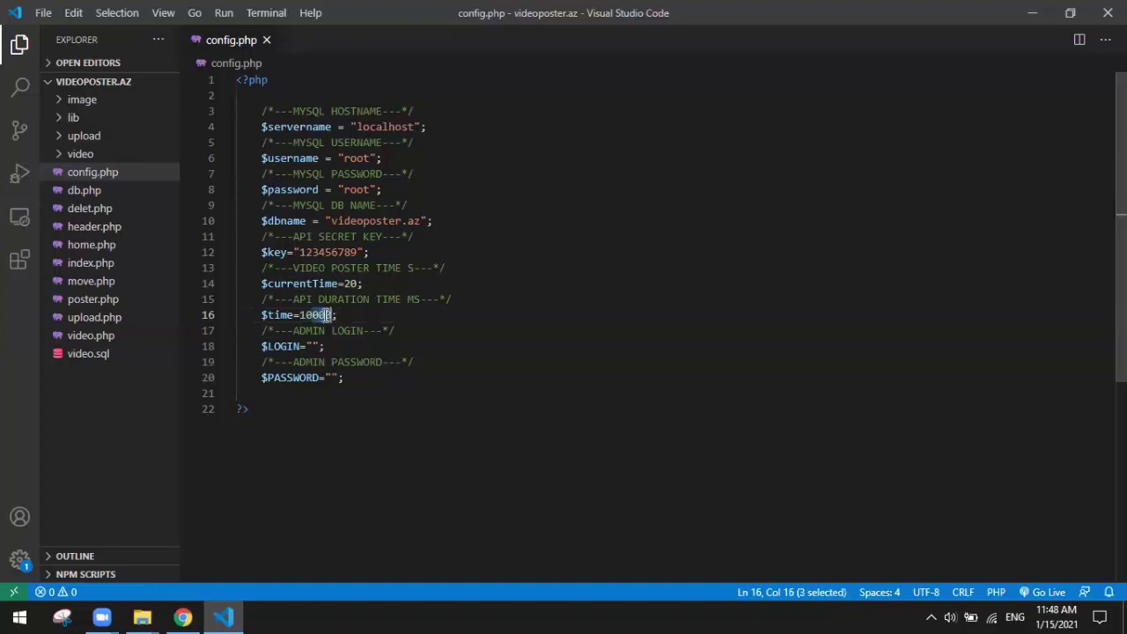
left_click(325, 314)
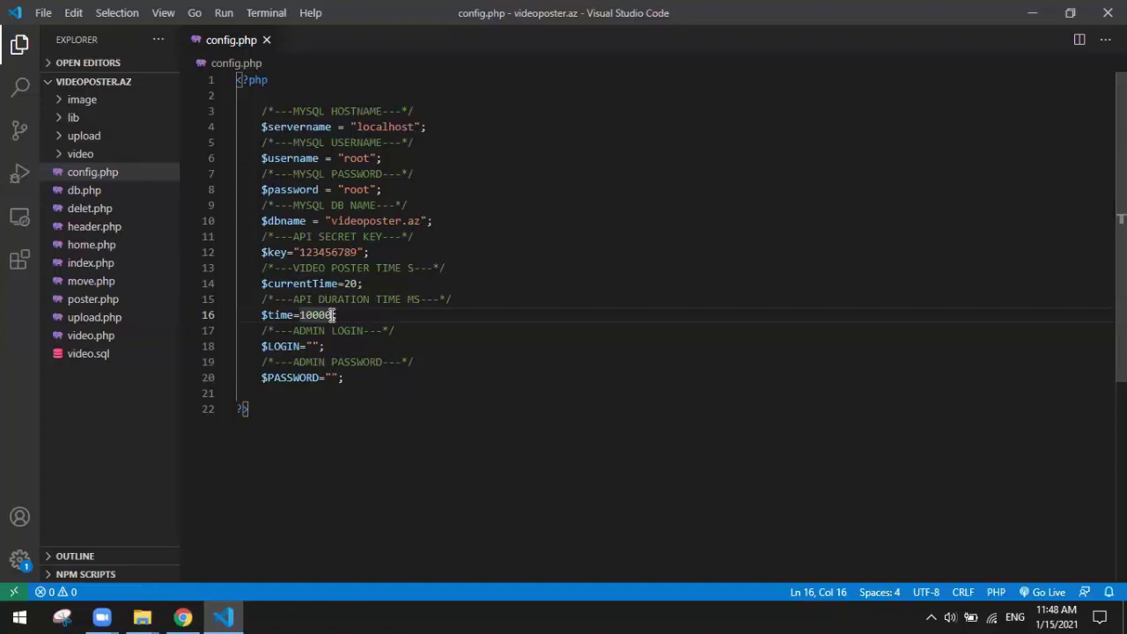
left_click(307, 315)
left_click(345, 315)
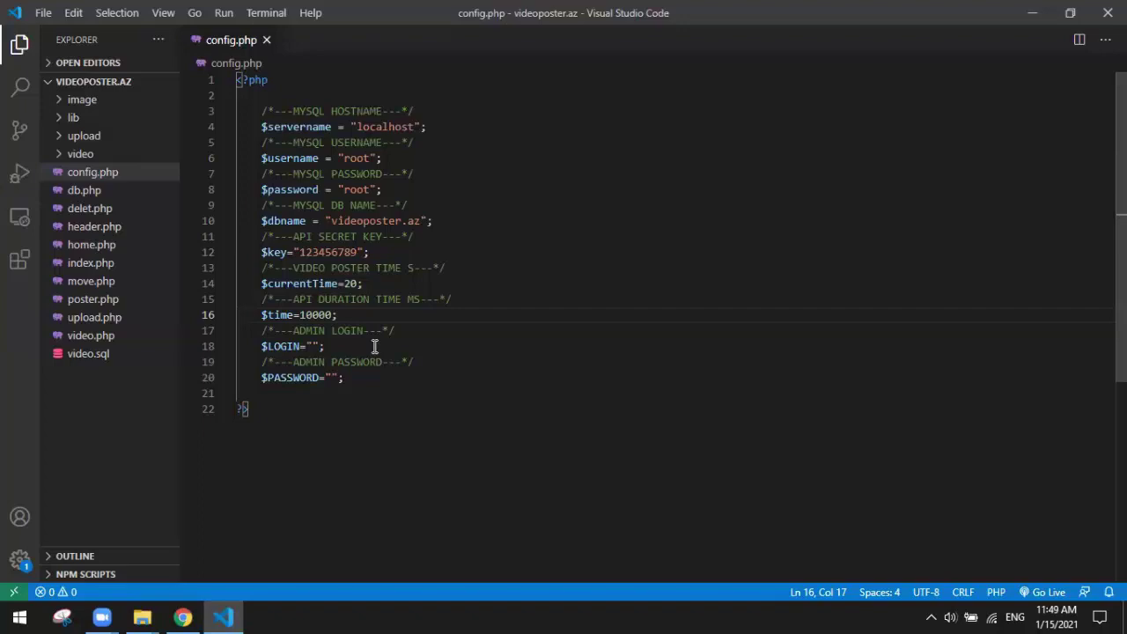
Step: Fill in the $LOGIN and $PASSWORD admin values and save config.php
left_click(314, 345)
type("admin")
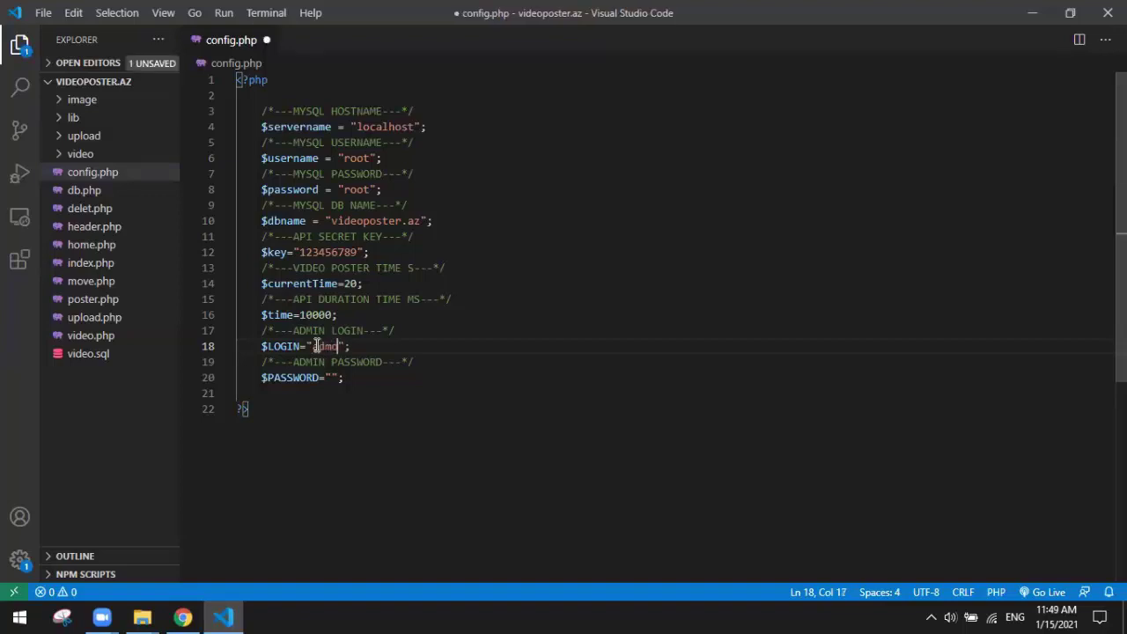
left_click(331, 377)
type("12345")
key("ctrl+s")
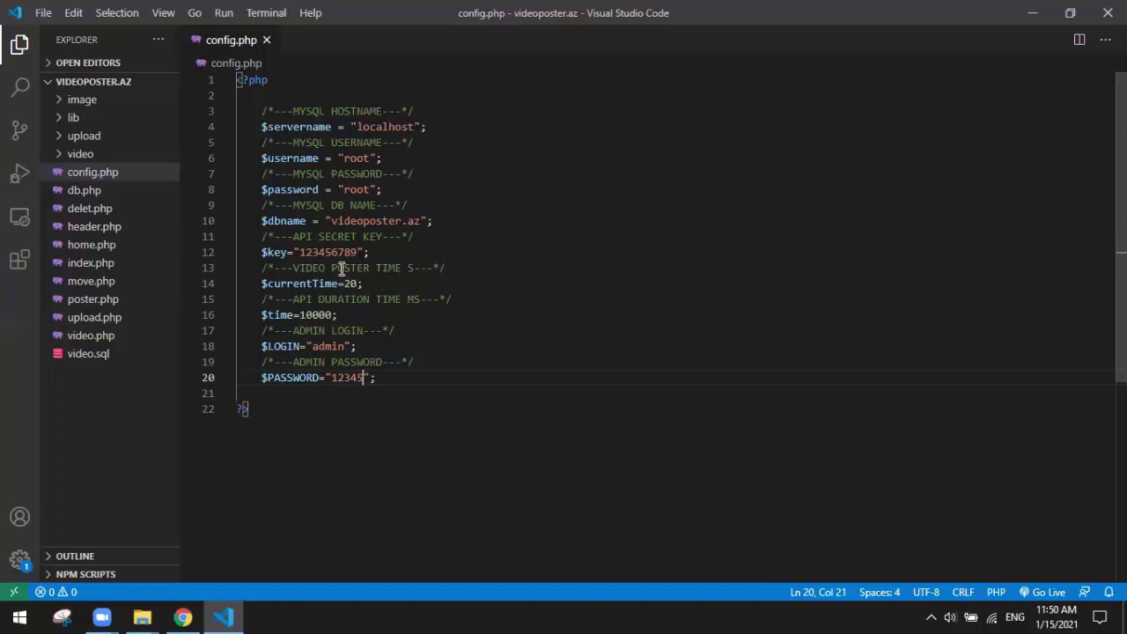
Step: Review the poster time, $time, $LOGIN and password lines in config.php
left_click(349, 284)
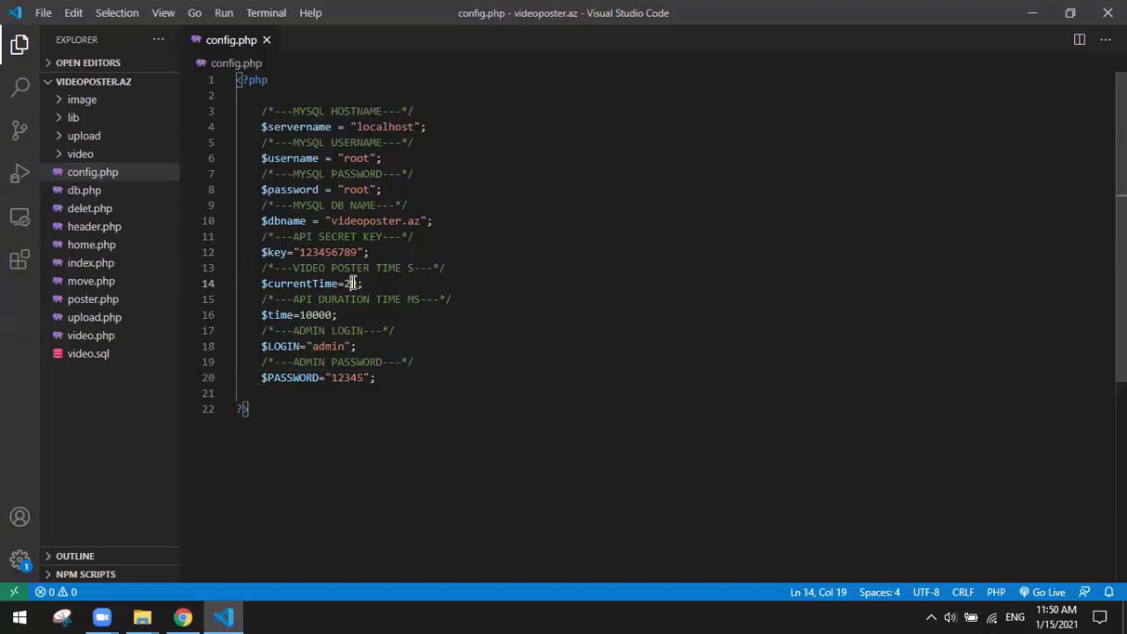
left_click(343, 310)
double_click(301, 345)
left_click(350, 378)
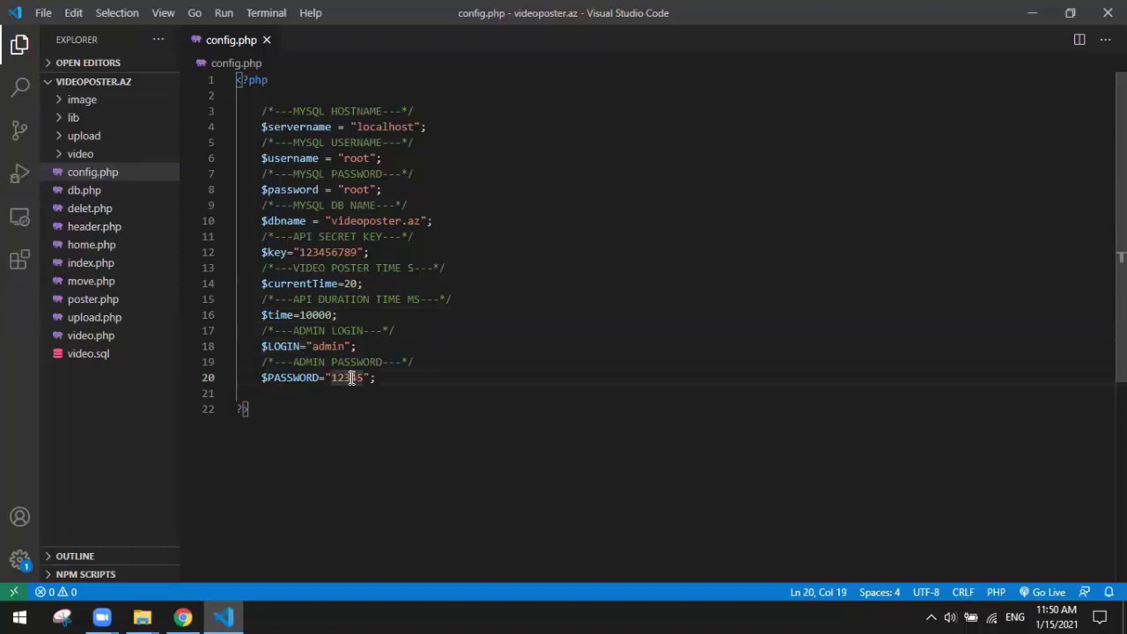
Step: Switch to the videoposter.az folder window and check the video folder
mouse_move(192, 622)
left_click(190, 620)
mouse_move(141, 620)
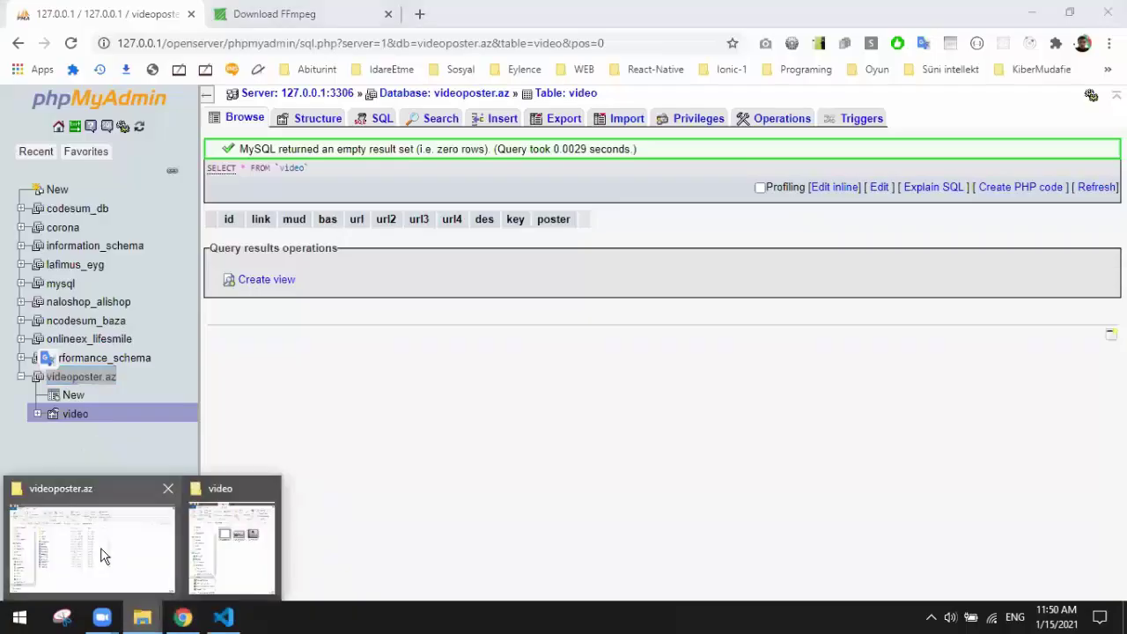
left_click(92, 539)
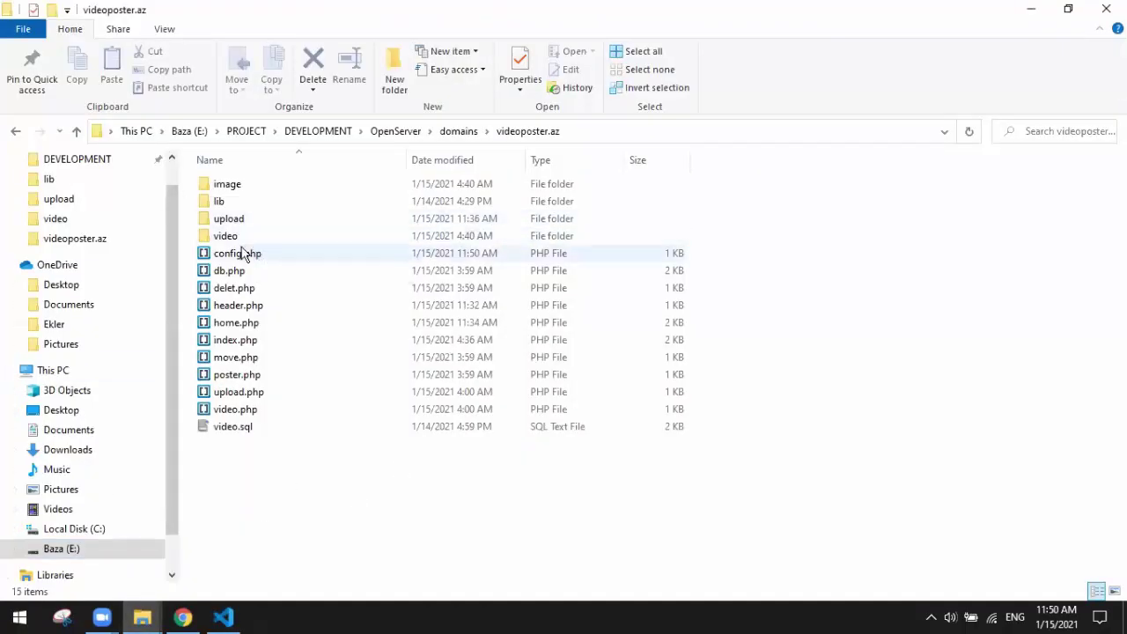
double_click(243, 237)
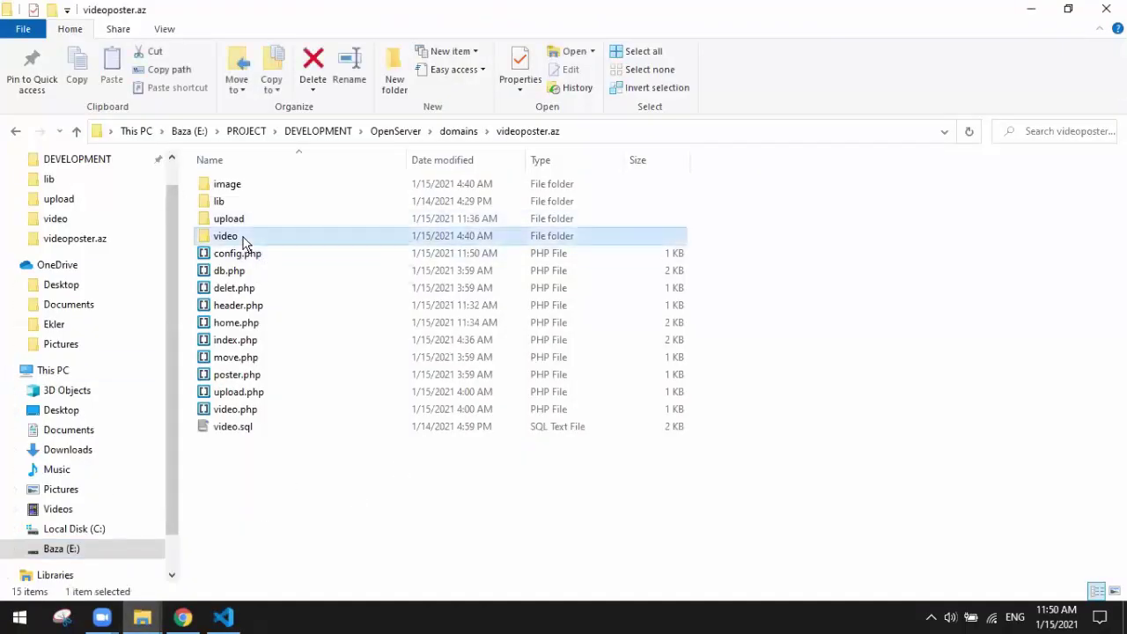
left_click(529, 131)
Step: Check the image folder, then open upload and snap its window to the left half
left_click(221, 186)
double_click(221, 189)
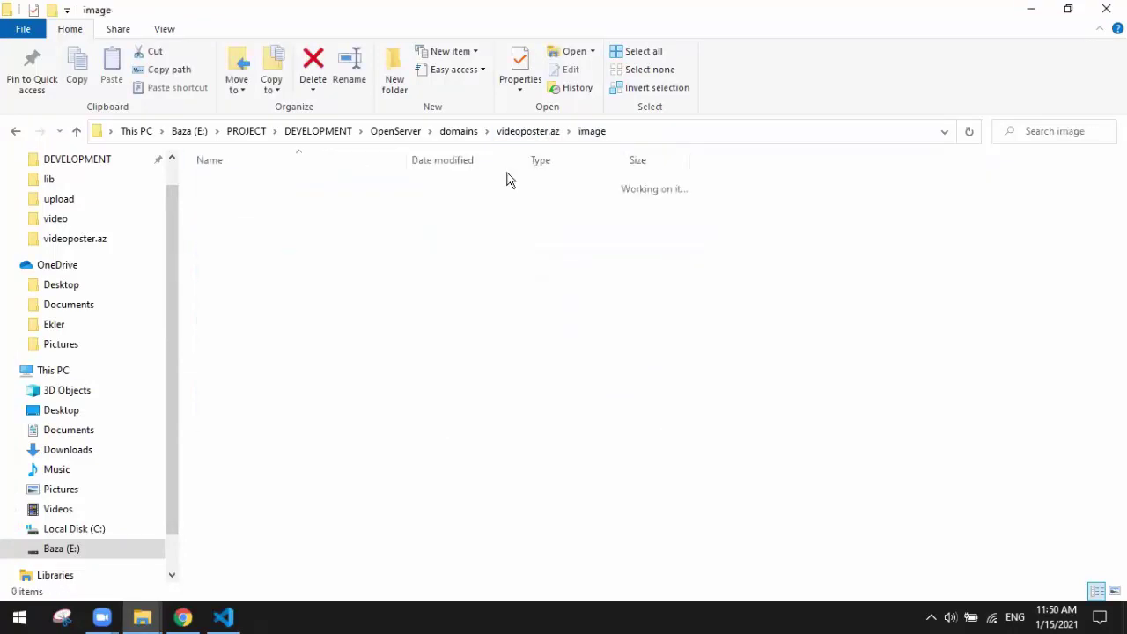
left_click(529, 132)
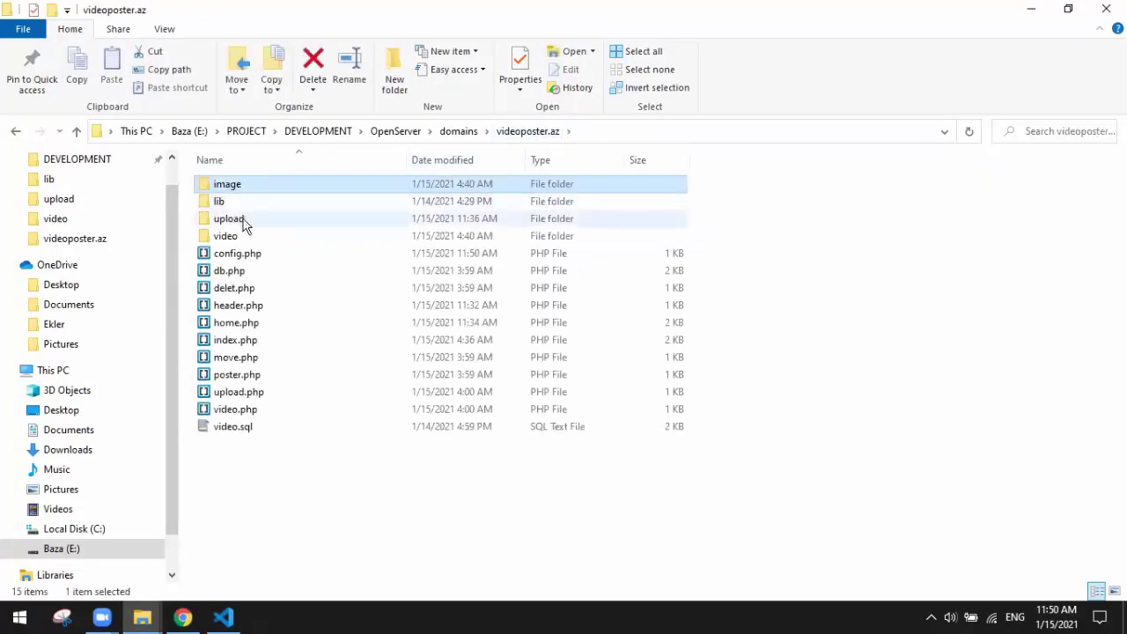
double_click(243, 220)
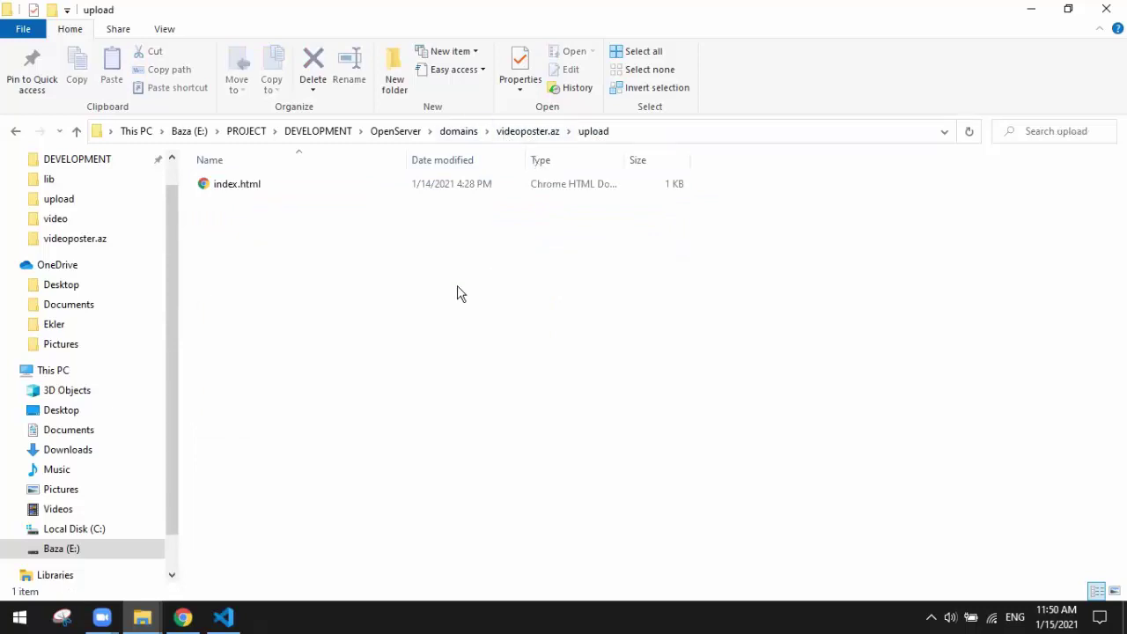
key("super+Left")
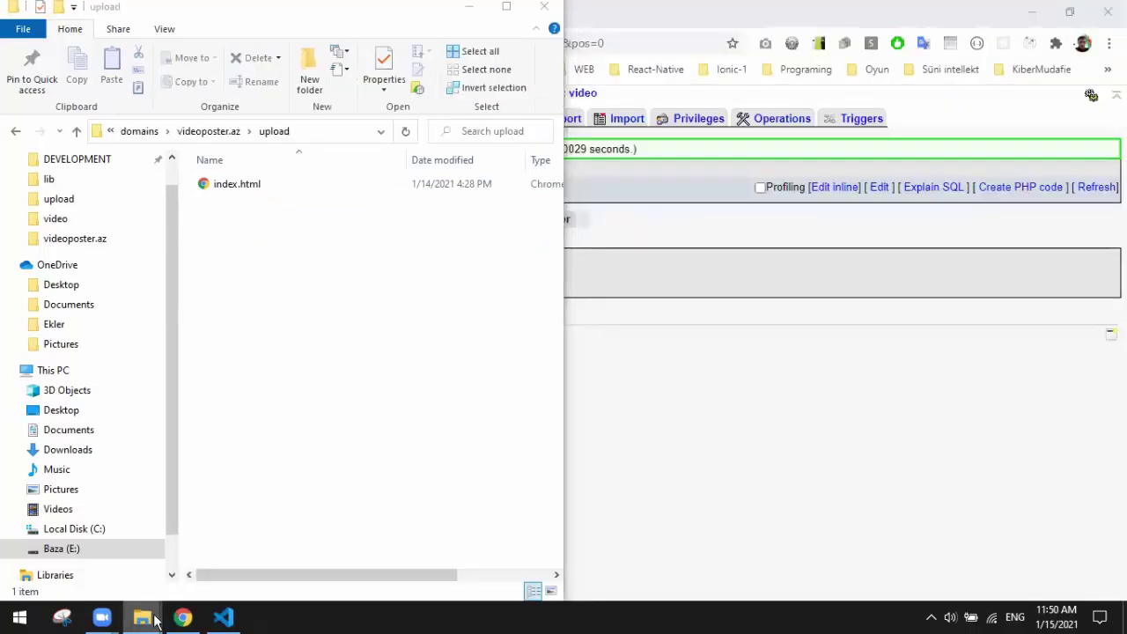
Step: Copy all three mp4 videos from Downloads\video into the upload folder and maximize it
left_click(187, 563)
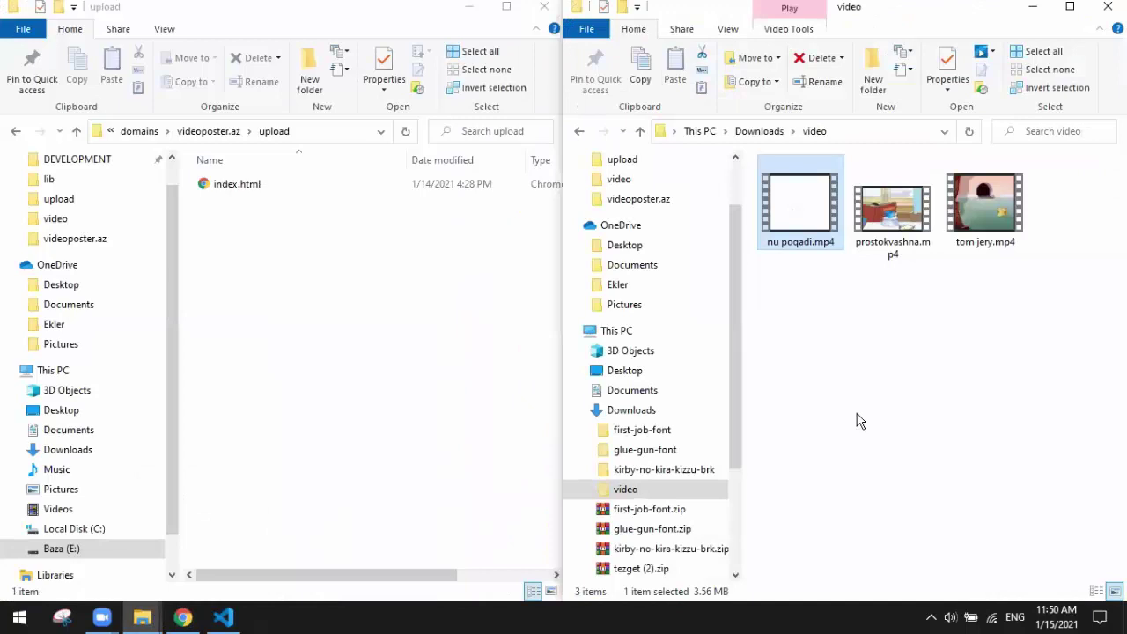
left_click(762, 134)
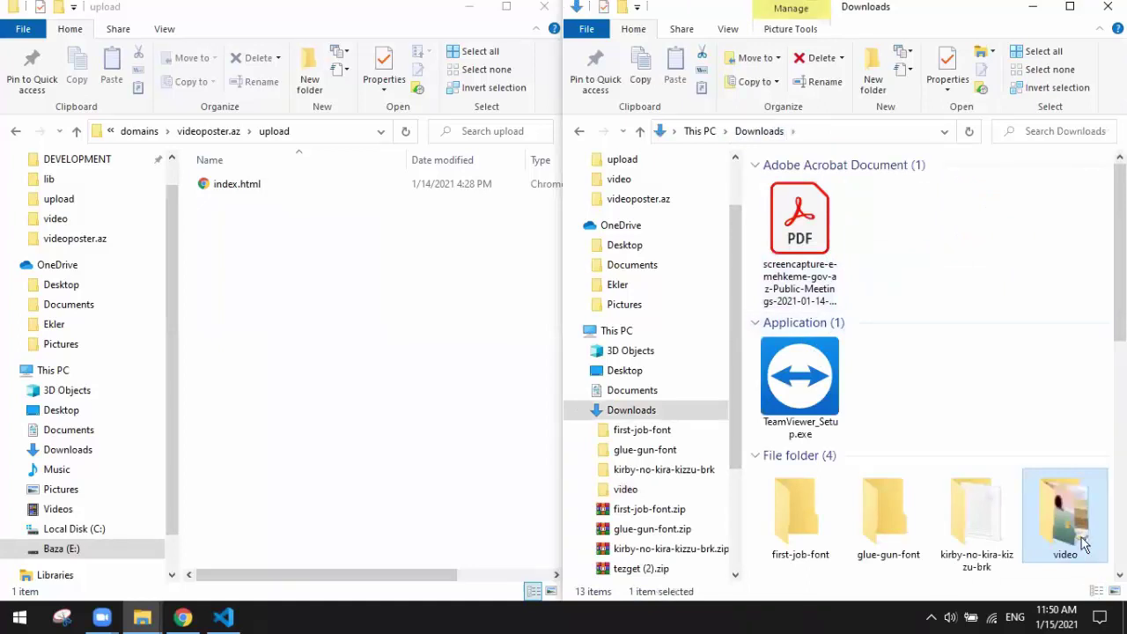
double_click(1082, 545)
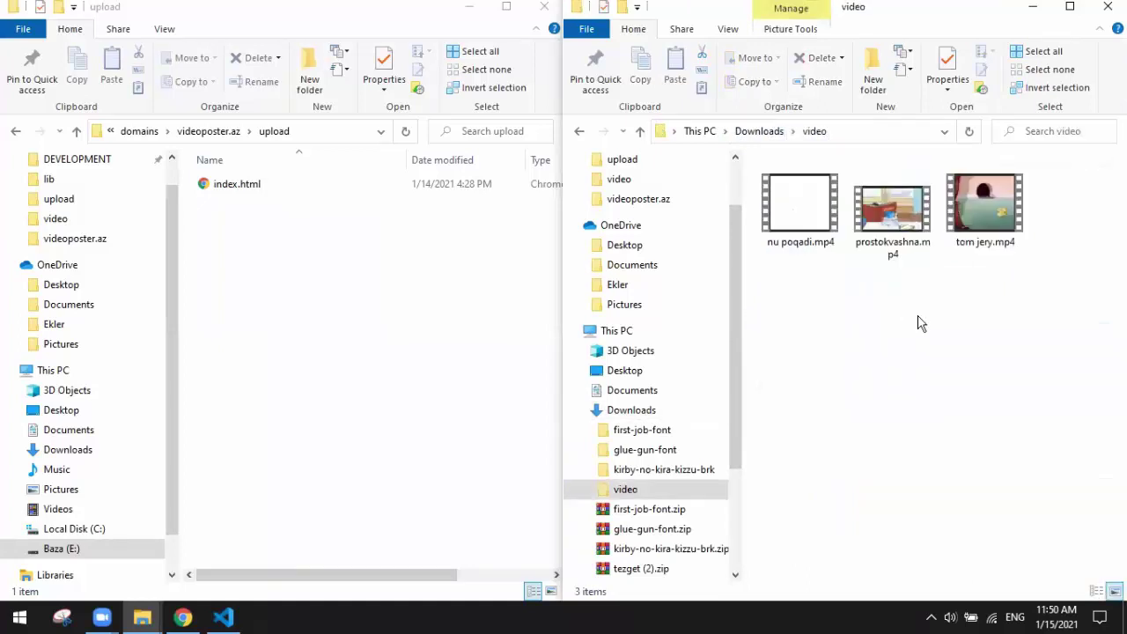
key("ctrl+a")
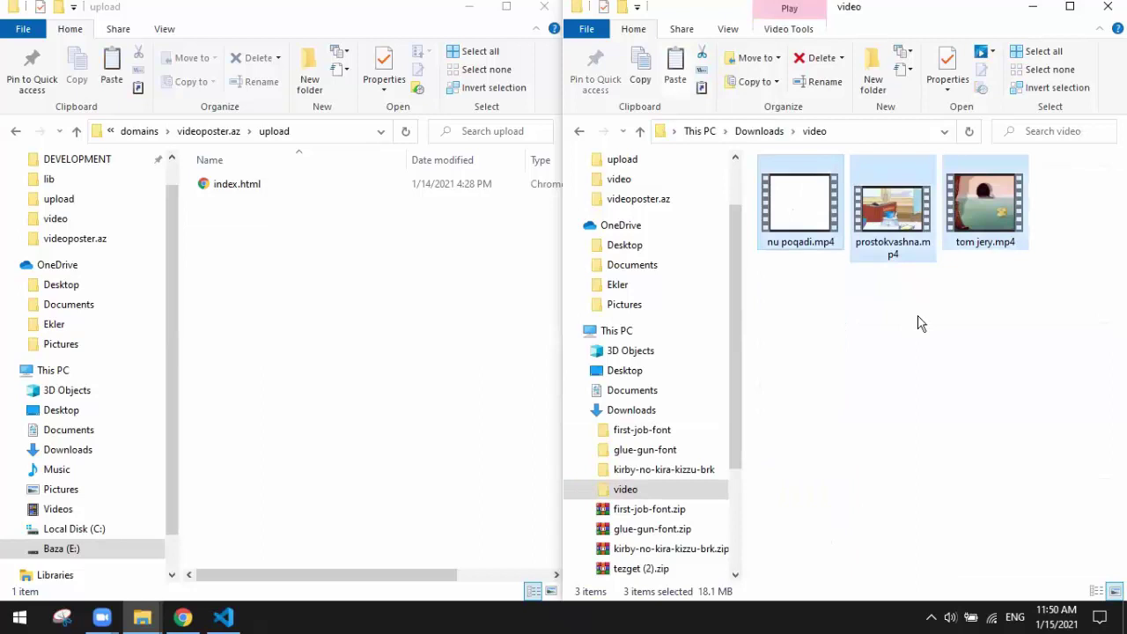
left_click(295, 409)
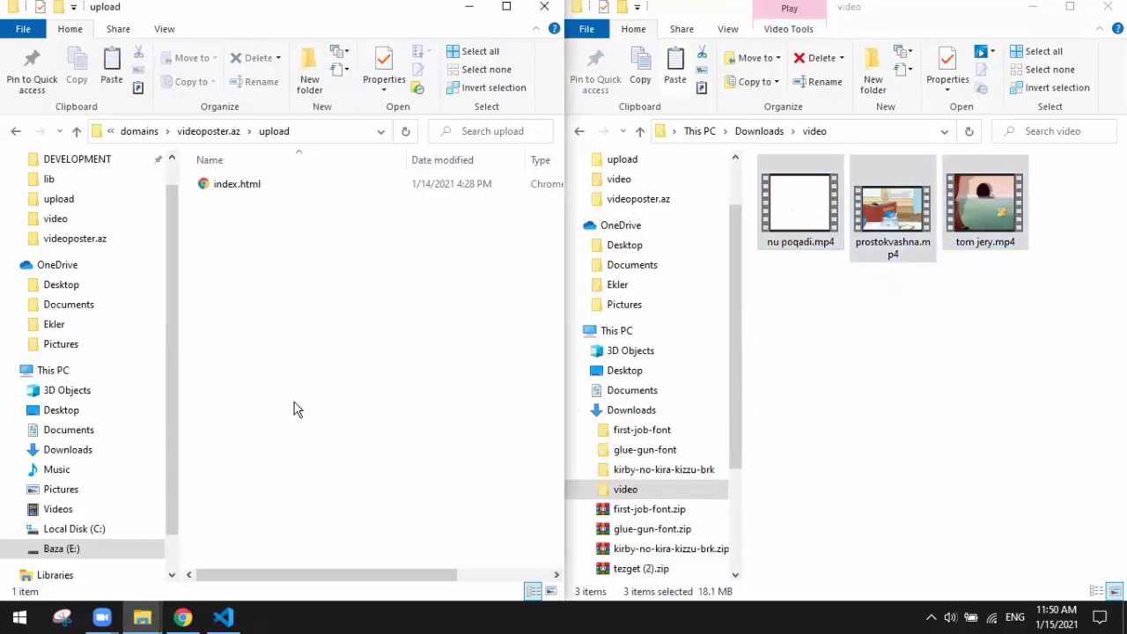
key("ctrl+v")
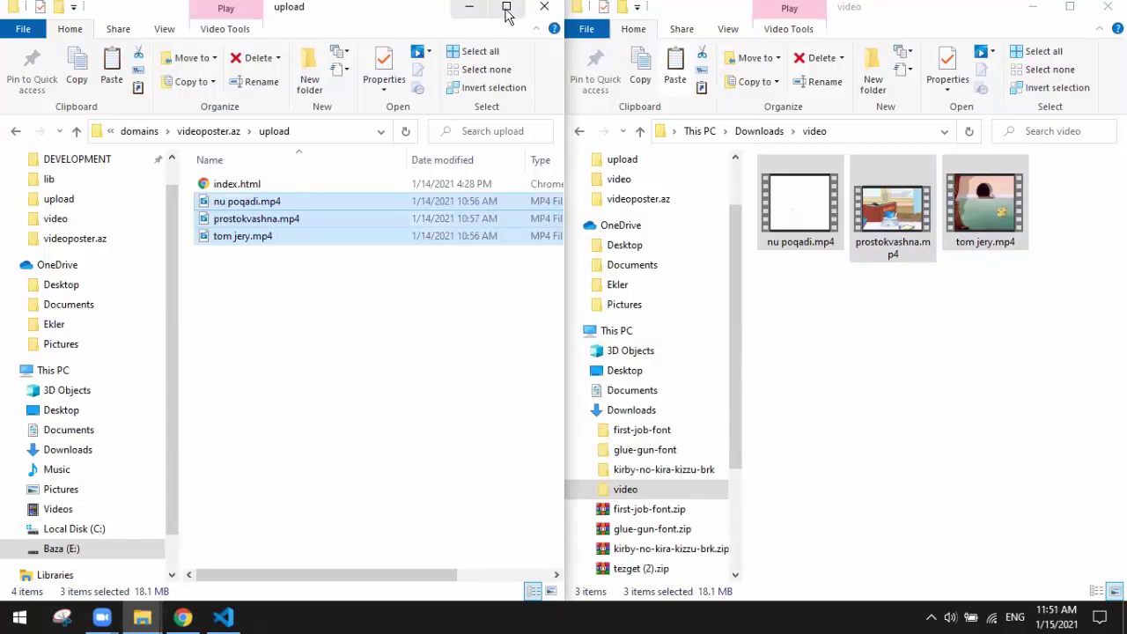
left_click(506, 8)
left_click(513, 337)
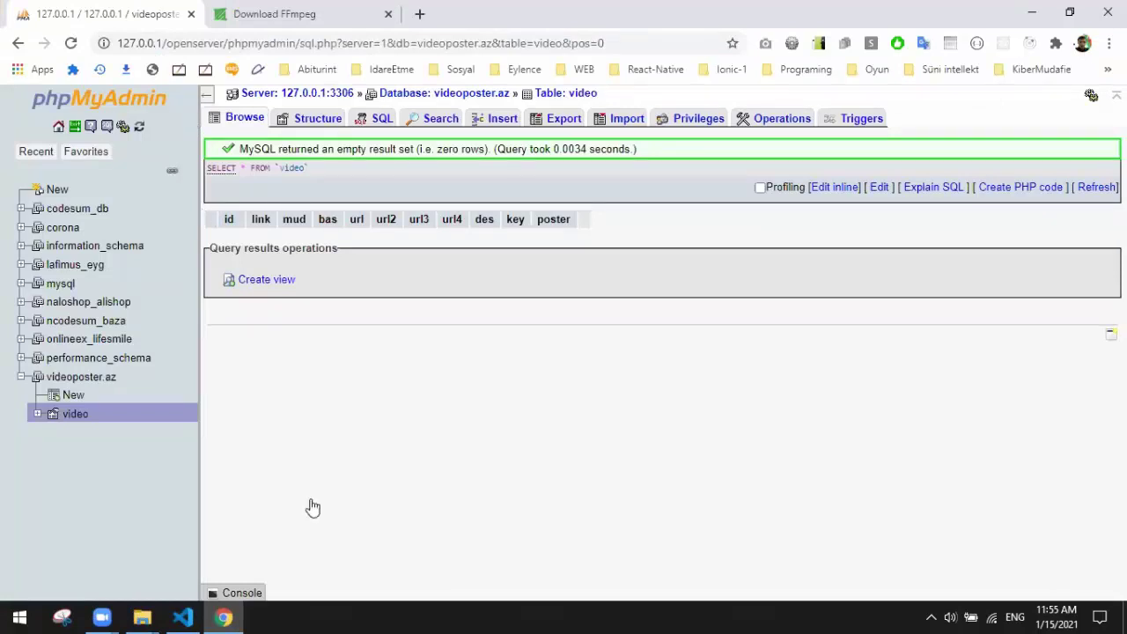
Step: Refresh the phpMyAdmin video table, then load videoposter.az in a new Chrome tab
left_click(71, 44)
triple_click(289, 167)
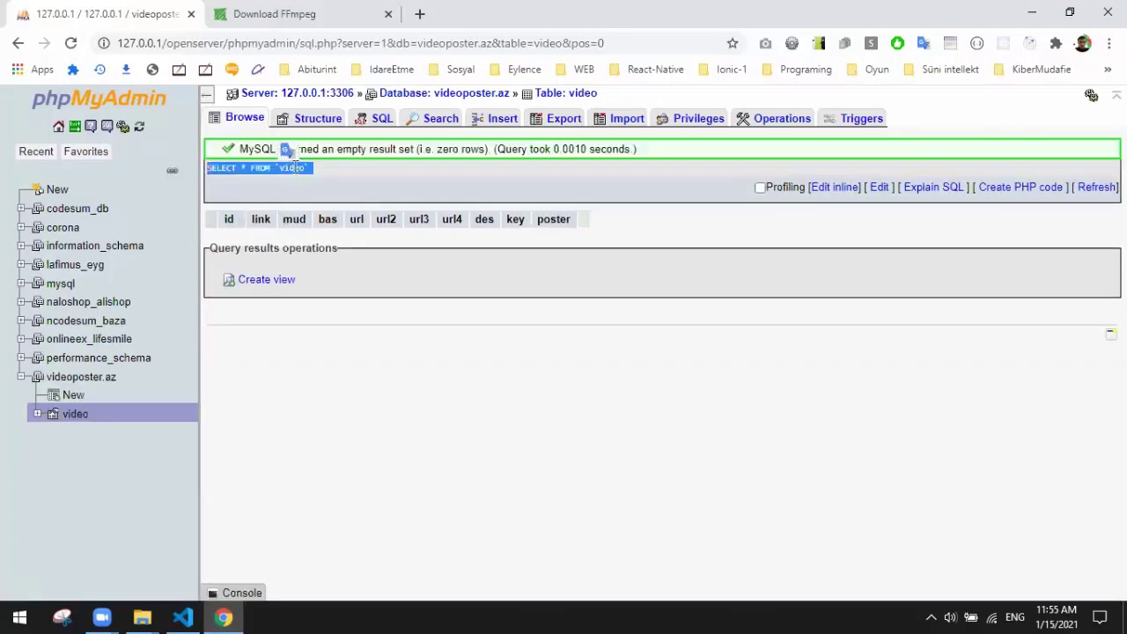
left_click(420, 14)
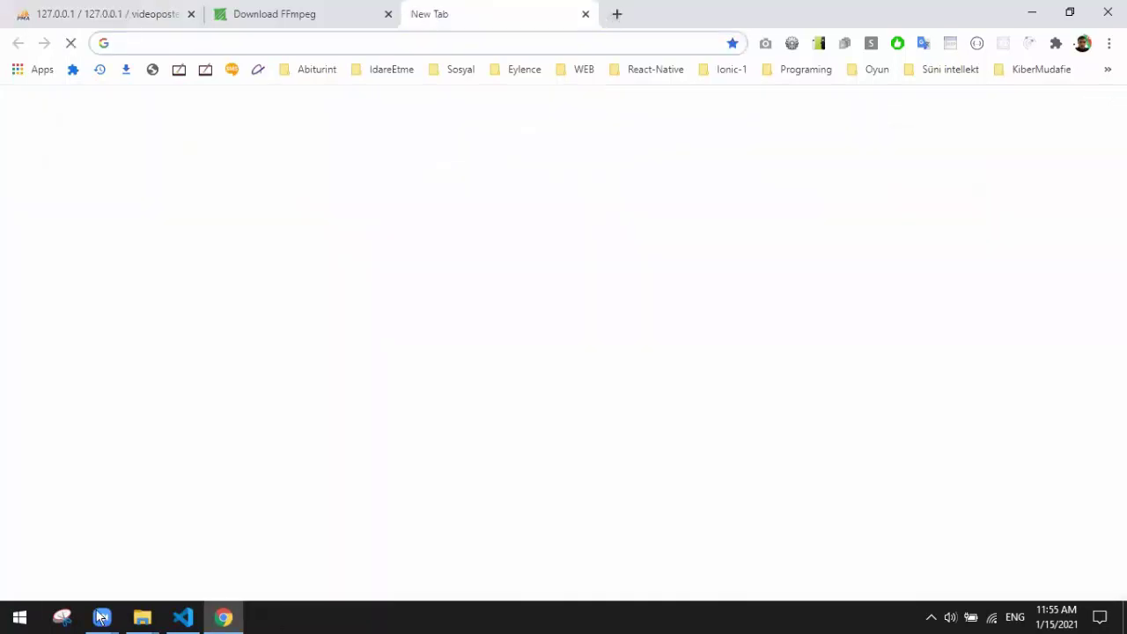
left_click(315, 42)
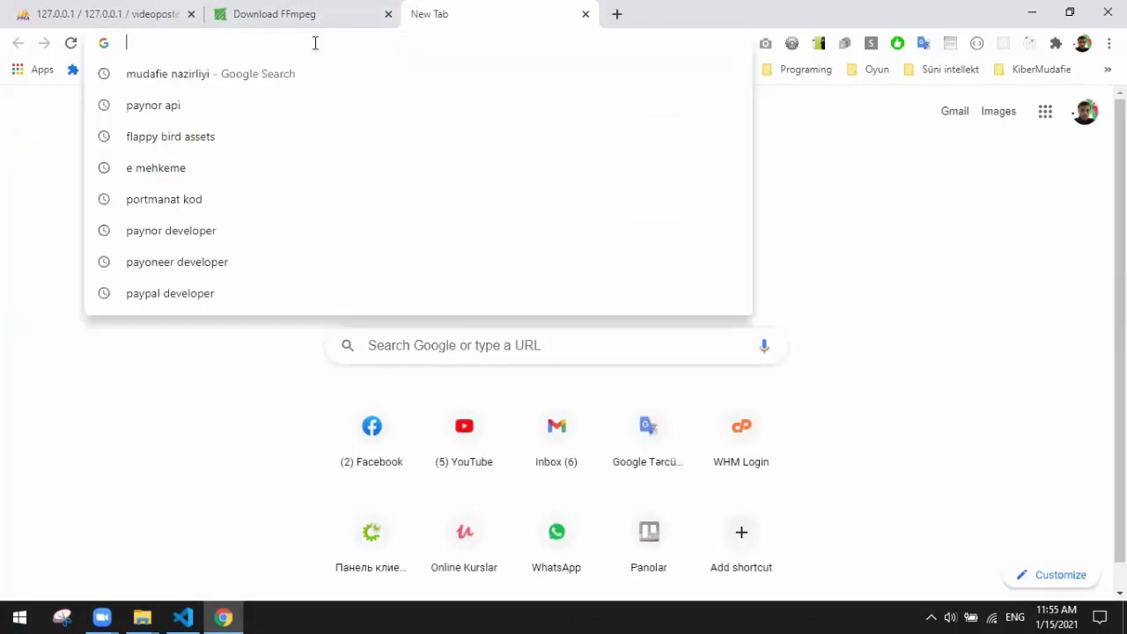
type("v")
key("Return")
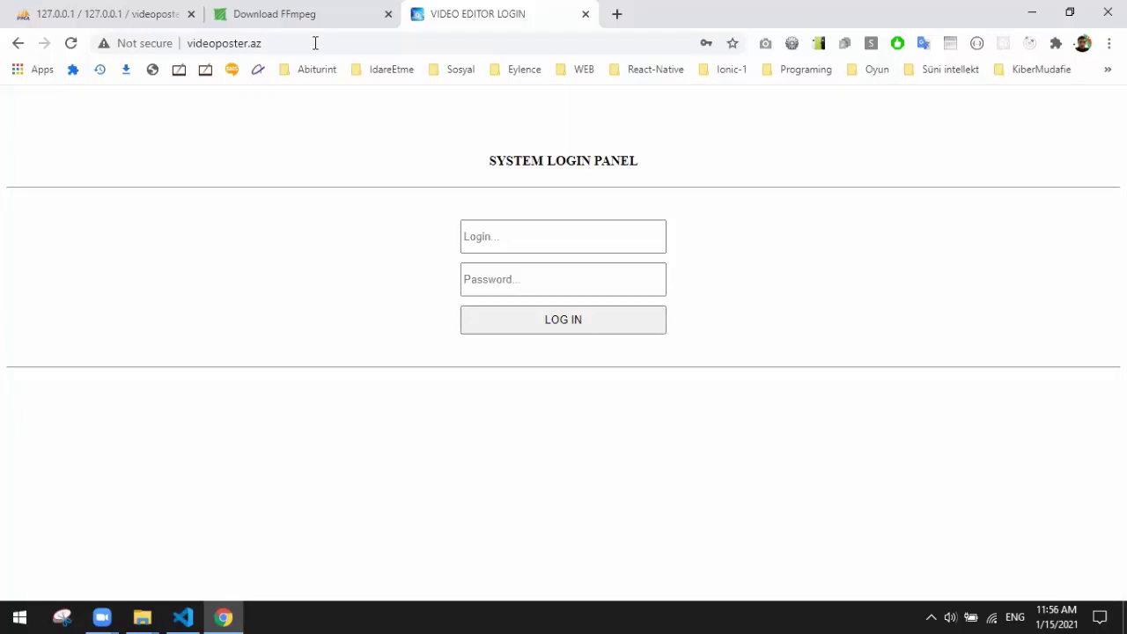
left_click(315, 43)
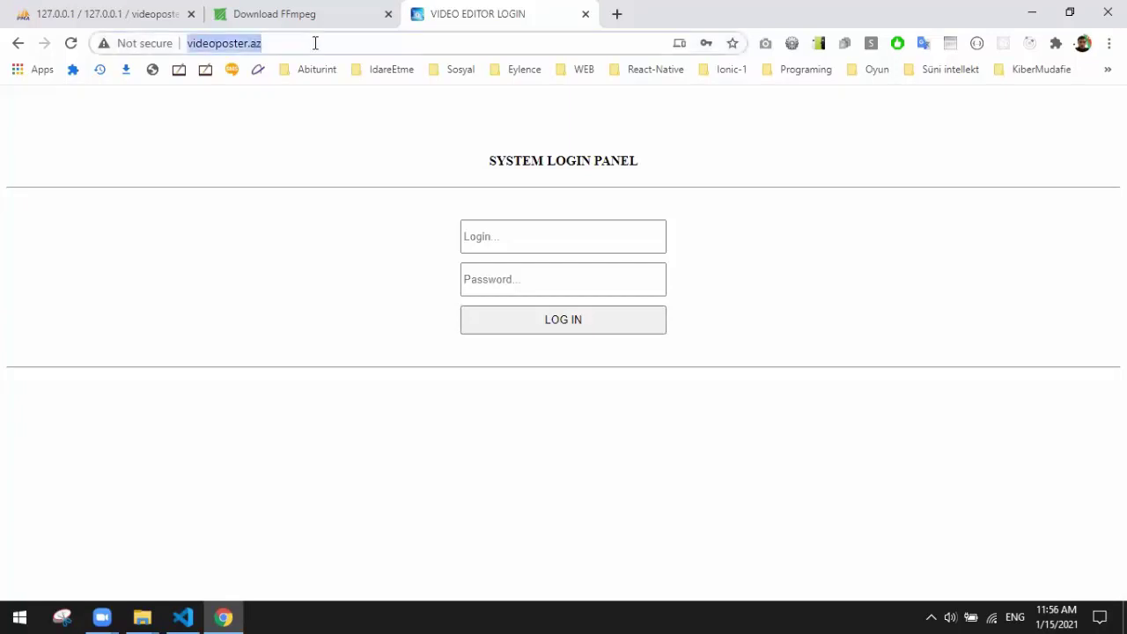
left_click(313, 43)
type("/")
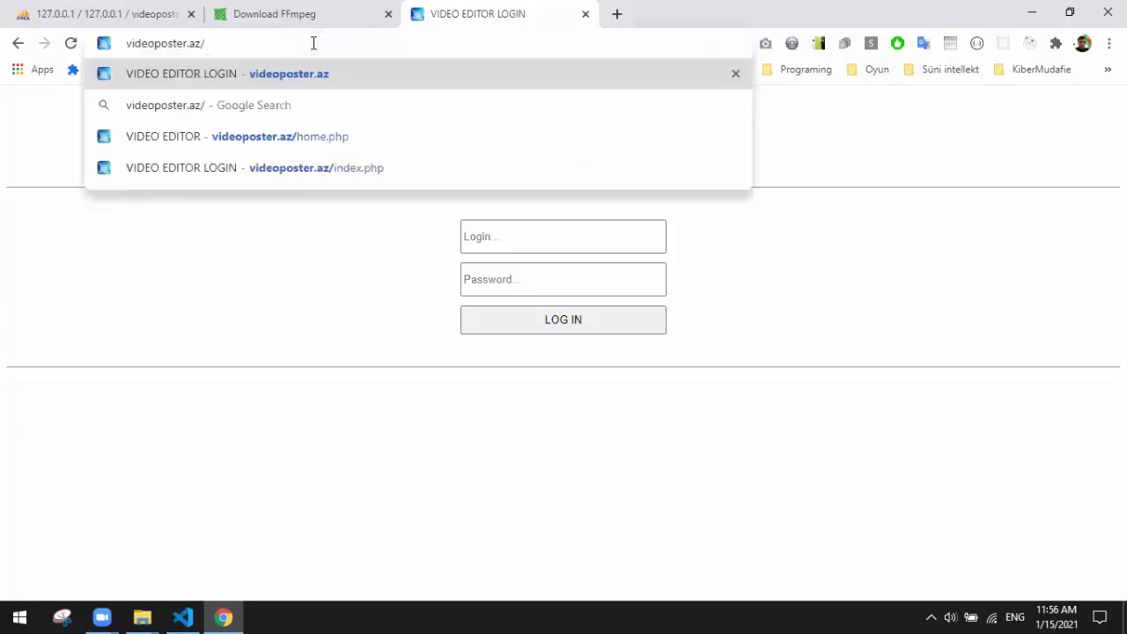
type("qo")
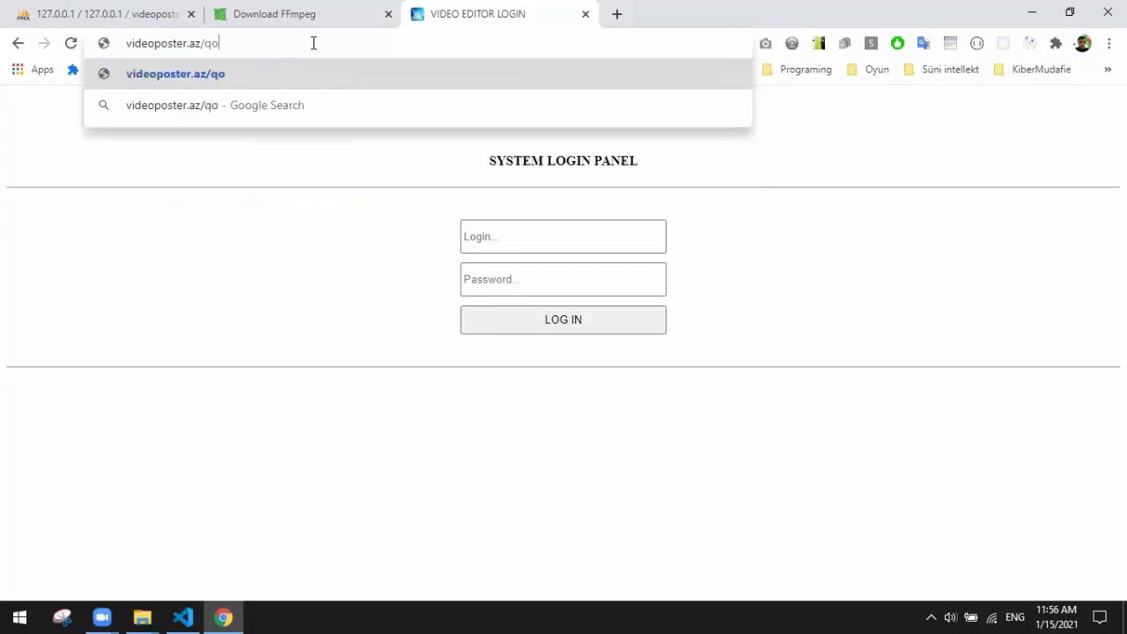
type("vluq")
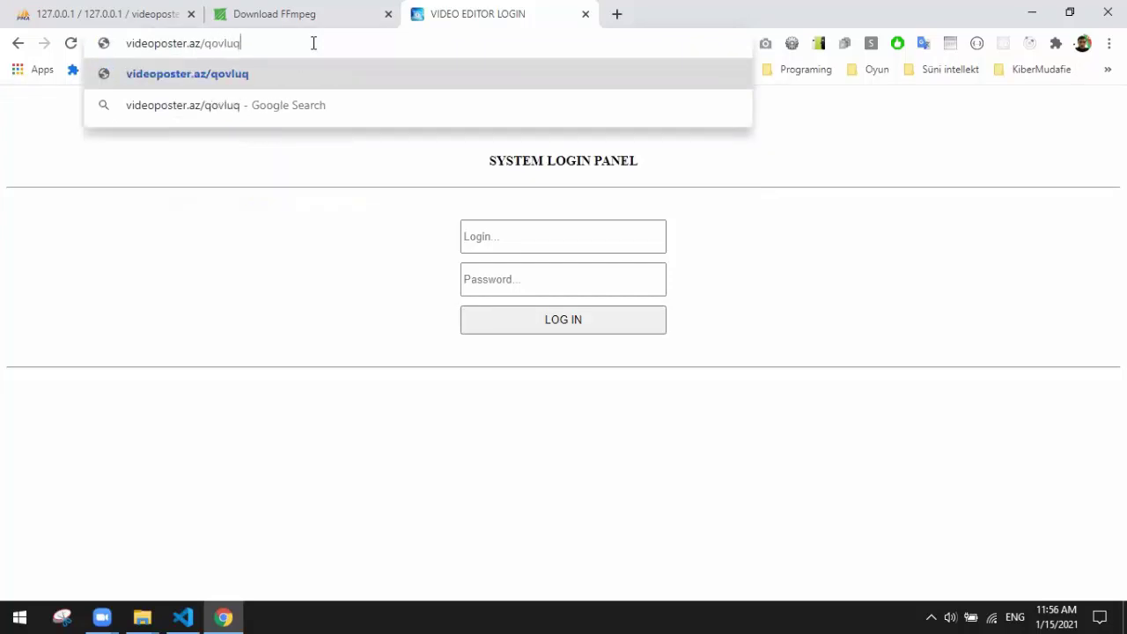
key("BackSpace")
key("BackSpace")
key("BackSpace")
key("BackSpace")
key("BackSpace")
key("BackSpace")
key("BackSpace")
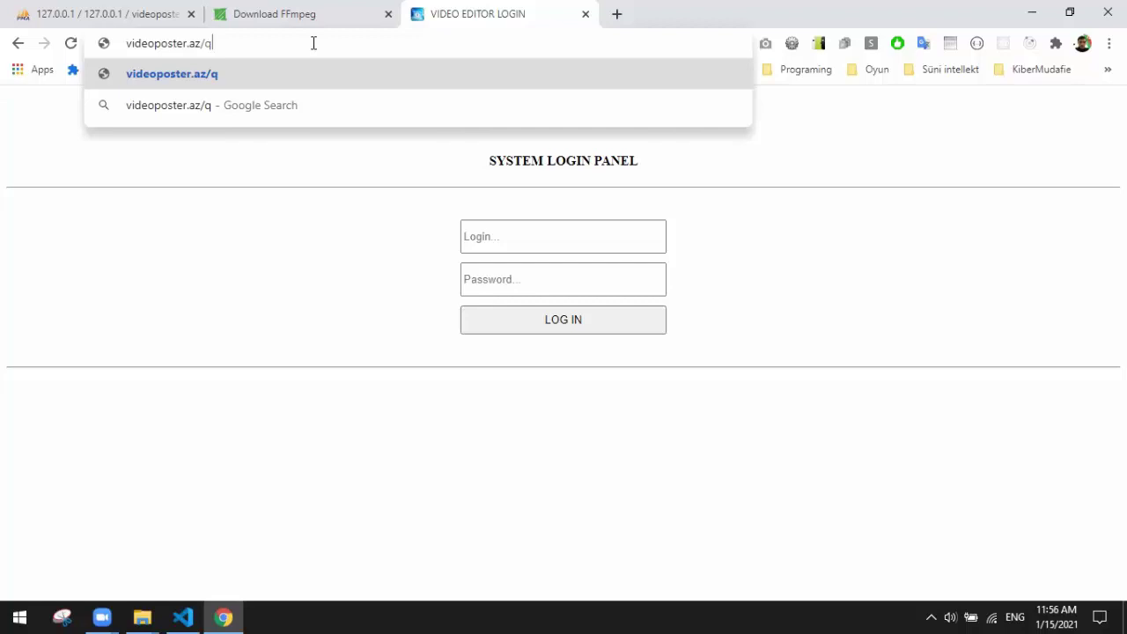
key("Return")
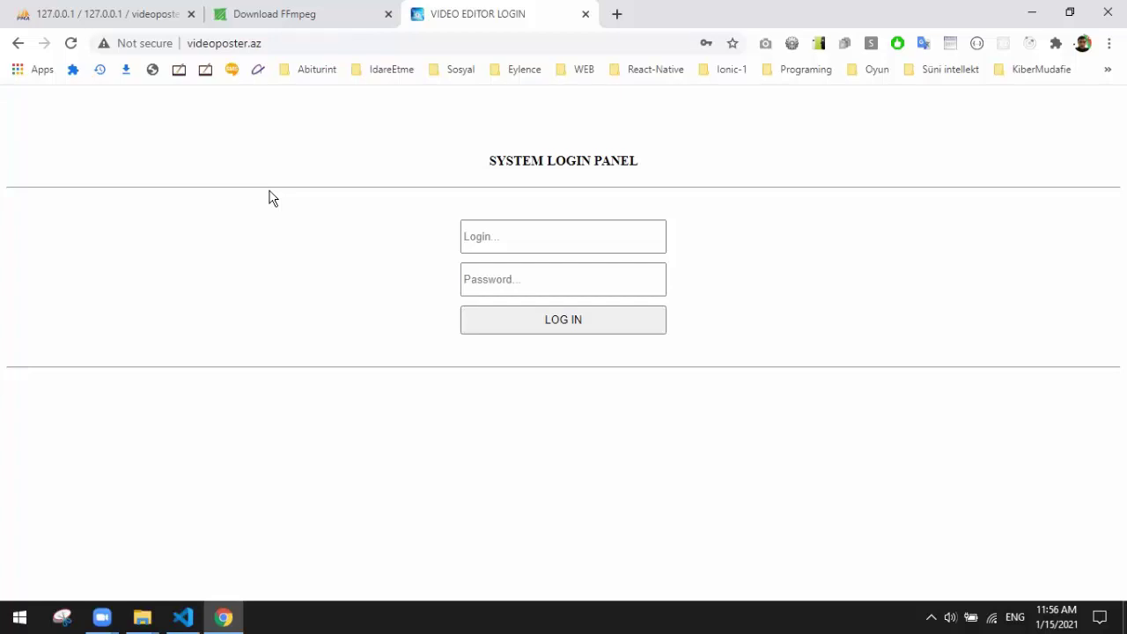
Step: Look up the admin login credentials in config.php in VS Code
left_click(506, 250)
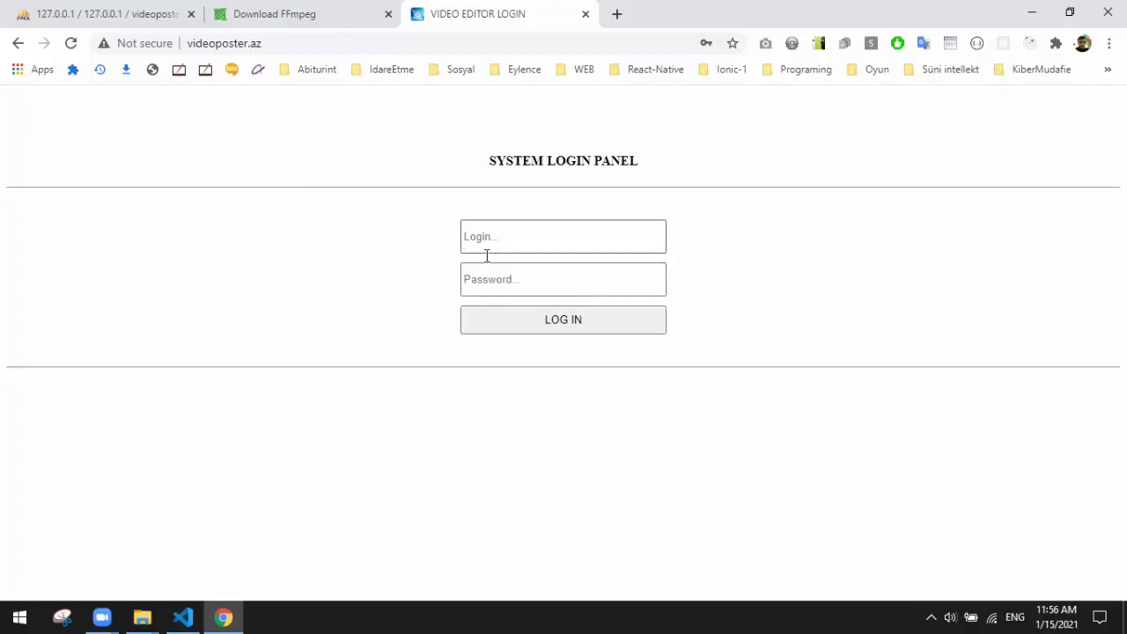
left_click(519, 228)
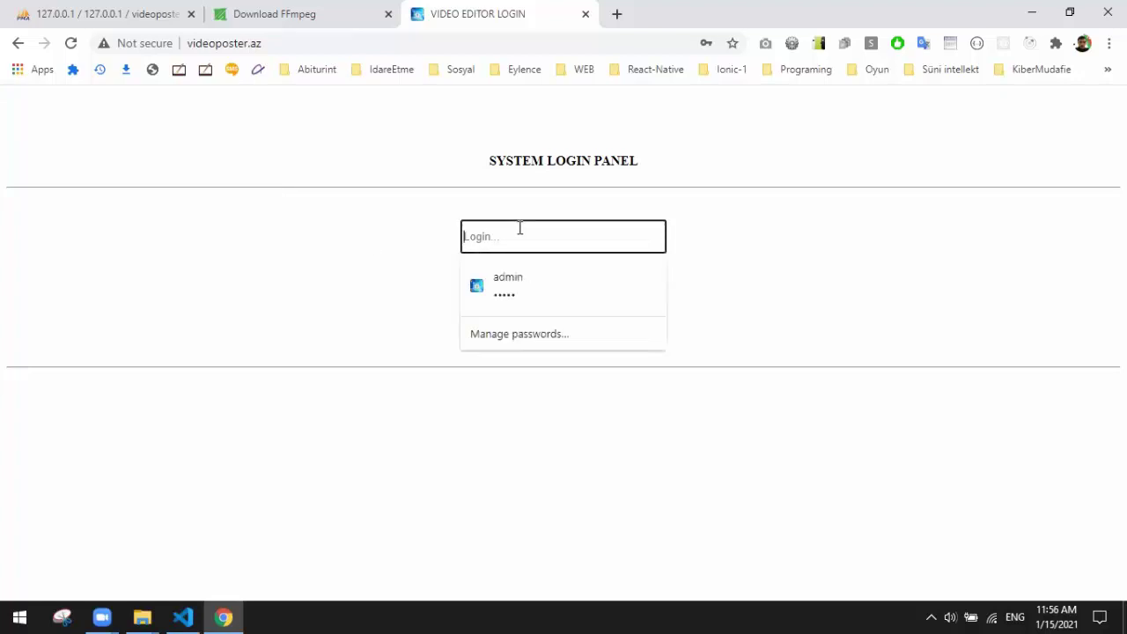
left_click(329, 234)
left_click(183, 618)
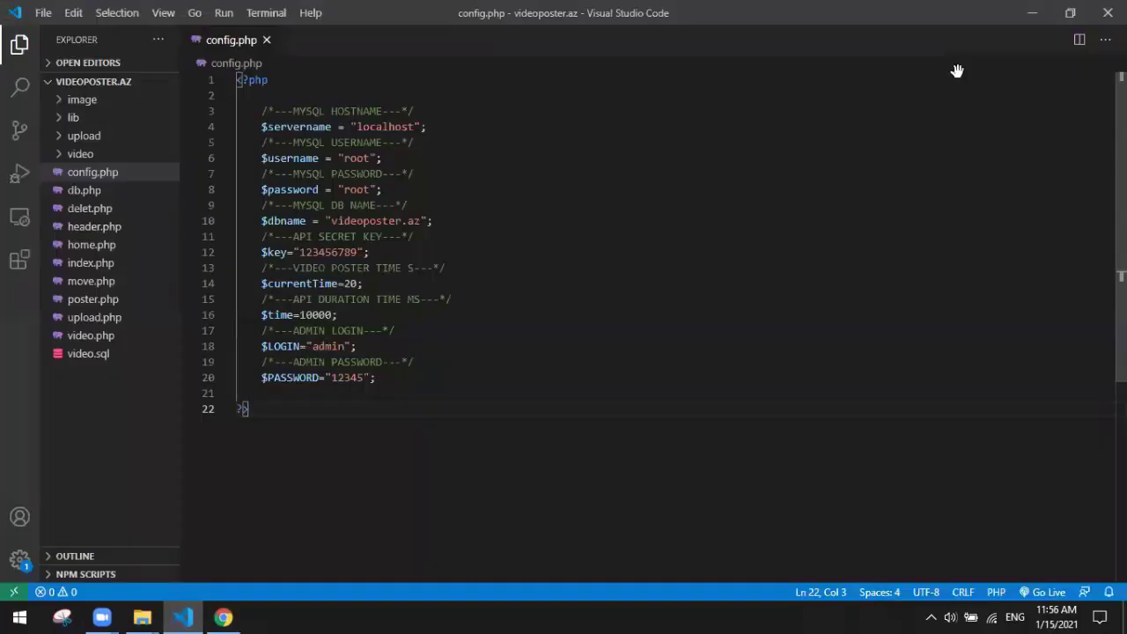
left_click(1032, 13)
Step: Enter the admin username and password on the System Login Panel and log in
left_click(564, 234)
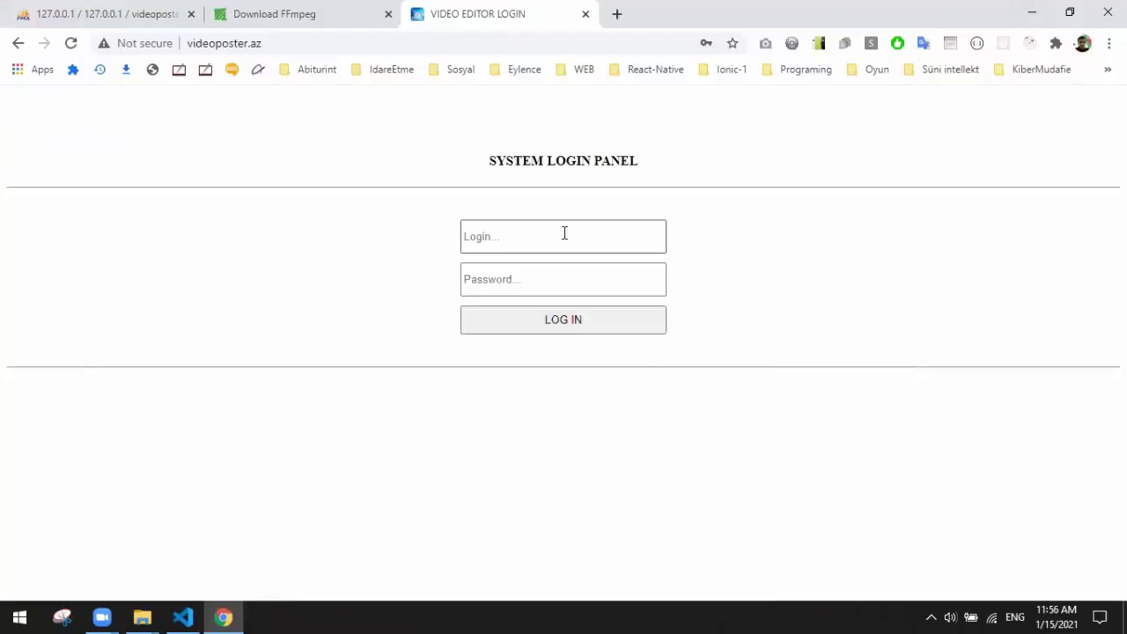
type("admin")
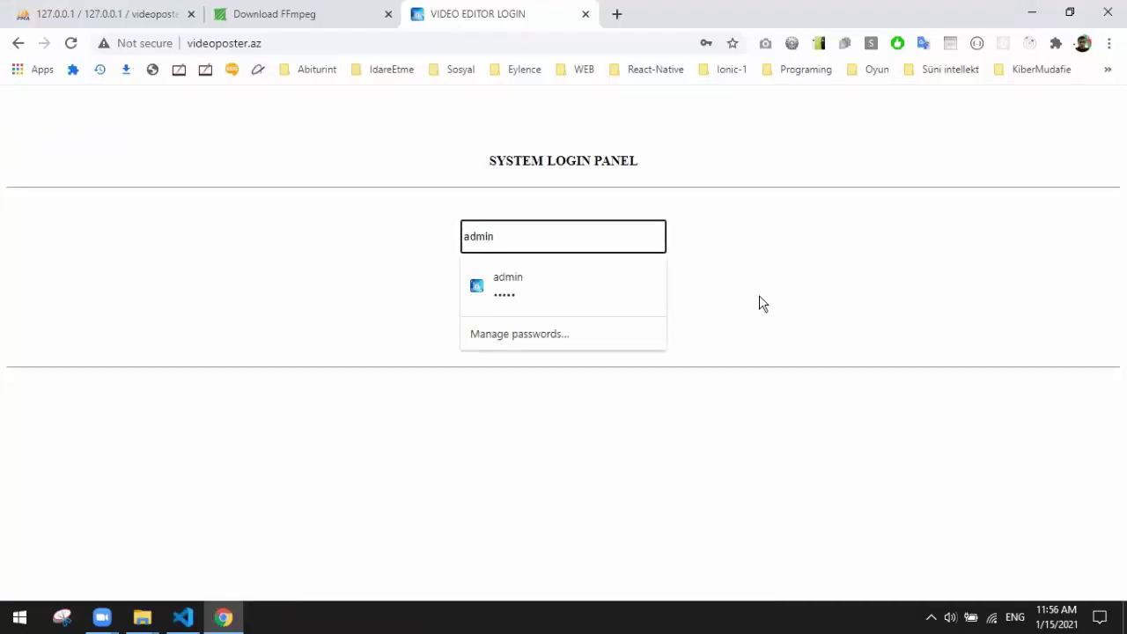
left_click(759, 295)
left_click(546, 287)
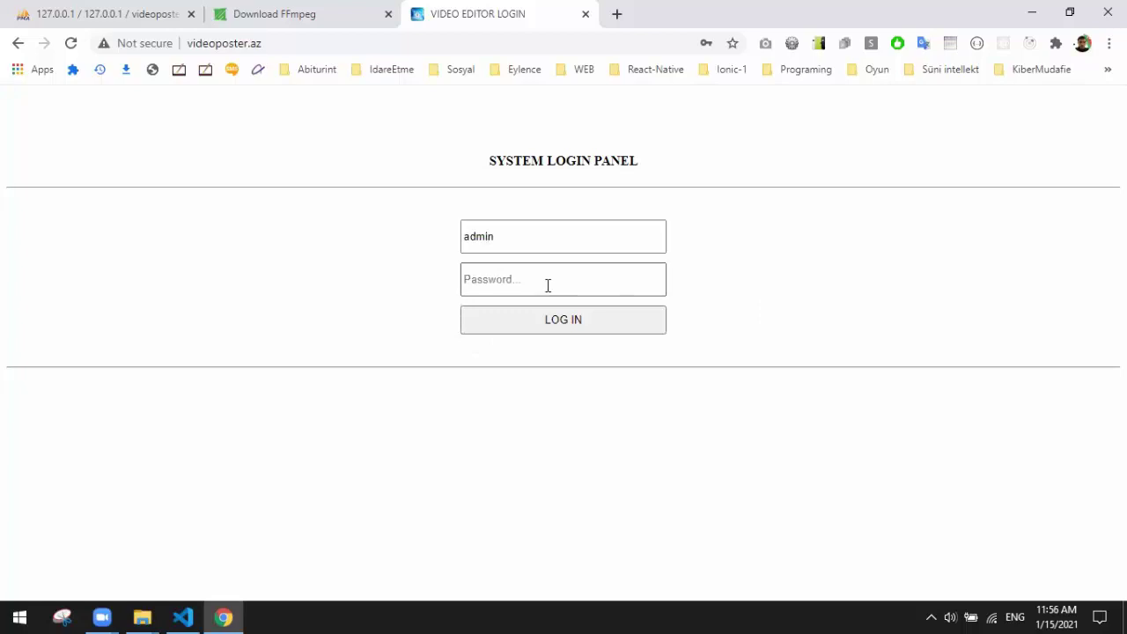
type("a")
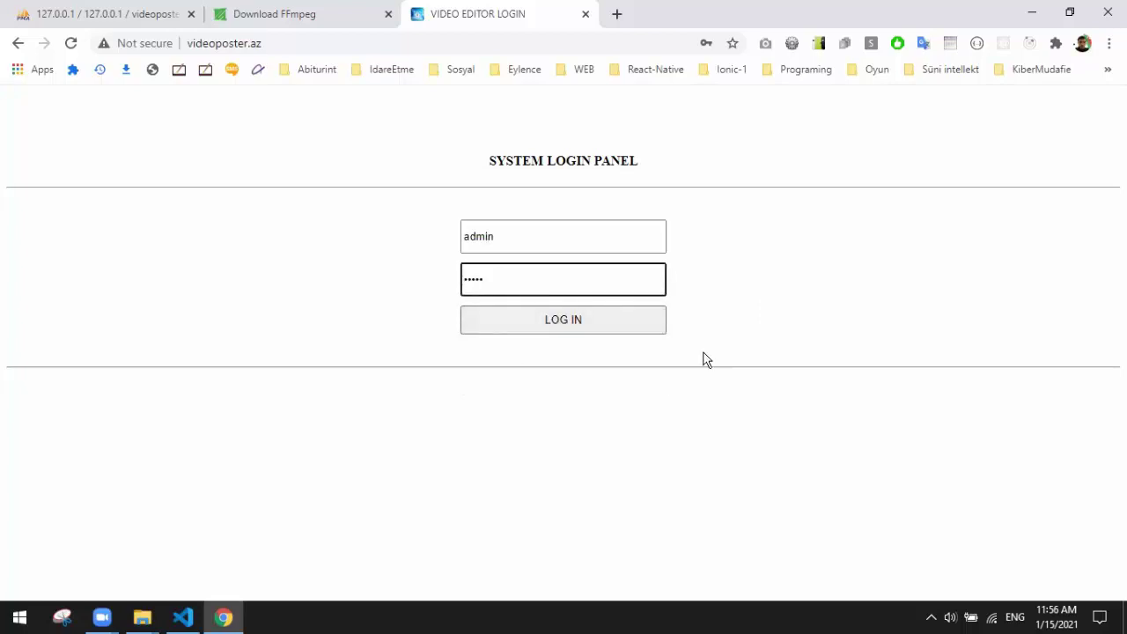
left_click(614, 331)
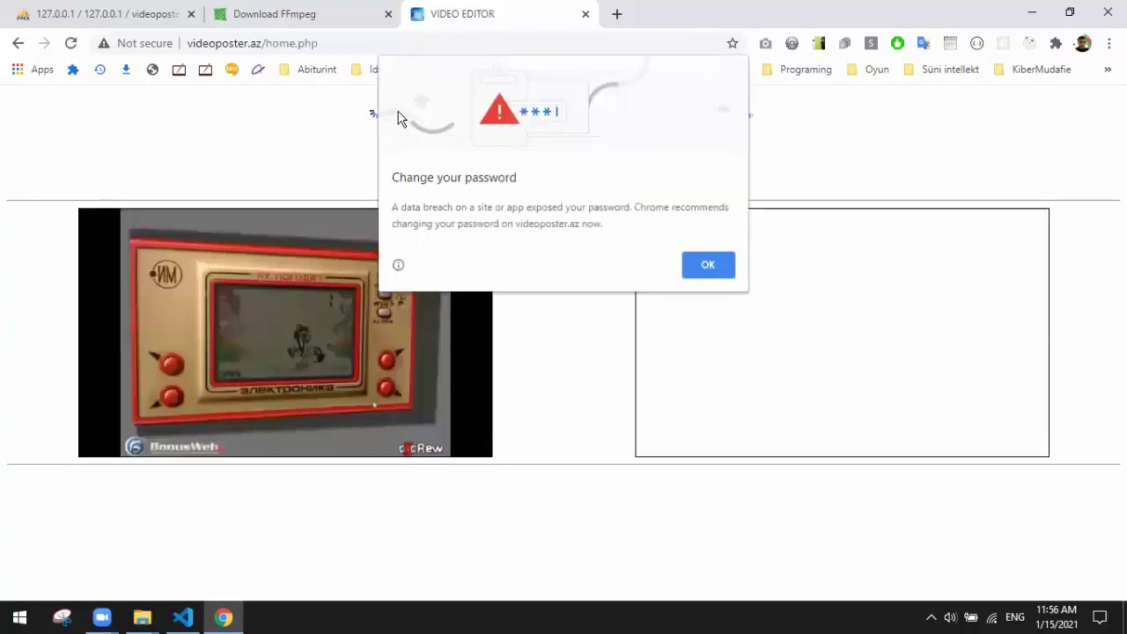
Step: Dismiss Chrome's change-password warning, wait for 'processed video count: 3', then return to phpMyAdmin
left_click(704, 263)
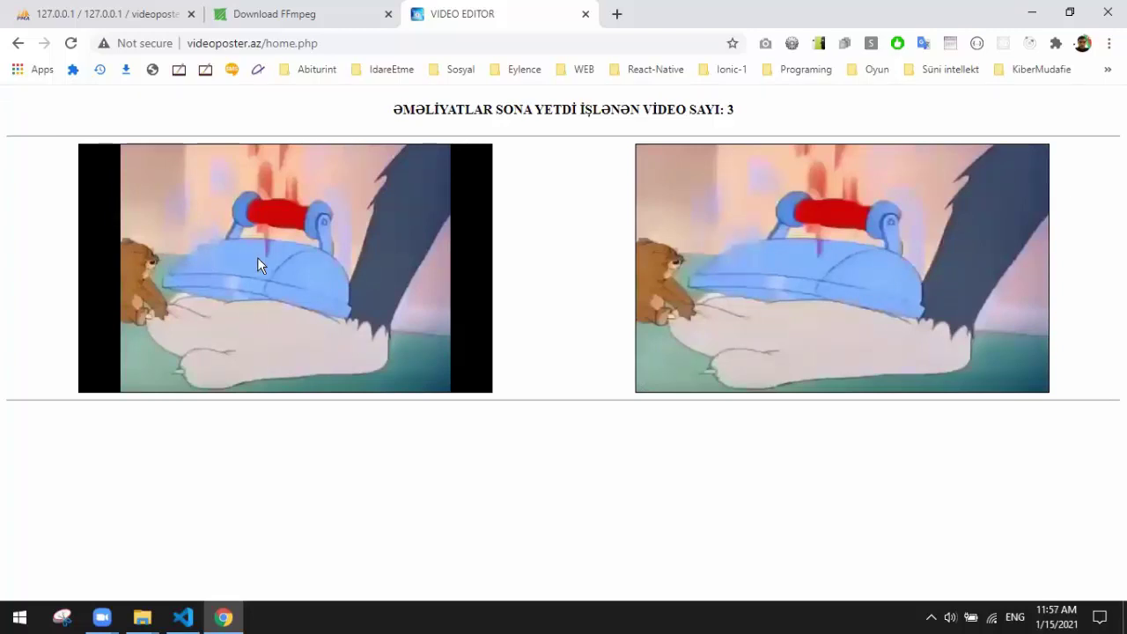
left_click(88, 15)
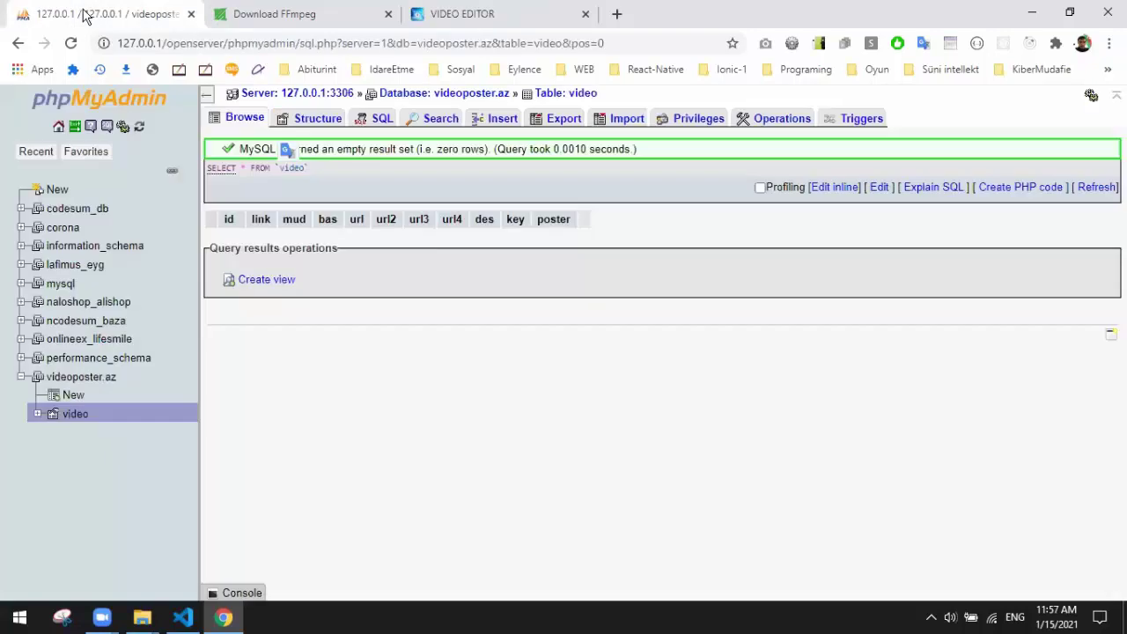
Step: Reload phpMyAdmin to list three video rows with their image/*.jpeg poster paths
left_click(70, 44)
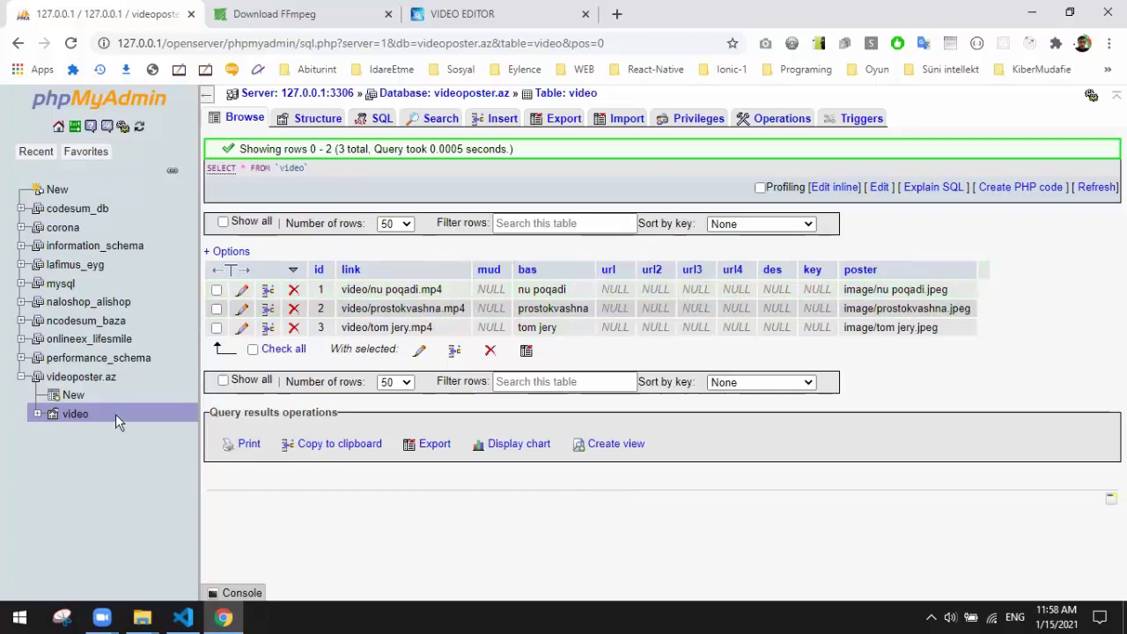
mouse_move(142, 617)
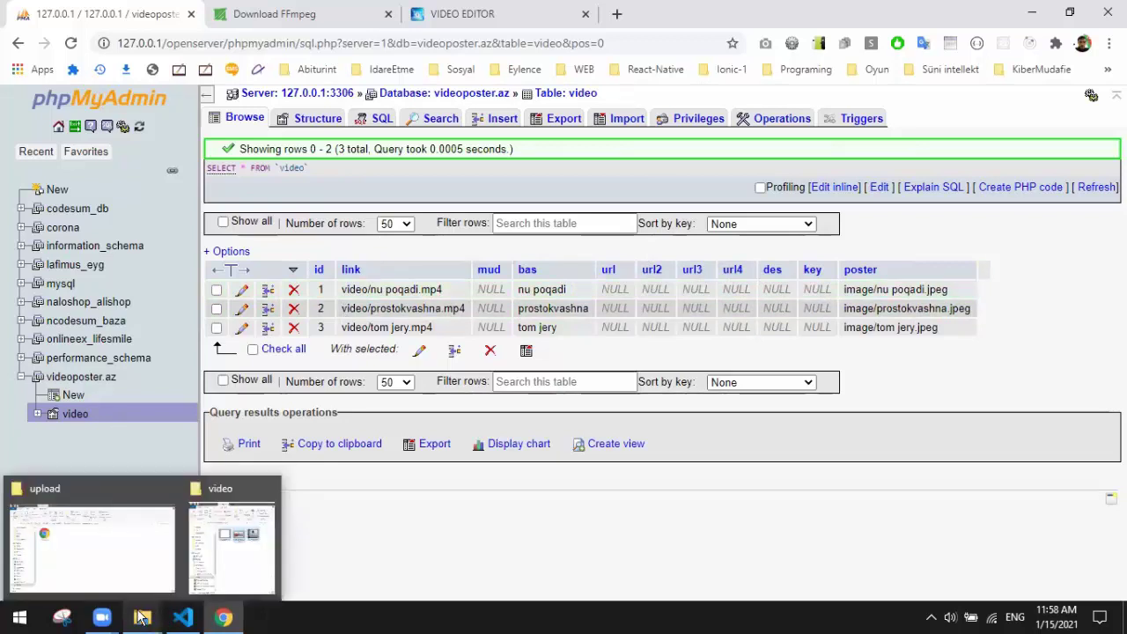
Step: Inspect the project's video and image folders, checking the three generated poster images
left_click(97, 552)
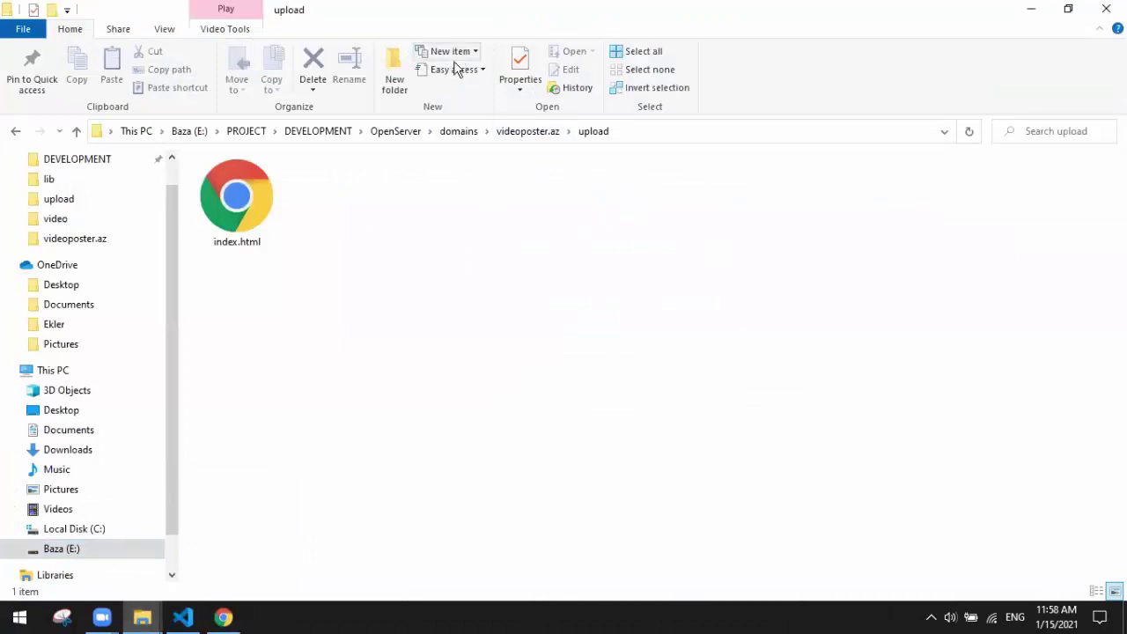
left_click(528, 133)
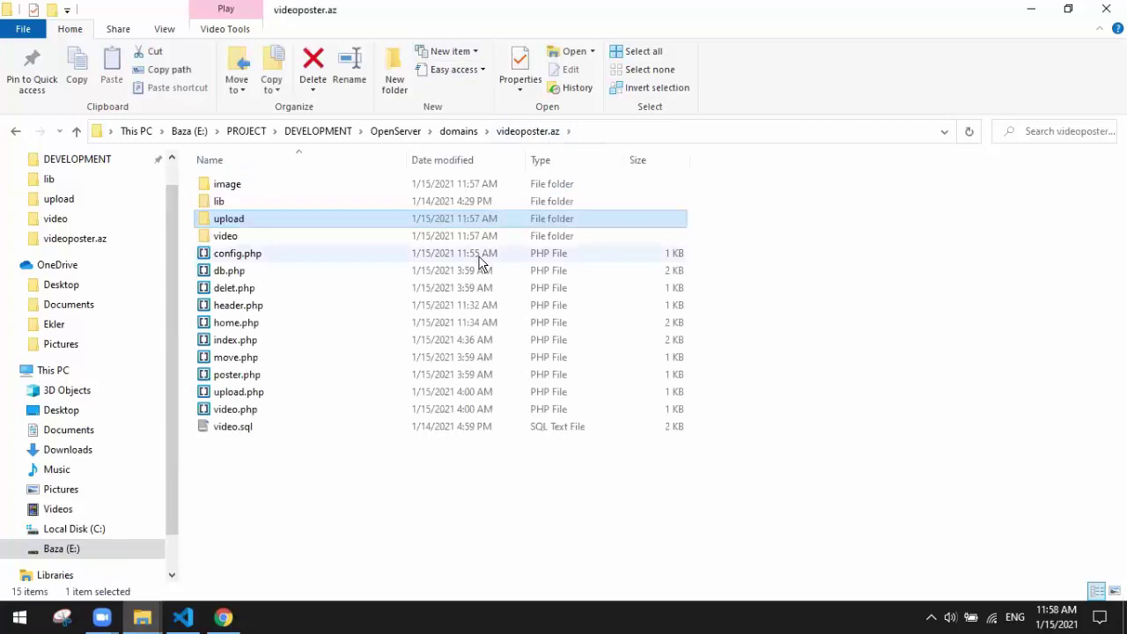
double_click(287, 235)
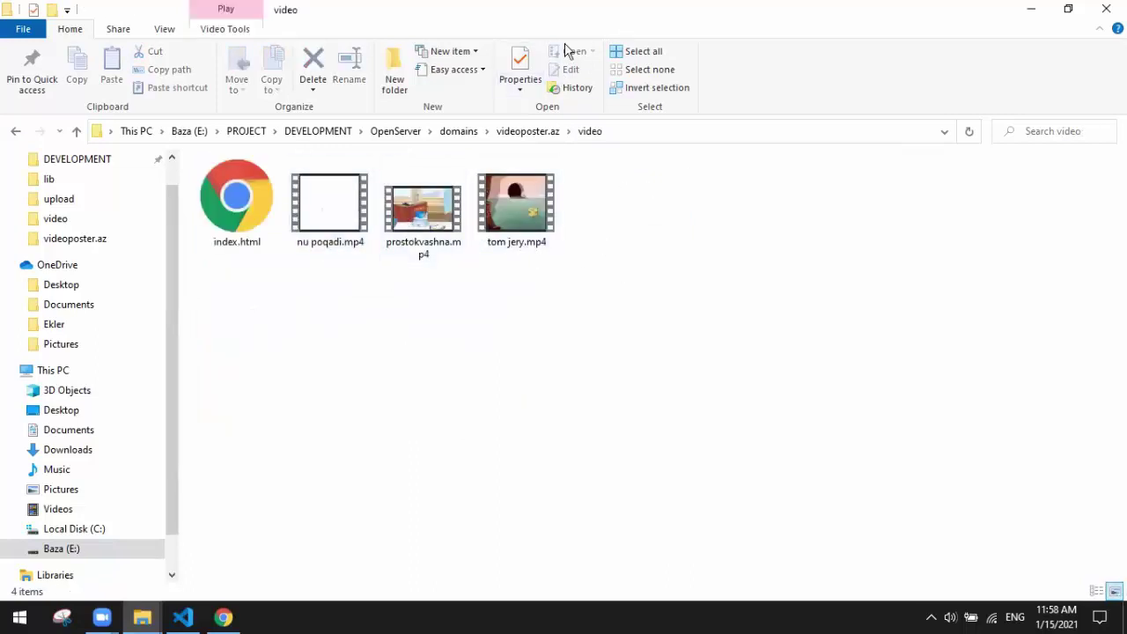
left_click(526, 132)
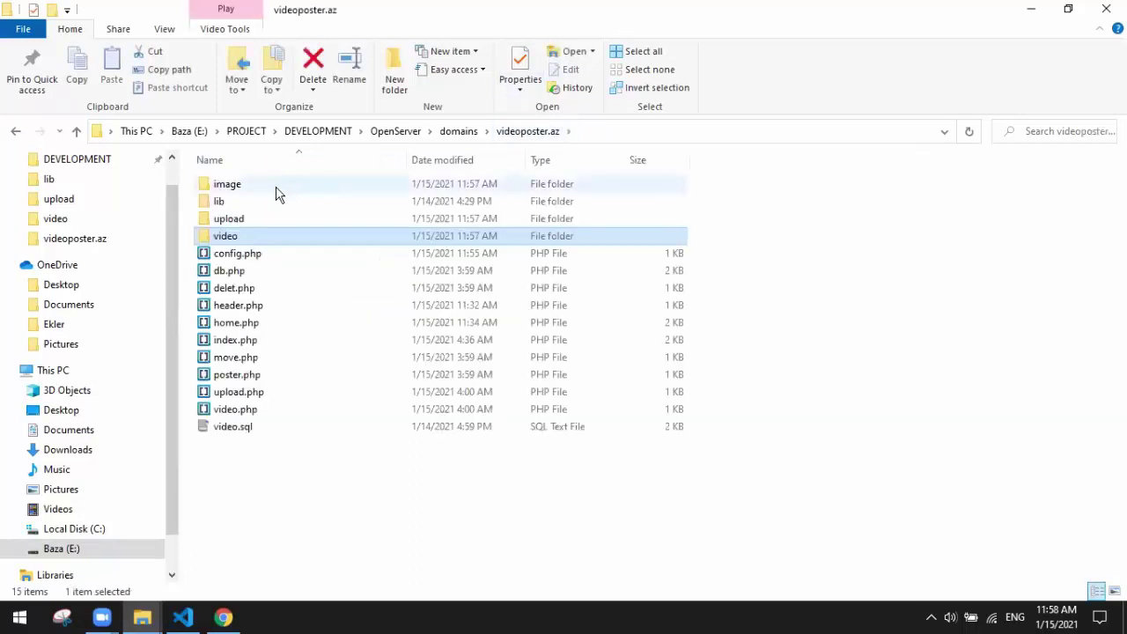
double_click(276, 194)
left_click_drag(631, 230, 361, 220)
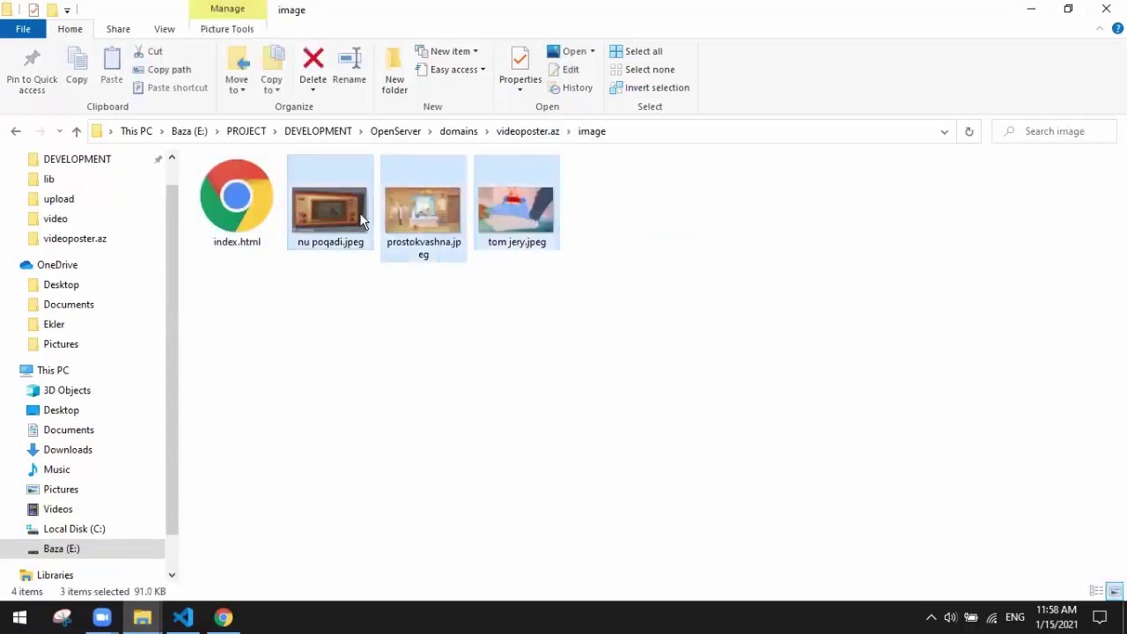
left_click(493, 457)
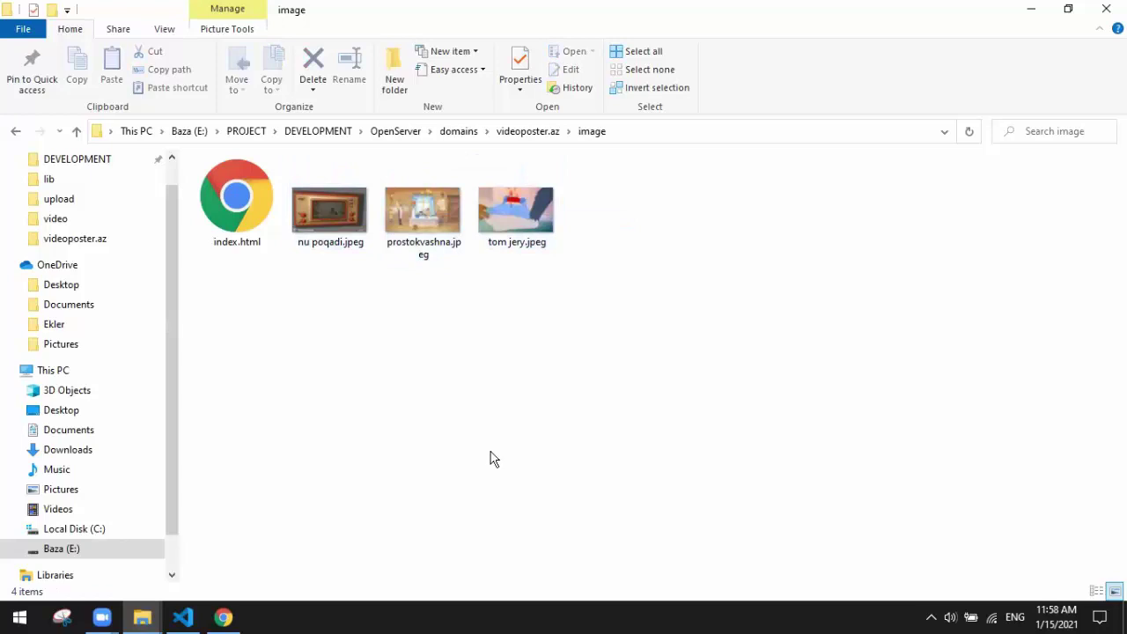
left_click(528, 131)
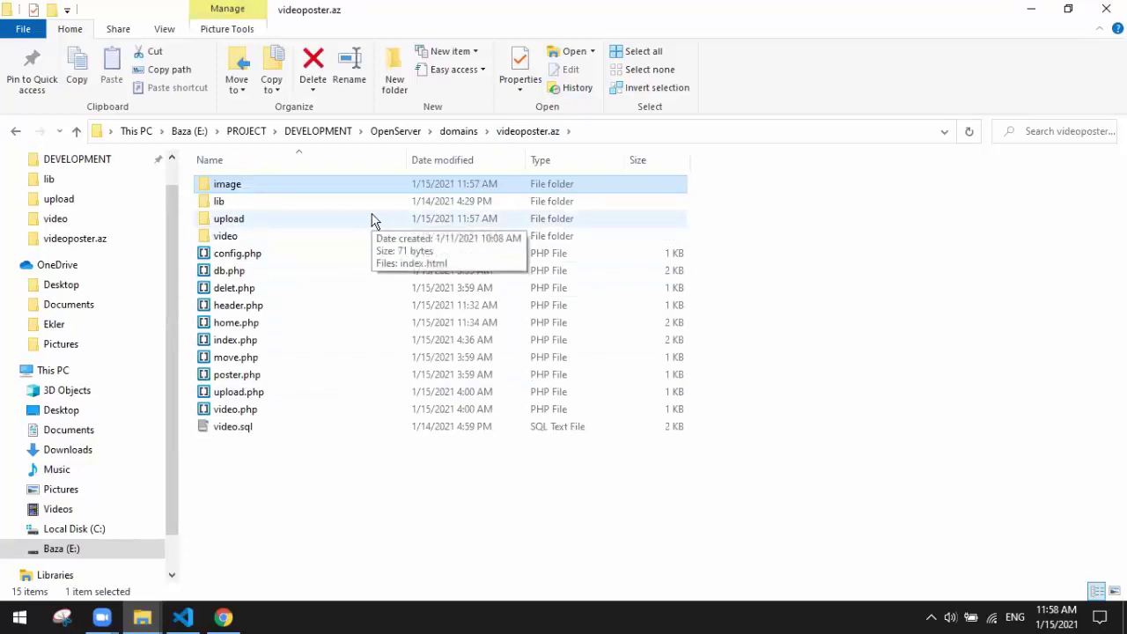
left_click(322, 540)
Step: Copy the three mp4 videos from the video folder into the upload folder
double_click(237, 246)
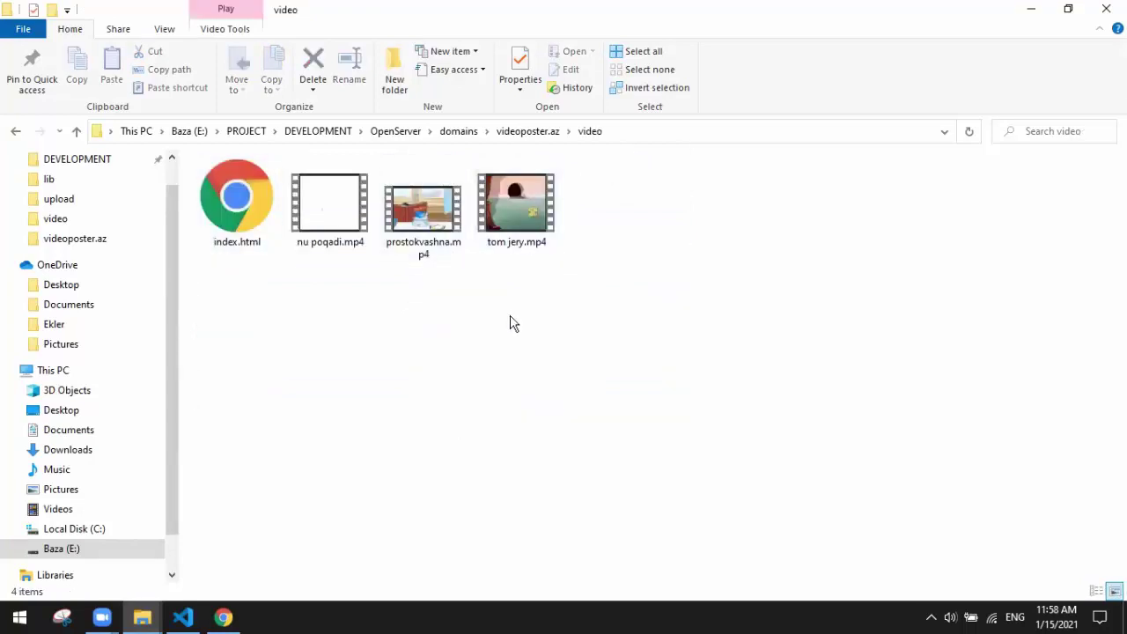
left_click(424, 211)
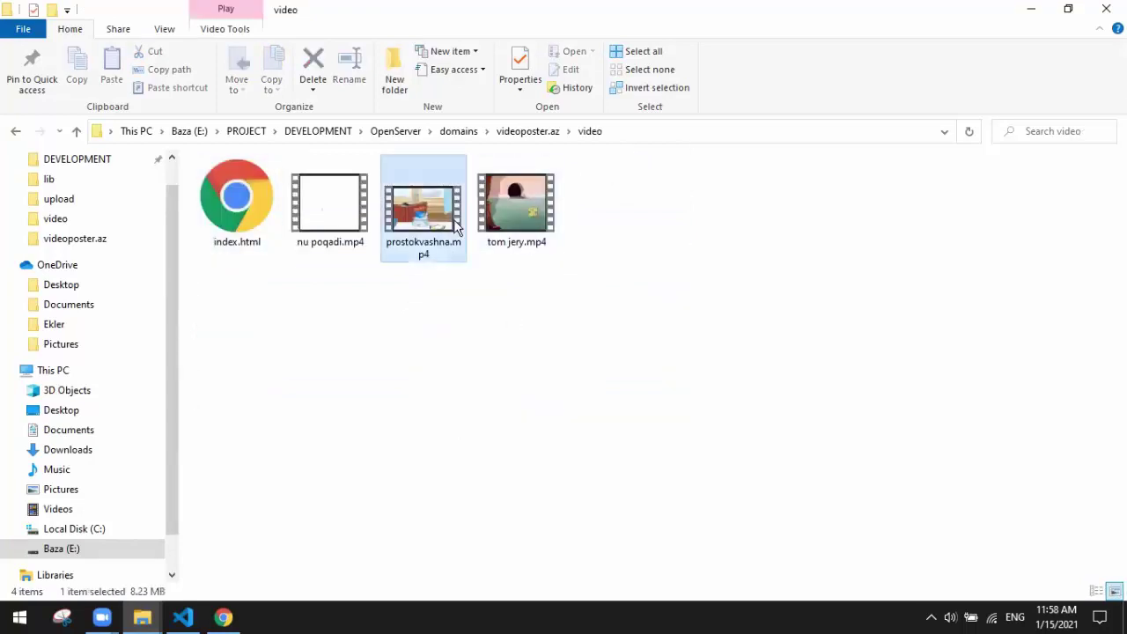
left_click(509, 237, "ctrl")
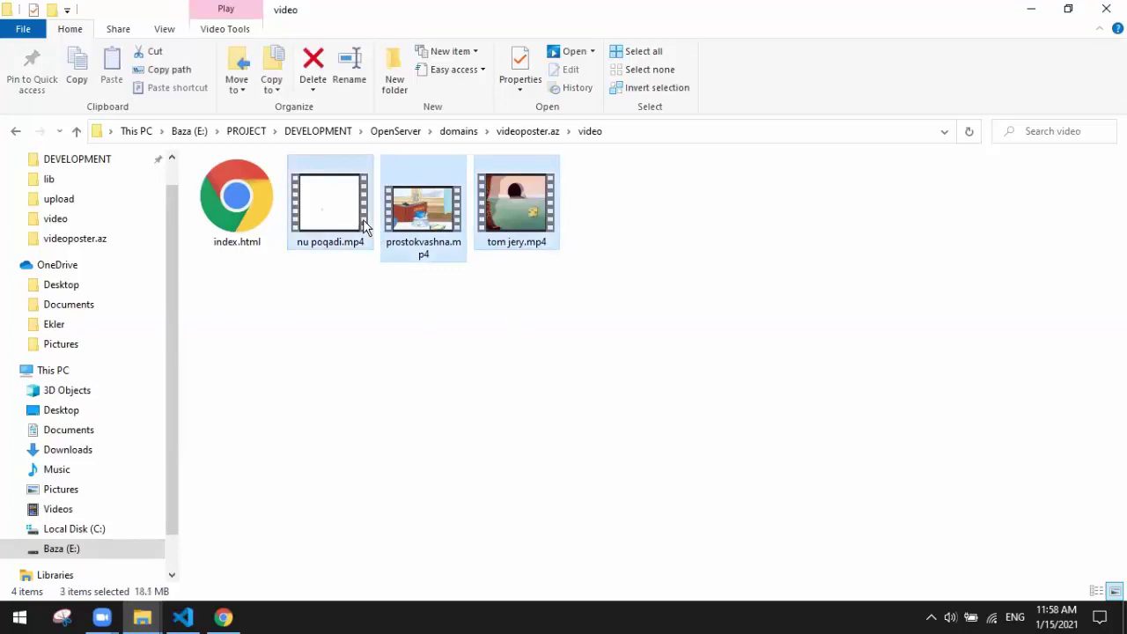
key("ctrl+c")
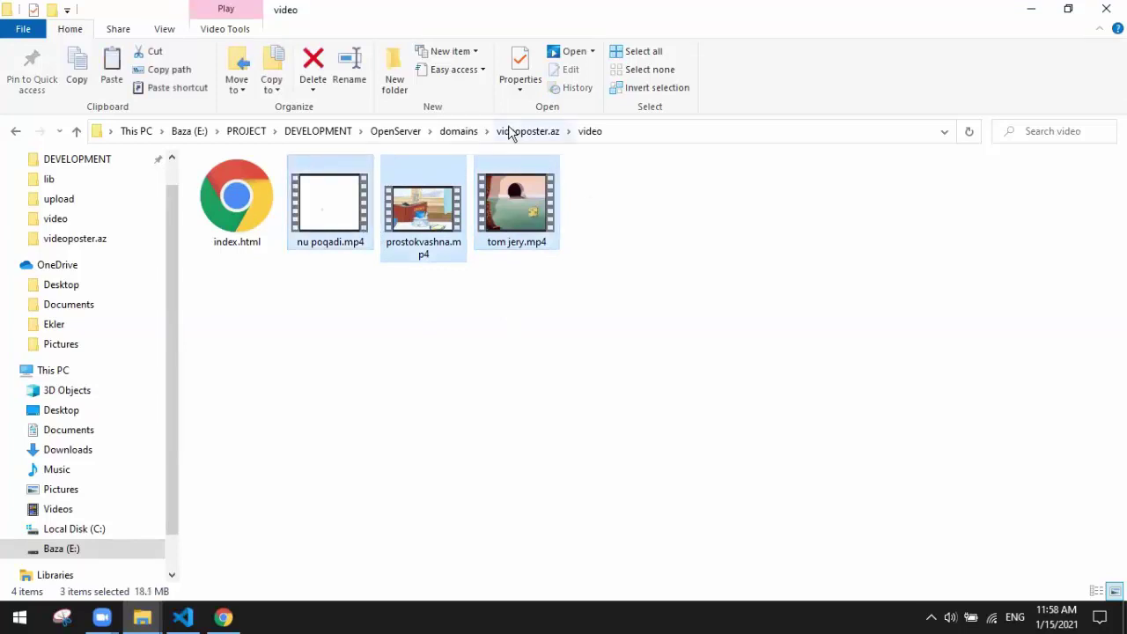
left_click(509, 131)
double_click(256, 214)
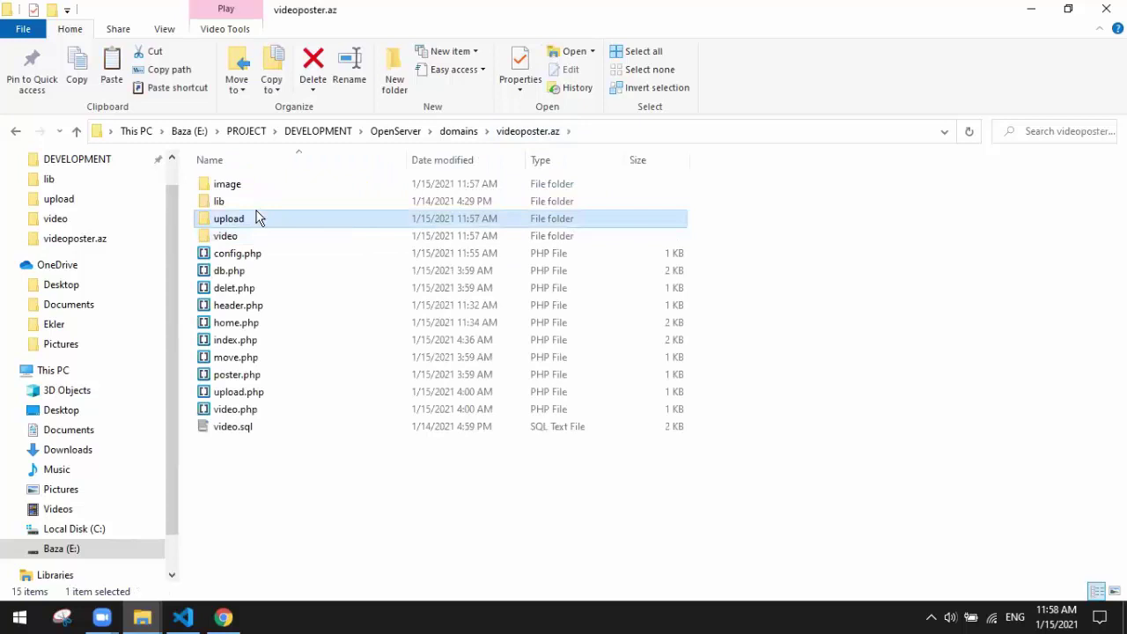
key("ctrl+v")
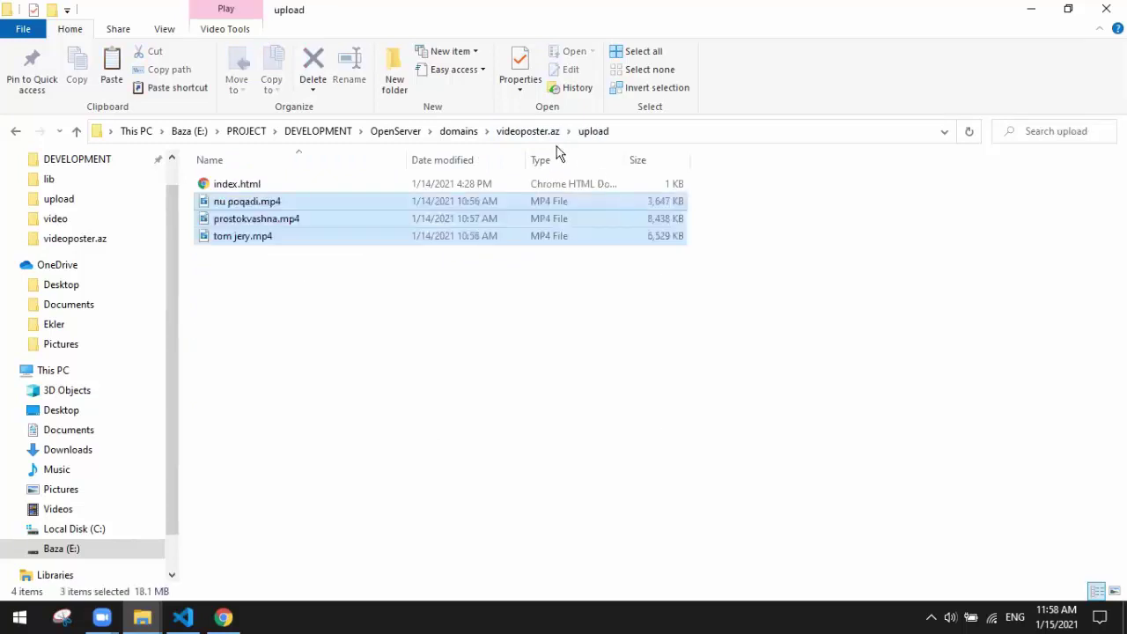
Step: Confirm the video folder still holds the same three mp4 files
left_click(529, 132)
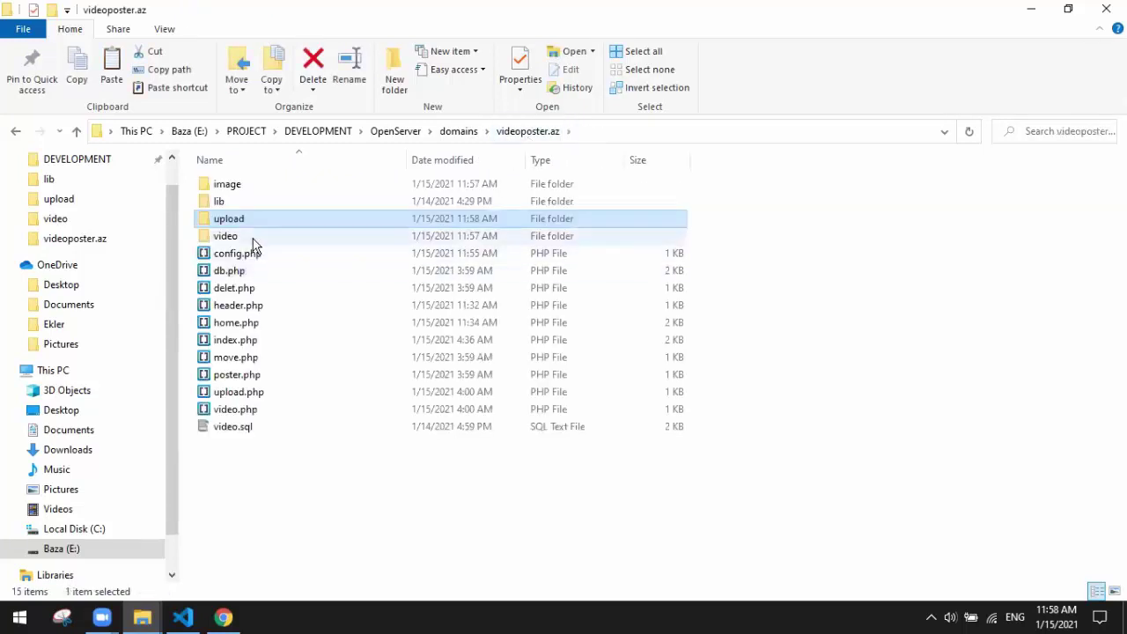
double_click(251, 238)
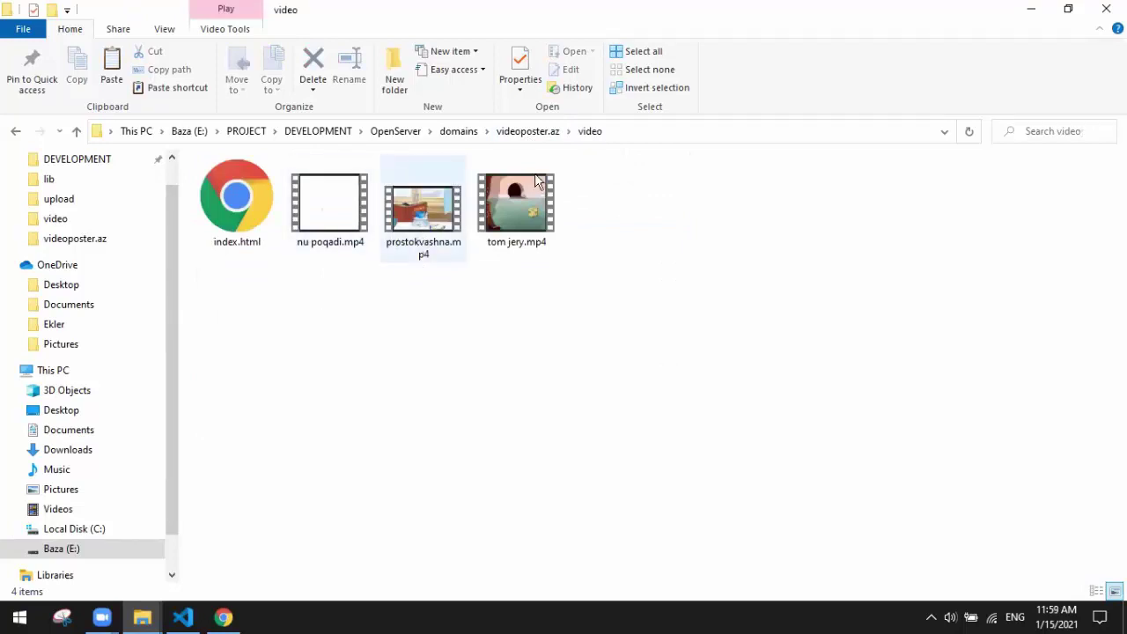
left_click(519, 131)
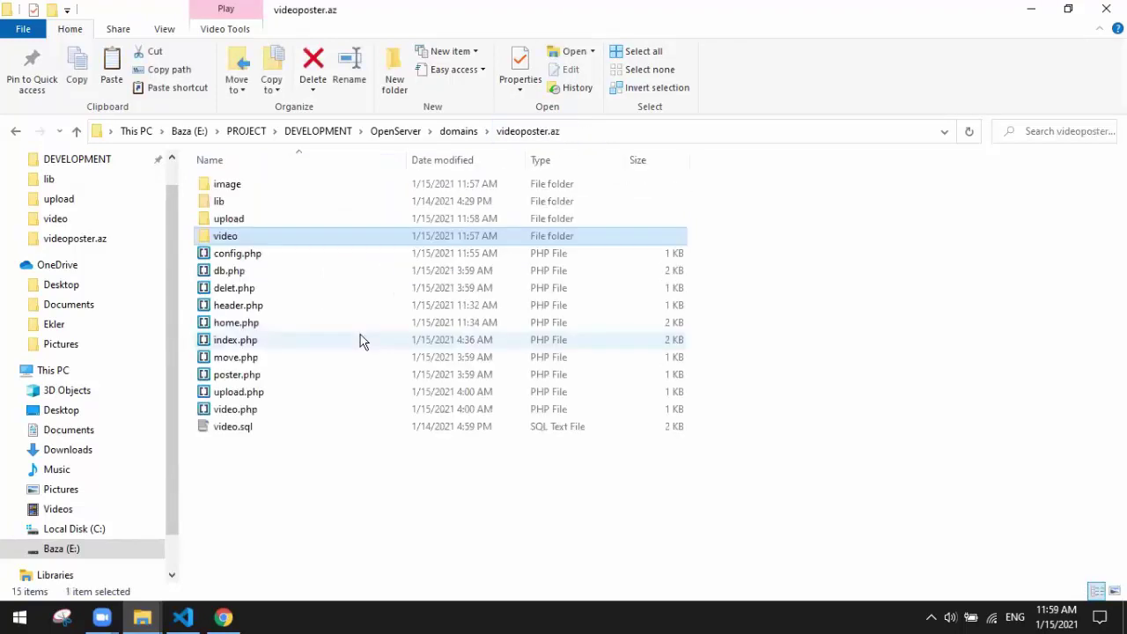
left_click(223, 618)
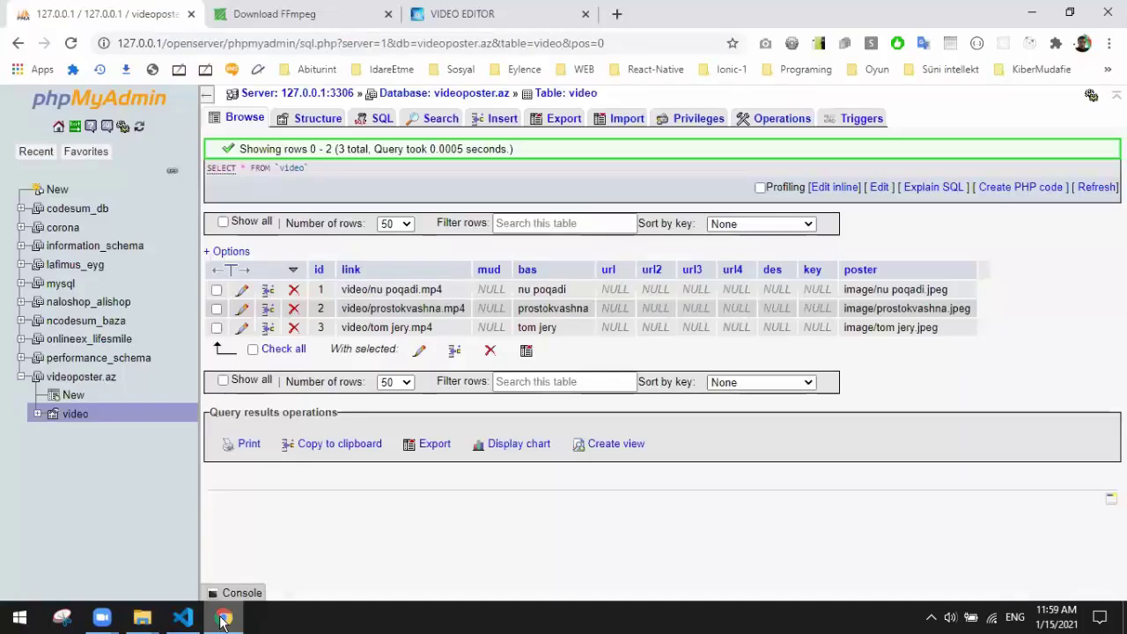
Step: Reload the VIDEO EDITOR page so nu poqadi, prostokvashna and tom jery appear as repeated videos
left_click(484, 16)
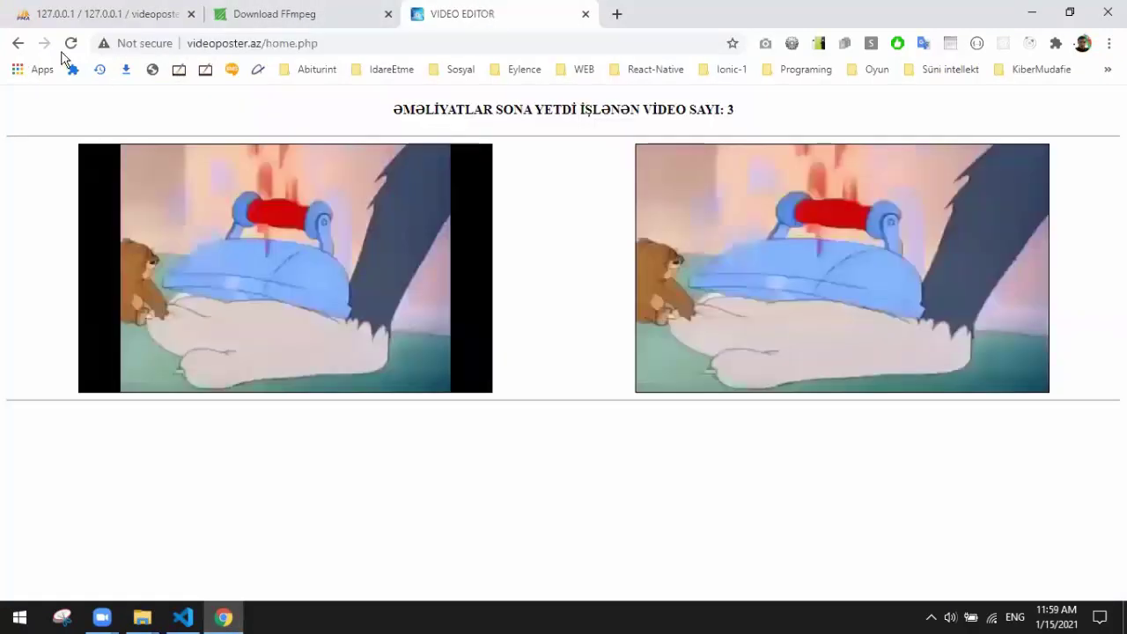
left_click(71, 43)
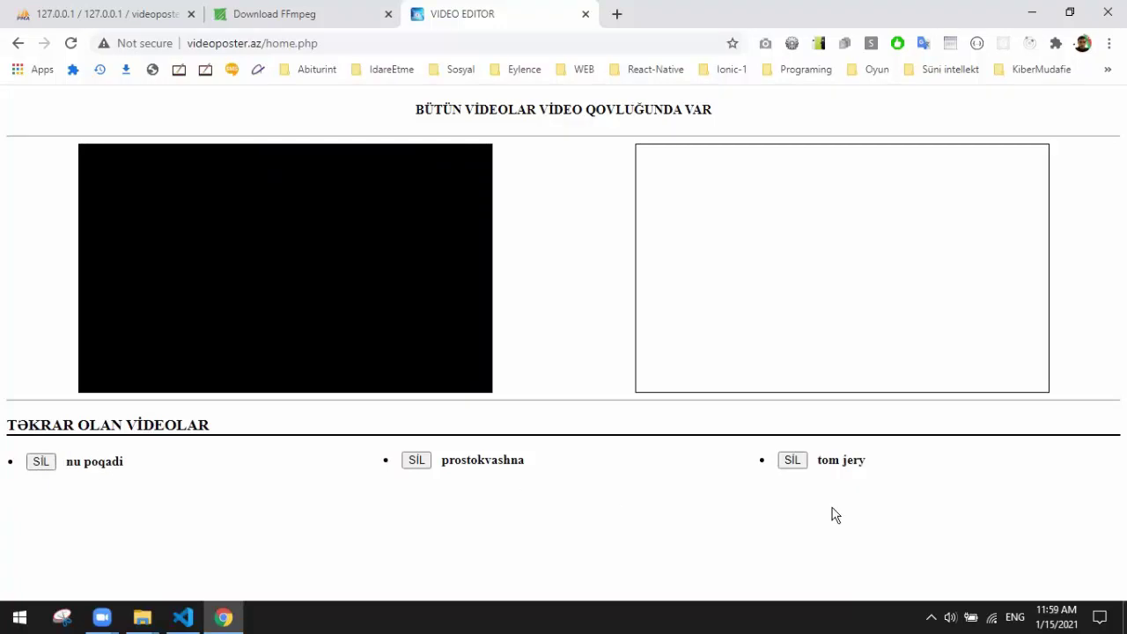
left_click(141, 616)
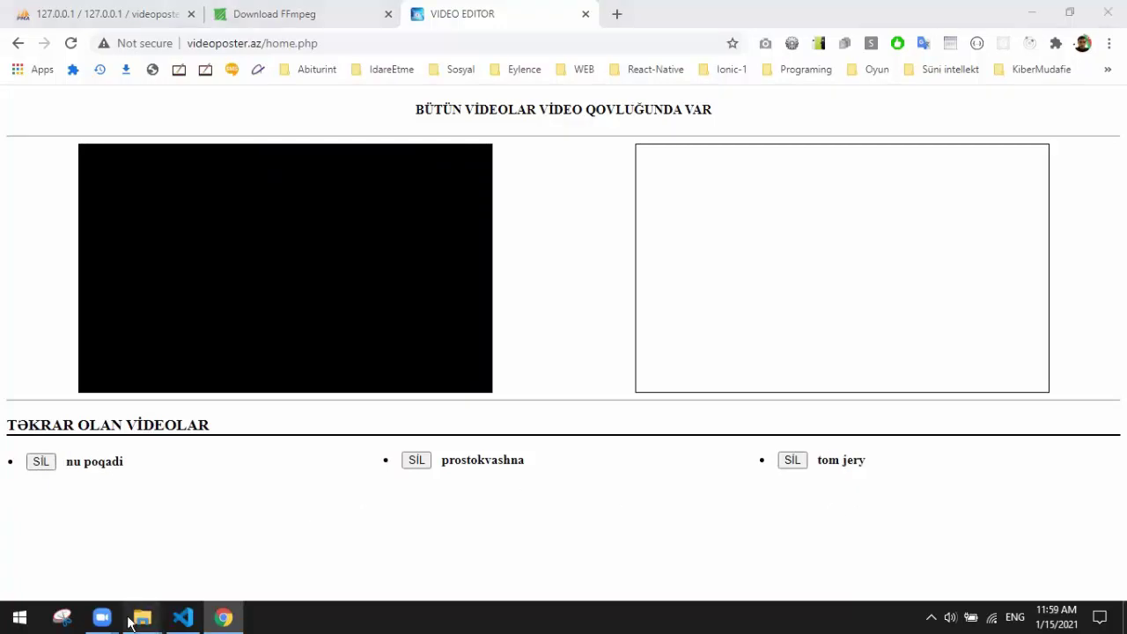
Step: Open the upload folder to verify the three mp4 duplicates, then minimize Explorer
left_click(122, 572)
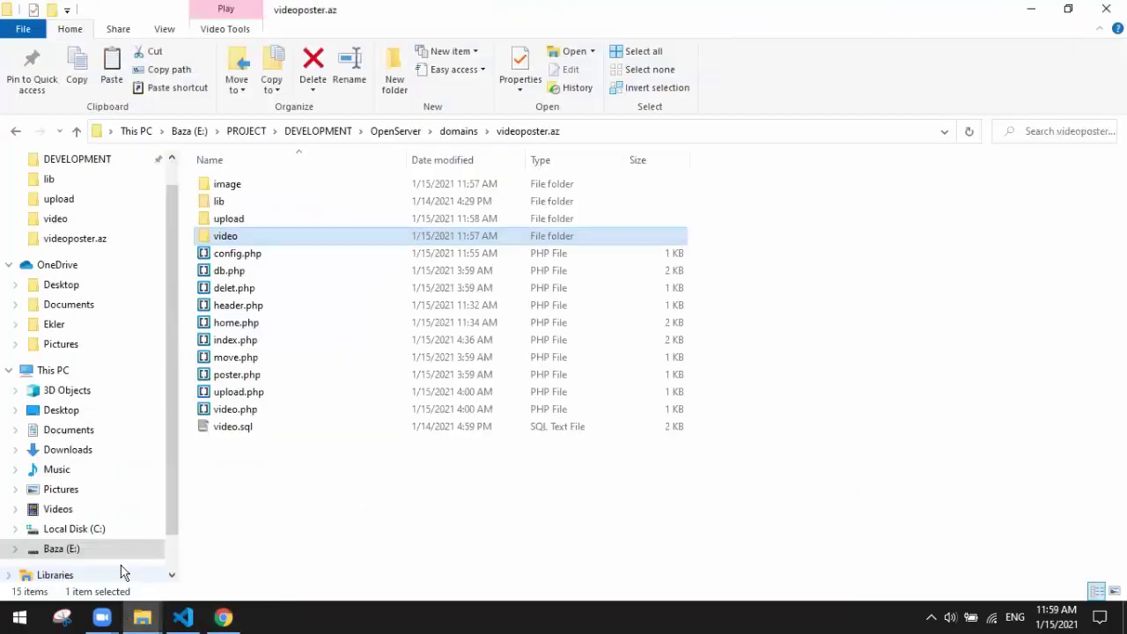
left_click(257, 222)
double_click(257, 227)
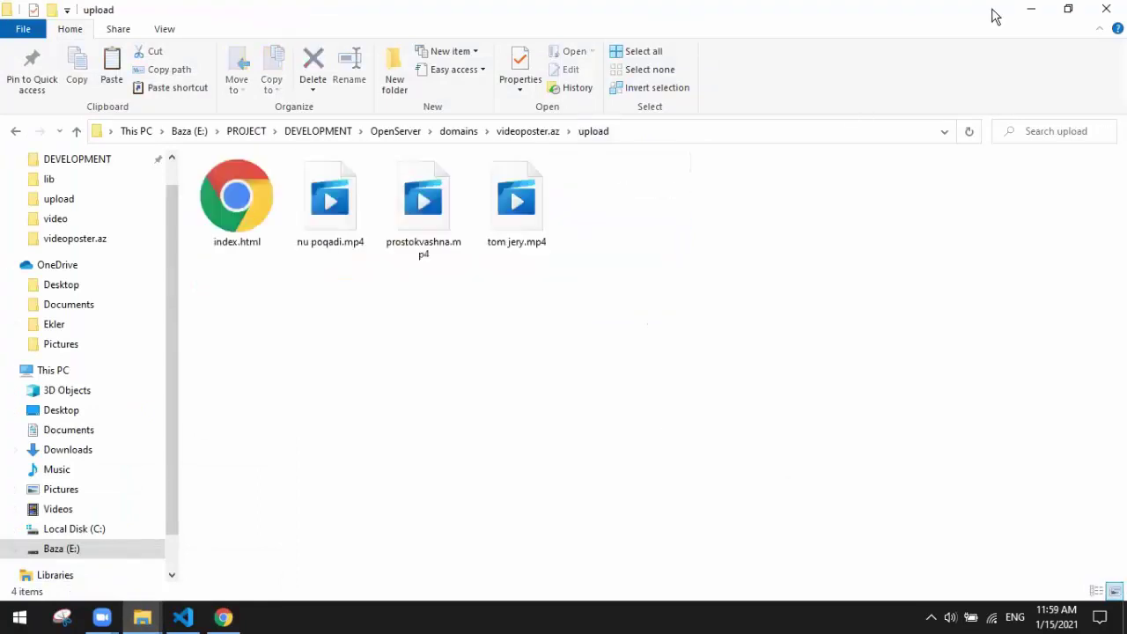
left_click(1028, 10)
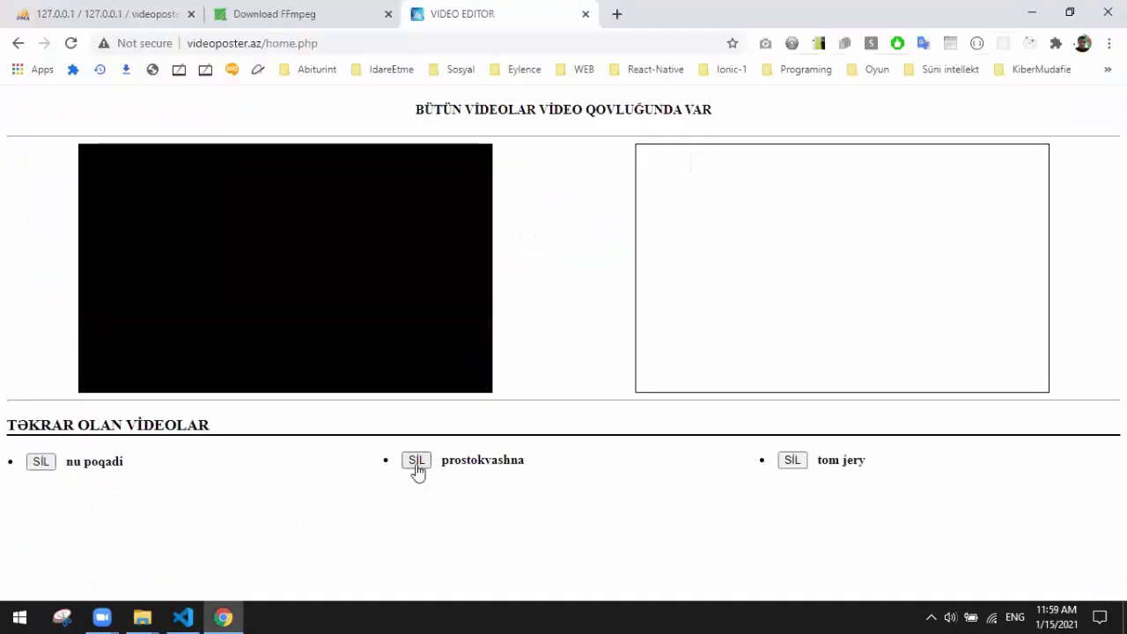
Step: Delete the tom jery, prostokvashna and nu poqadi duplicates, then check the upload folder
left_click(801, 464)
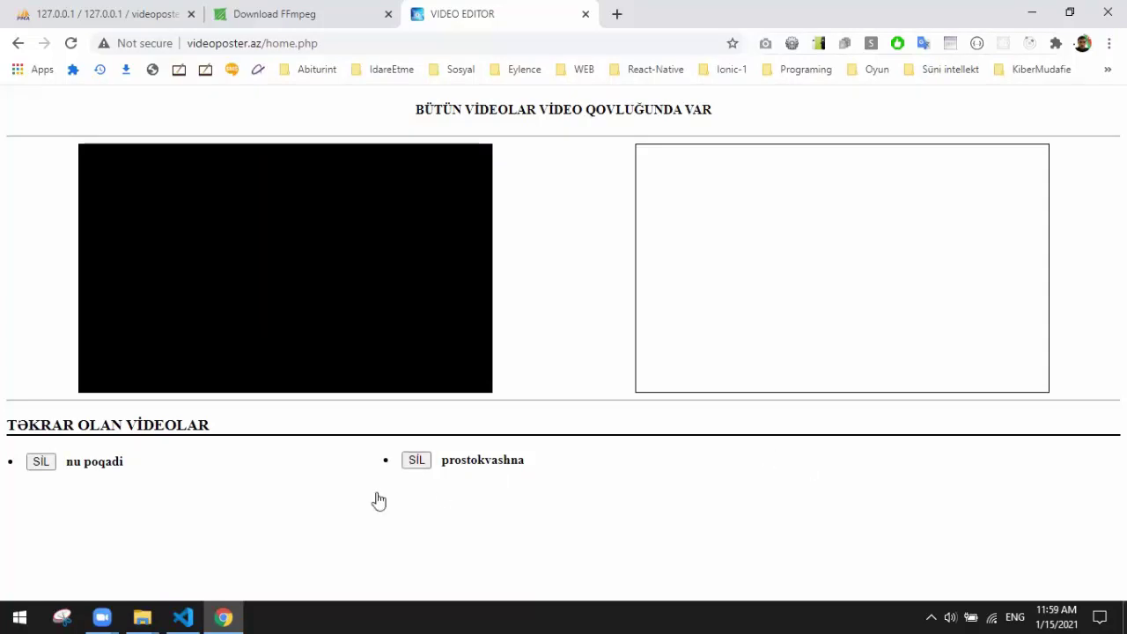
left_click(143, 618)
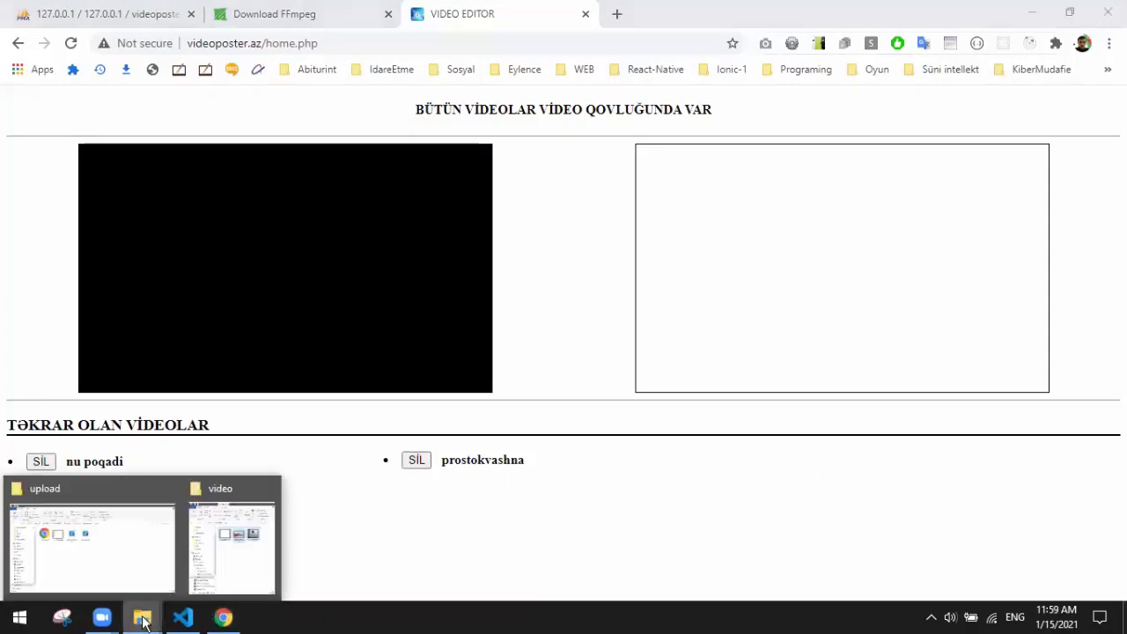
left_click(347, 543)
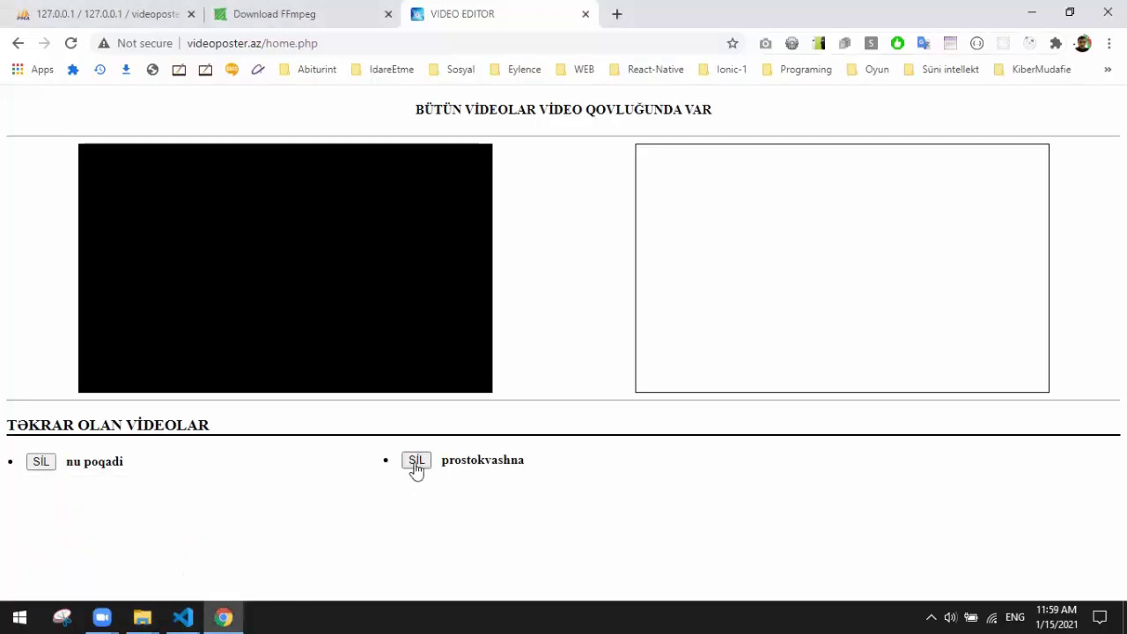
left_click(416, 463)
left_click(416, 462)
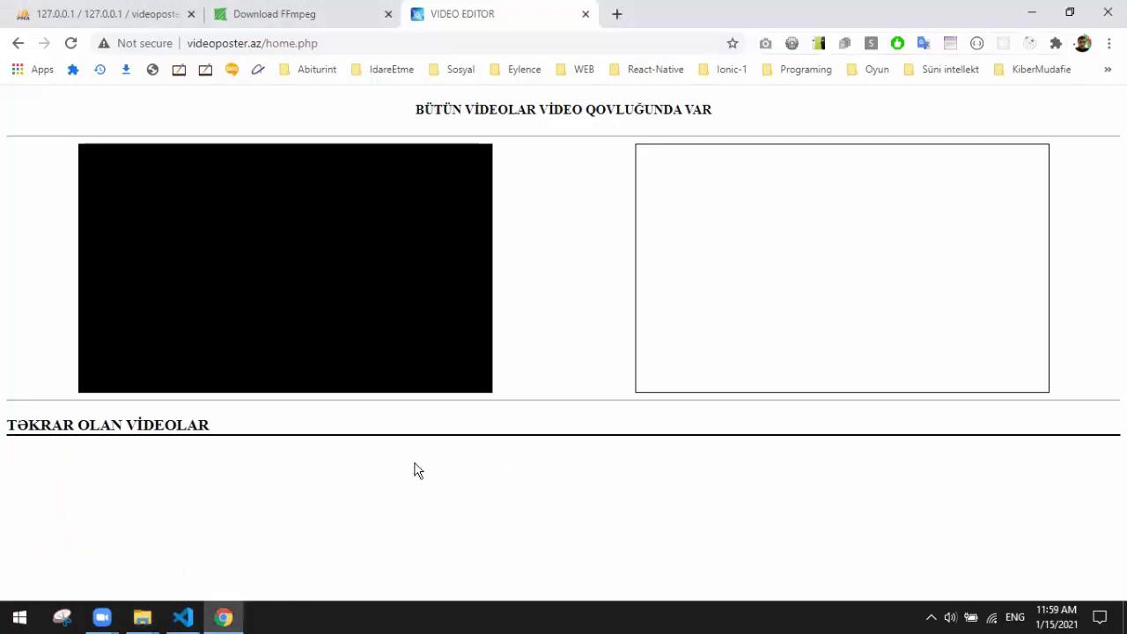
left_click(142, 616)
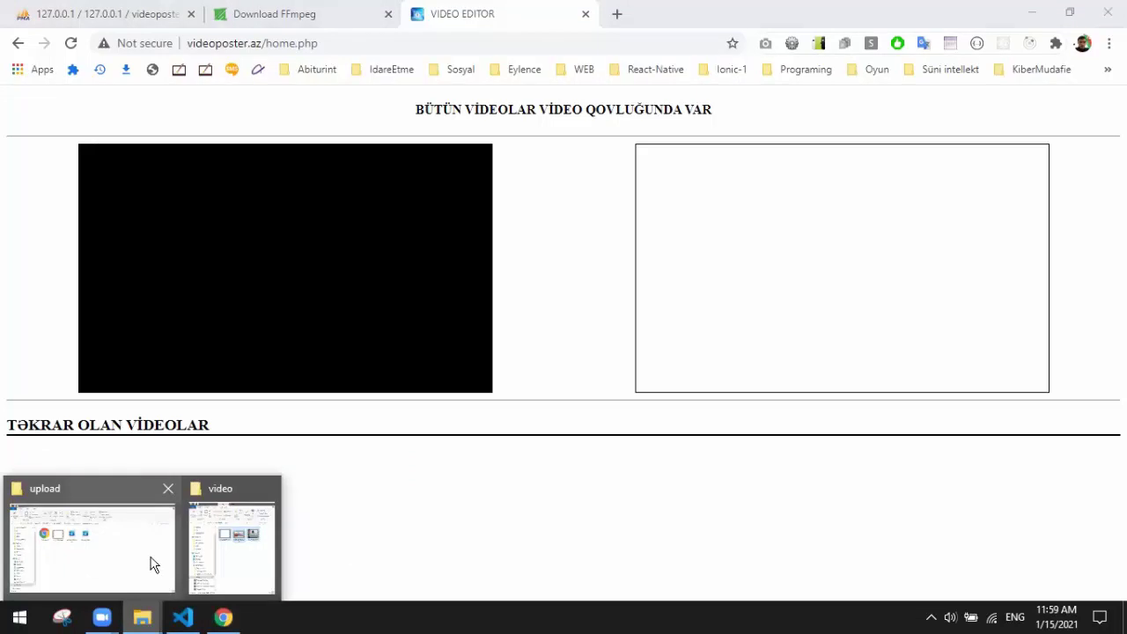
left_click(151, 561)
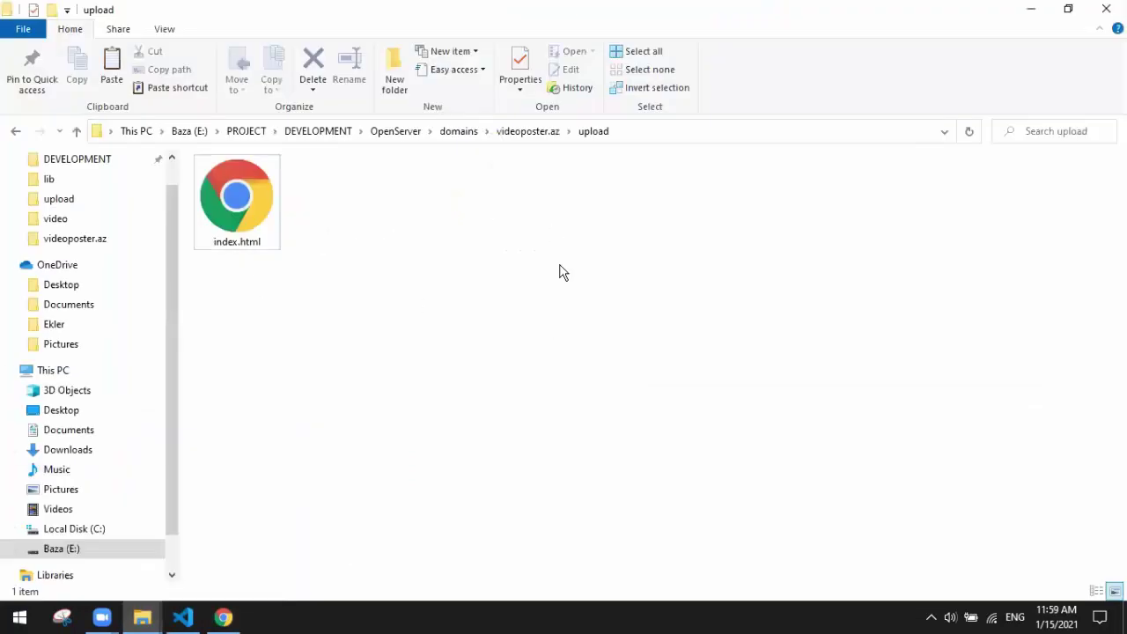
Step: Move all three mp4 files from the video folder into upload
left_click(533, 132)
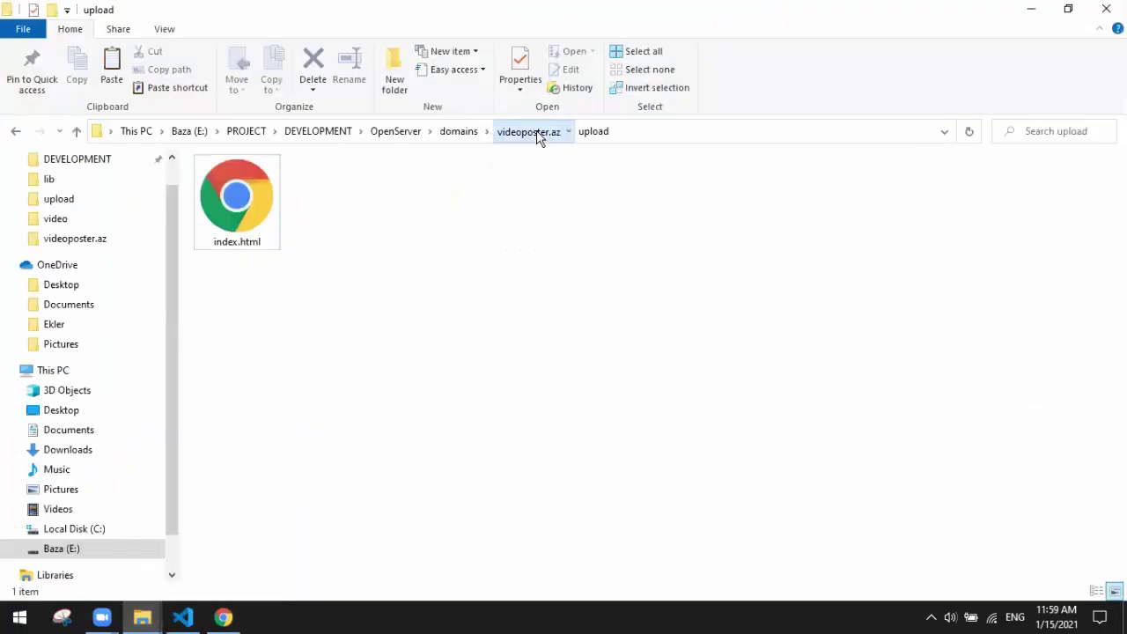
double_click(298, 238)
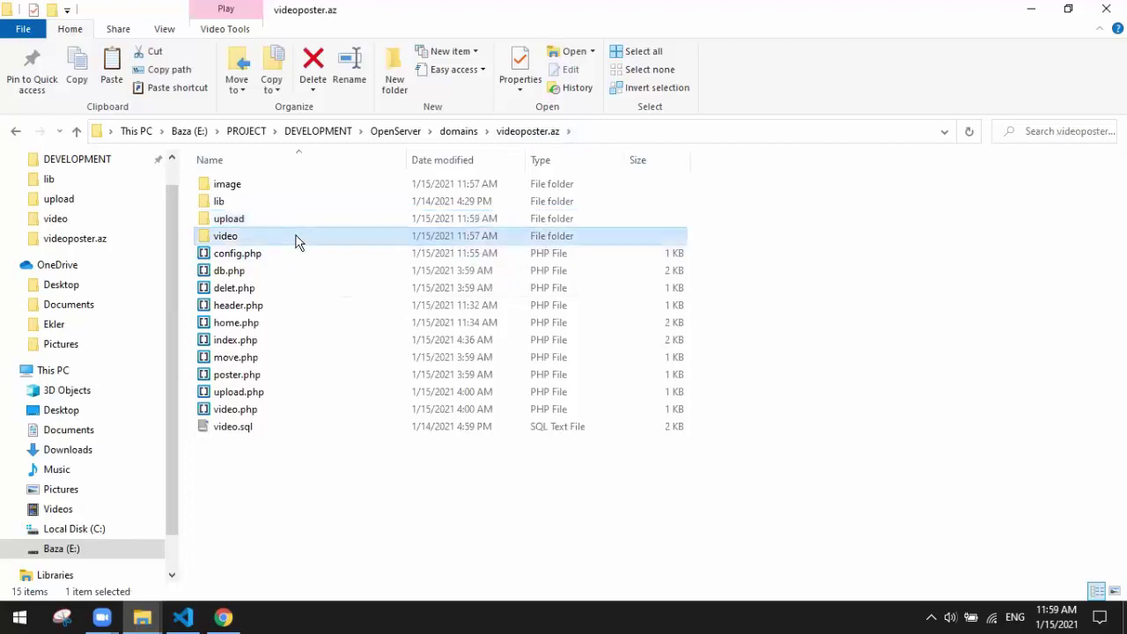
left_click_drag(709, 206, 355, 187)
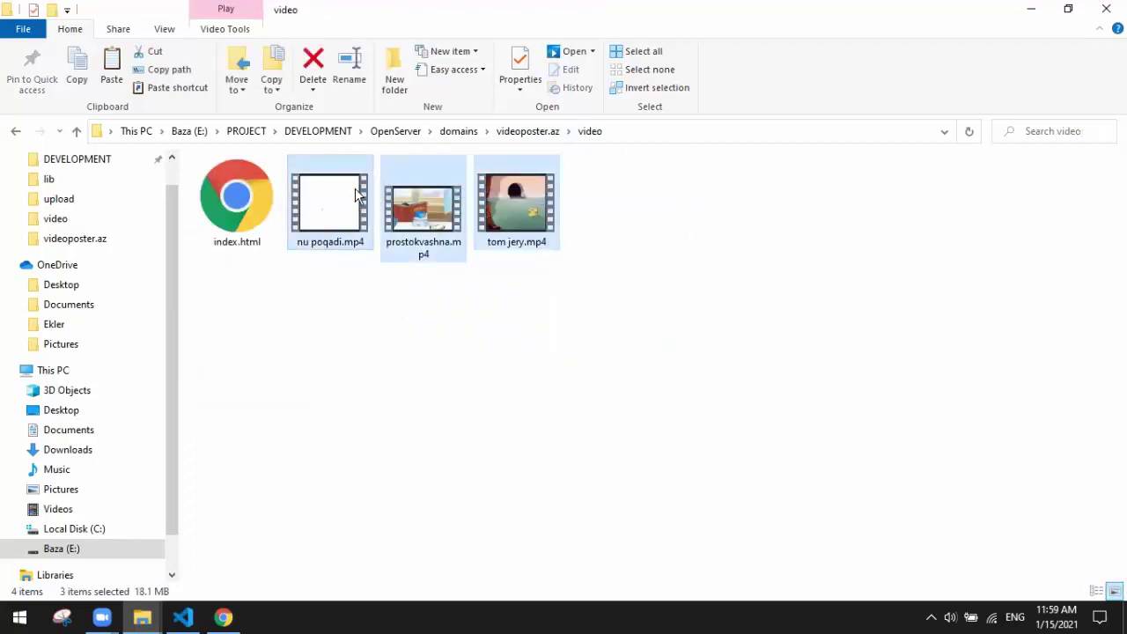
left_click(522, 131)
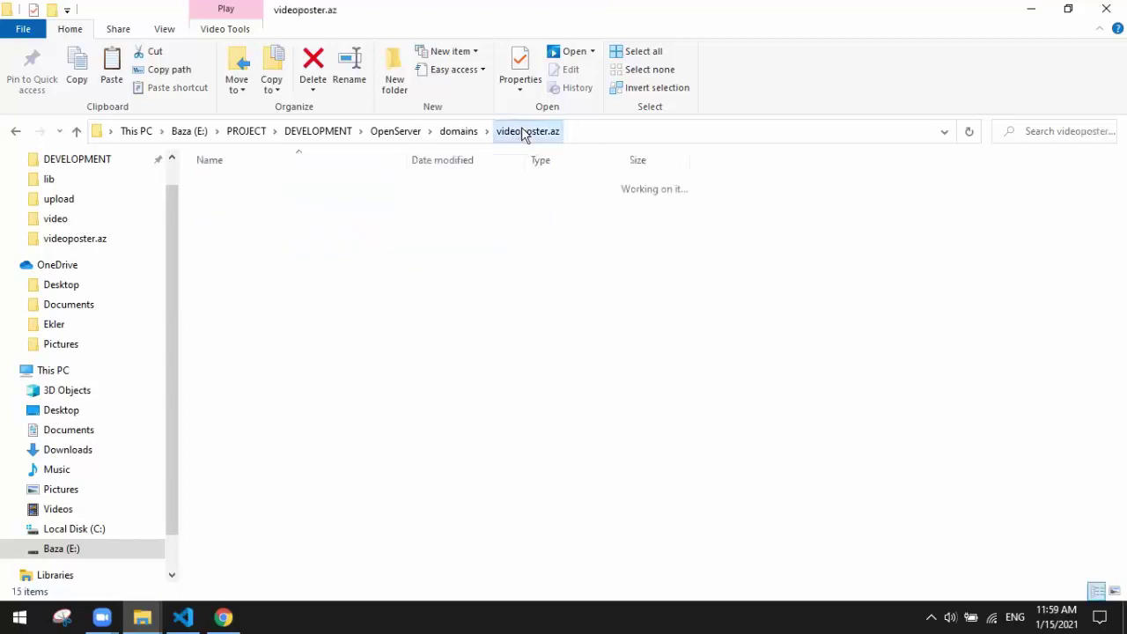
left_click(272, 218)
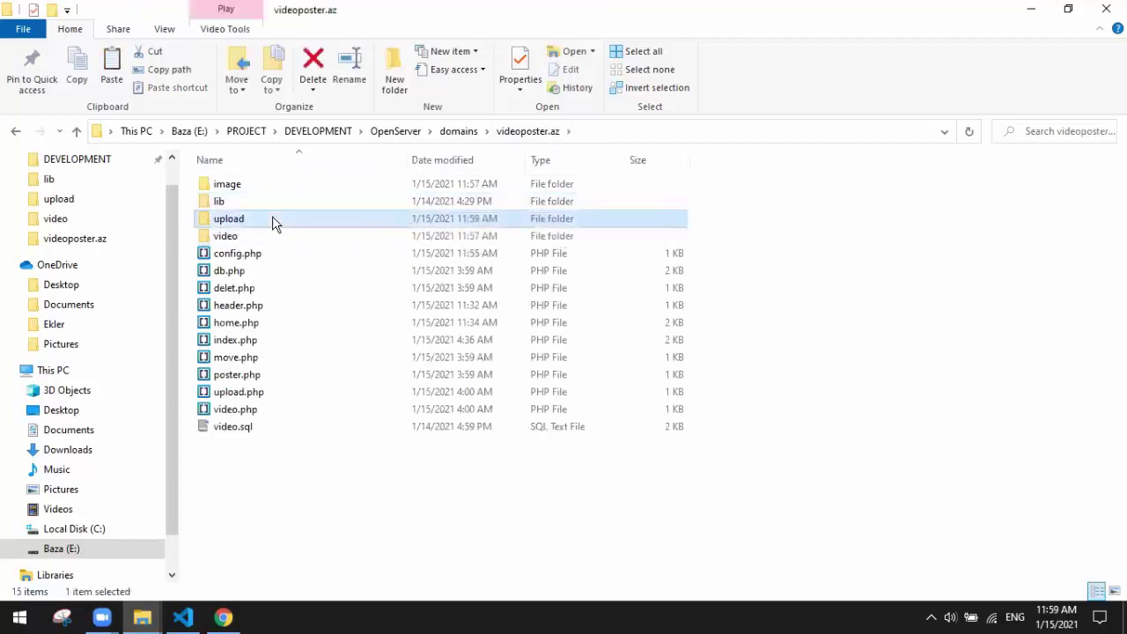
double_click(272, 218)
key("ctrl+v")
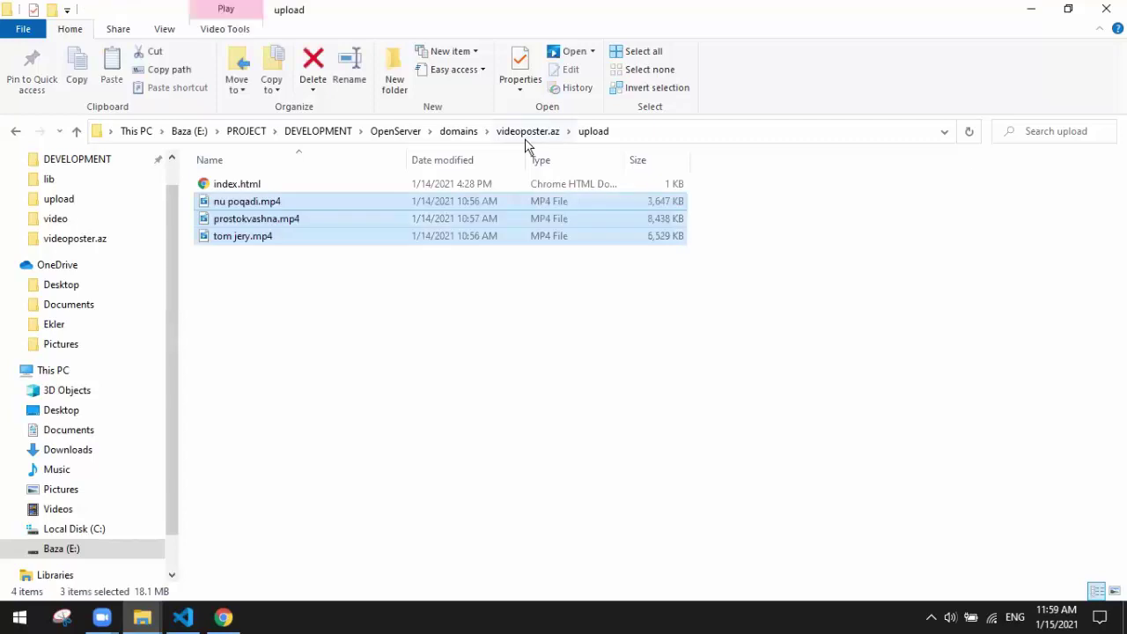
Step: Copy nu poqadi.mp4 and prostokvashna.mp4 from upload back into the video folder
left_click(357, 218)
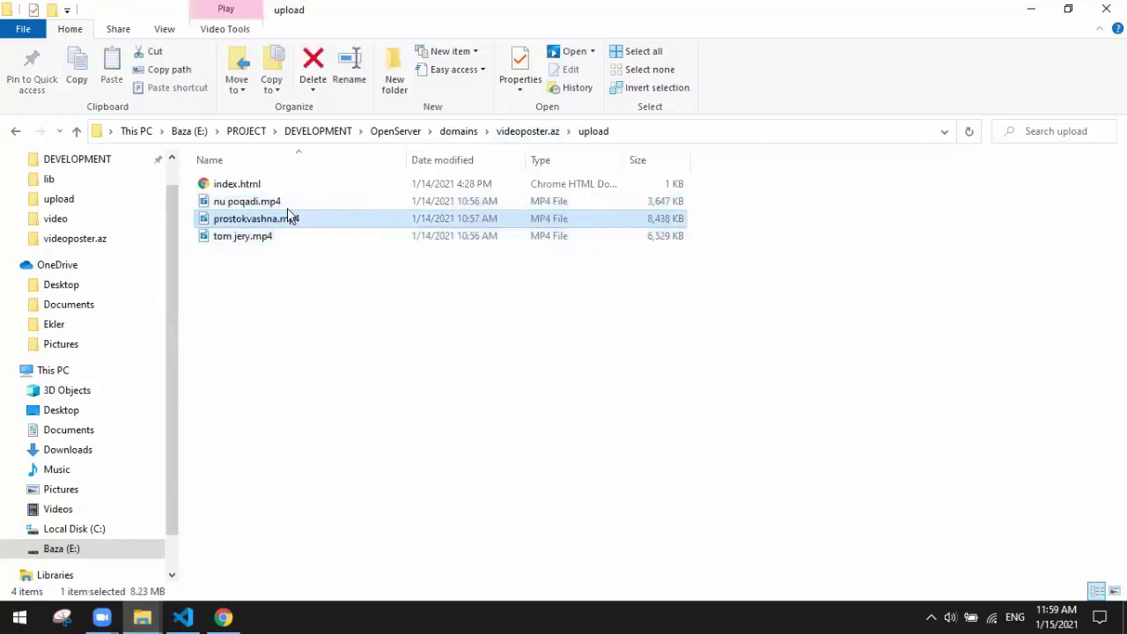
left_click(287, 204)
left_click(300, 219, "ctrl")
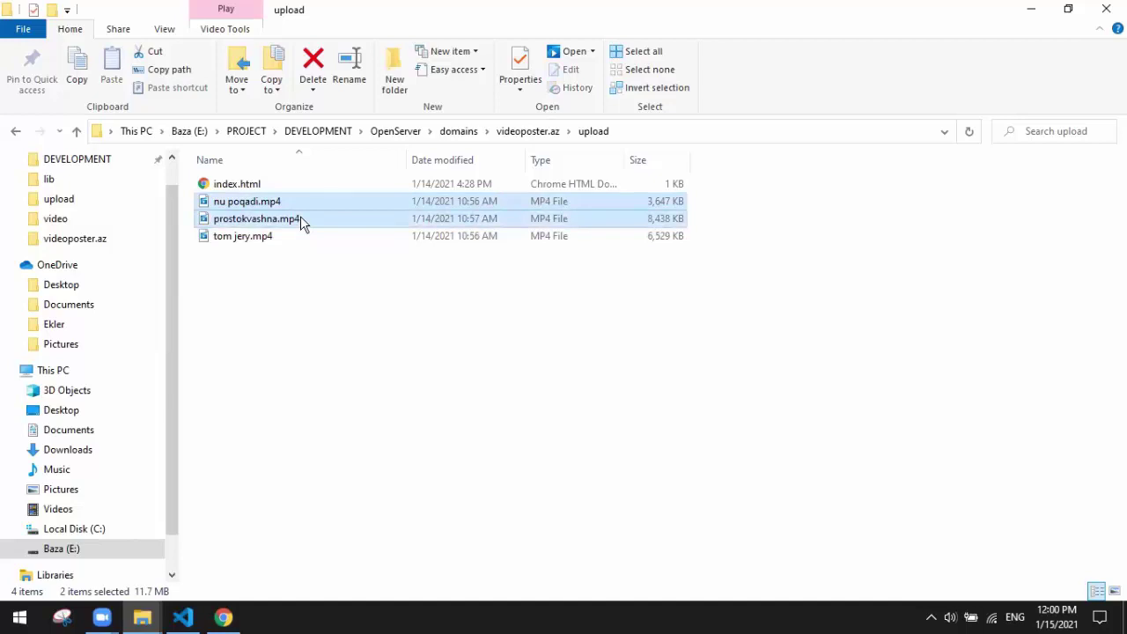
left_click(519, 131)
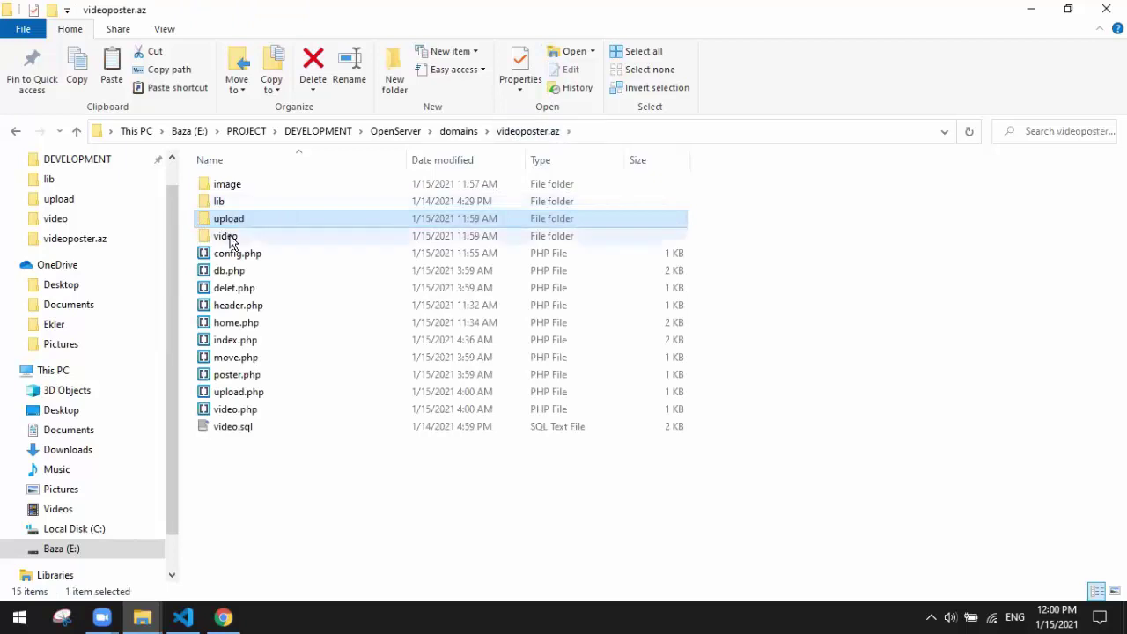
left_click(227, 237)
double_click(228, 238)
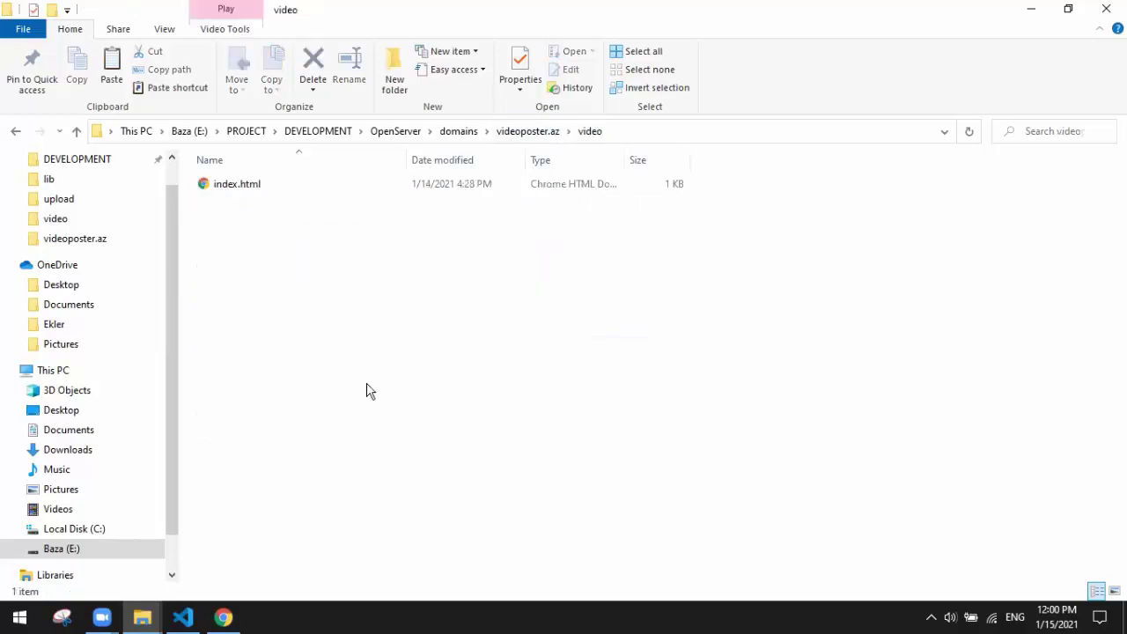
key("ctrl+v")
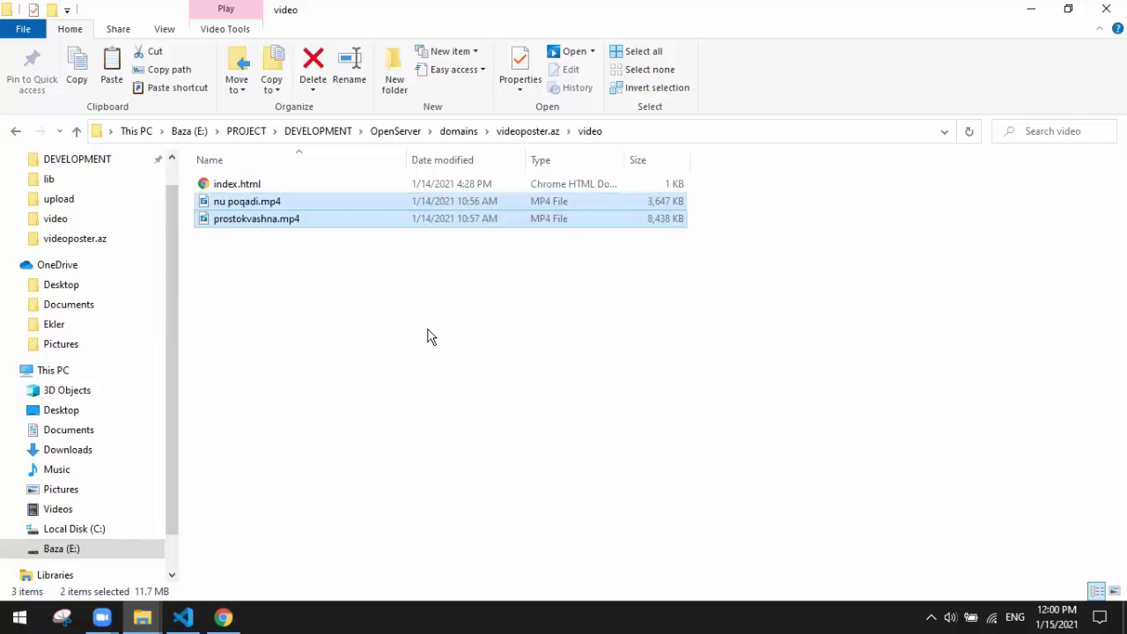
Step: Verify upload holds nu poqadi.mp4, prostokvashna.mp4 and tom jery.mp4
left_click(526, 132)
double_click(244, 220)
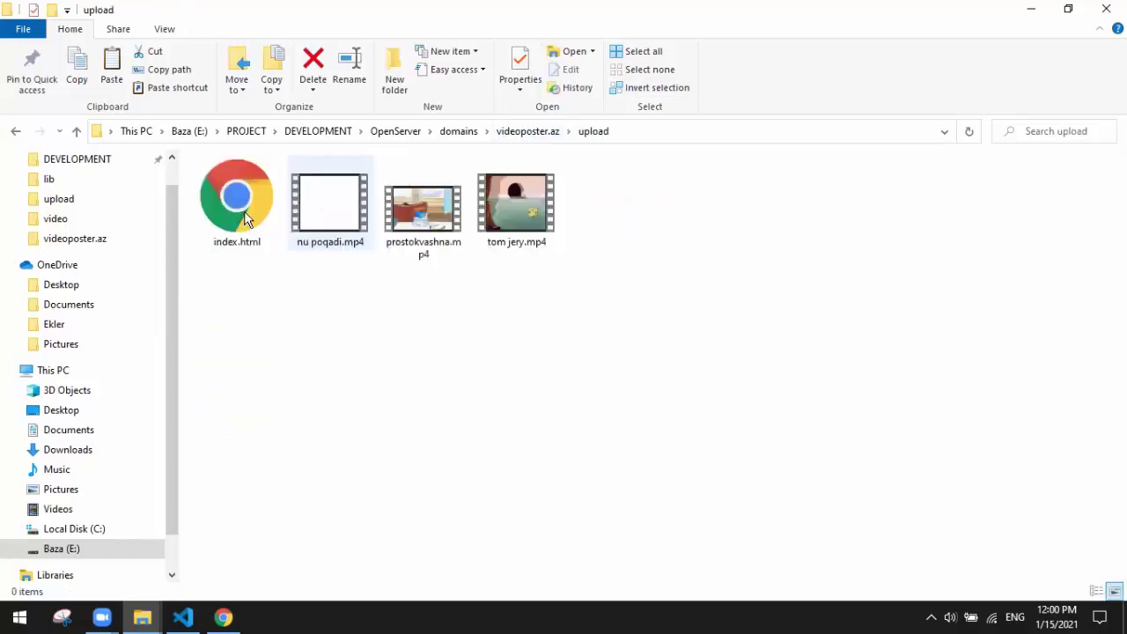
left_click(333, 217)
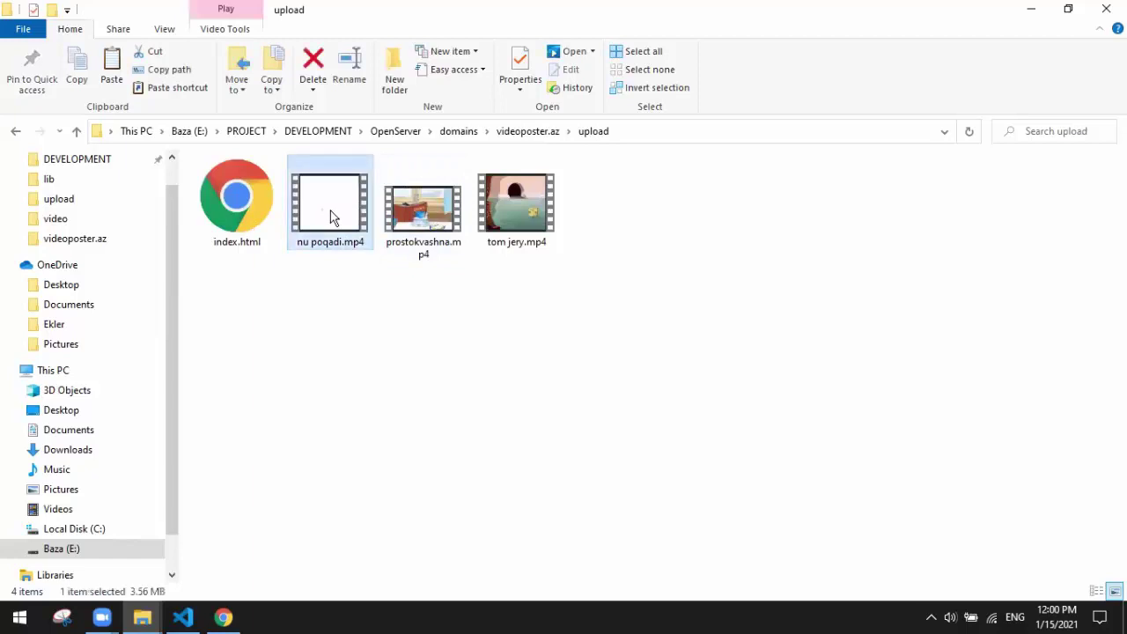
left_click(425, 251)
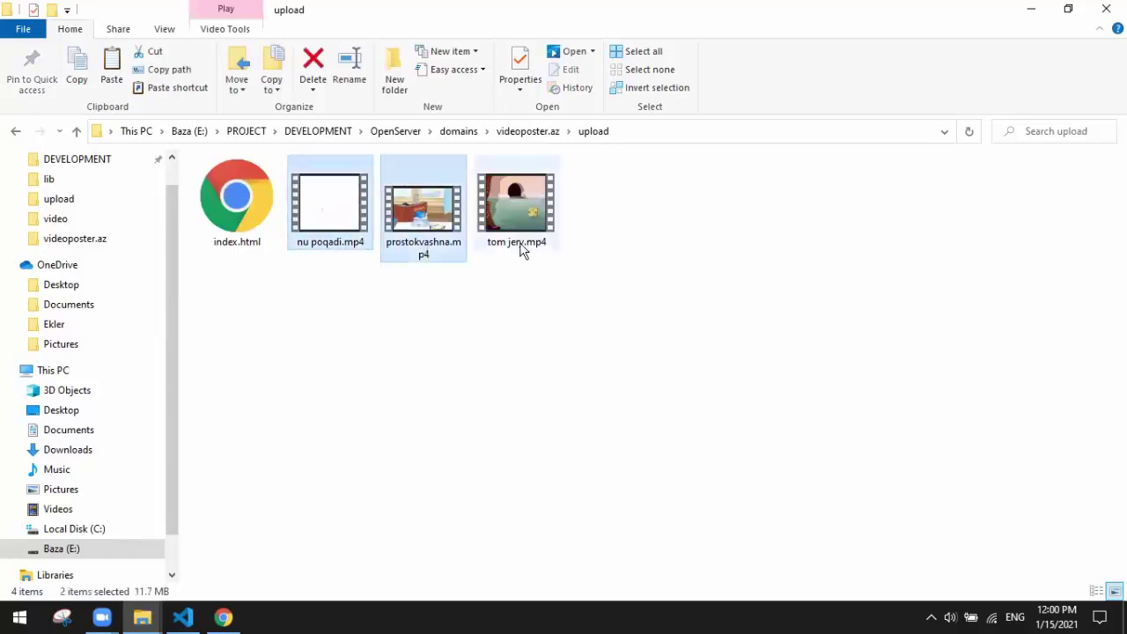
left_click(519, 245)
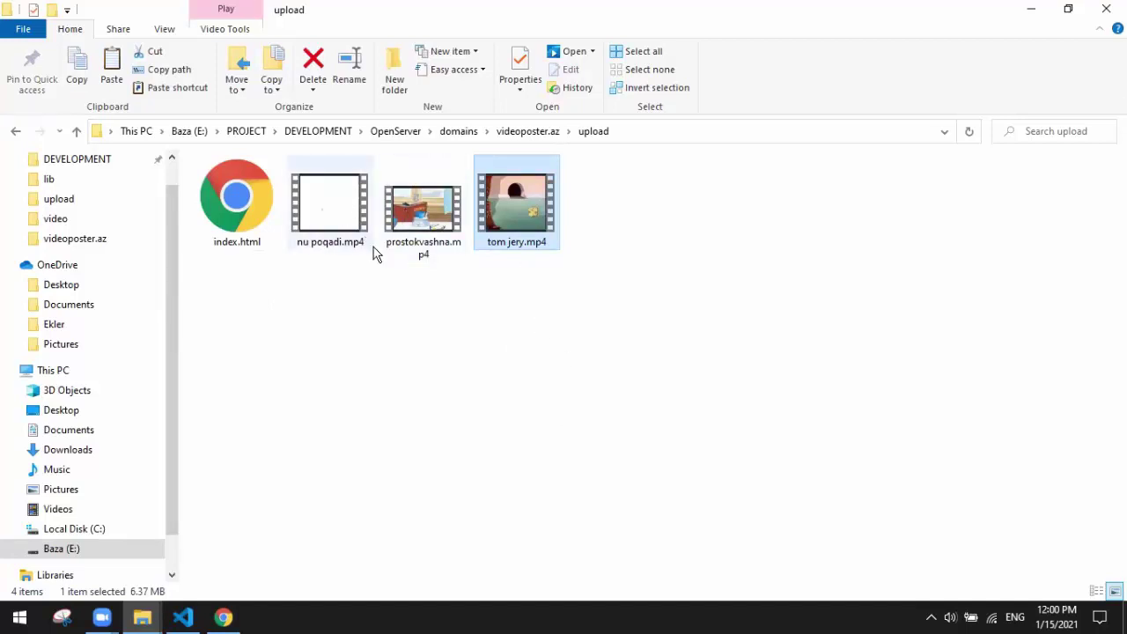
Step: Reload the VIDEO EDITOR page: 3 videos processed, nu poqadi and prostokvashna flagged as duplicates
left_click(223, 619)
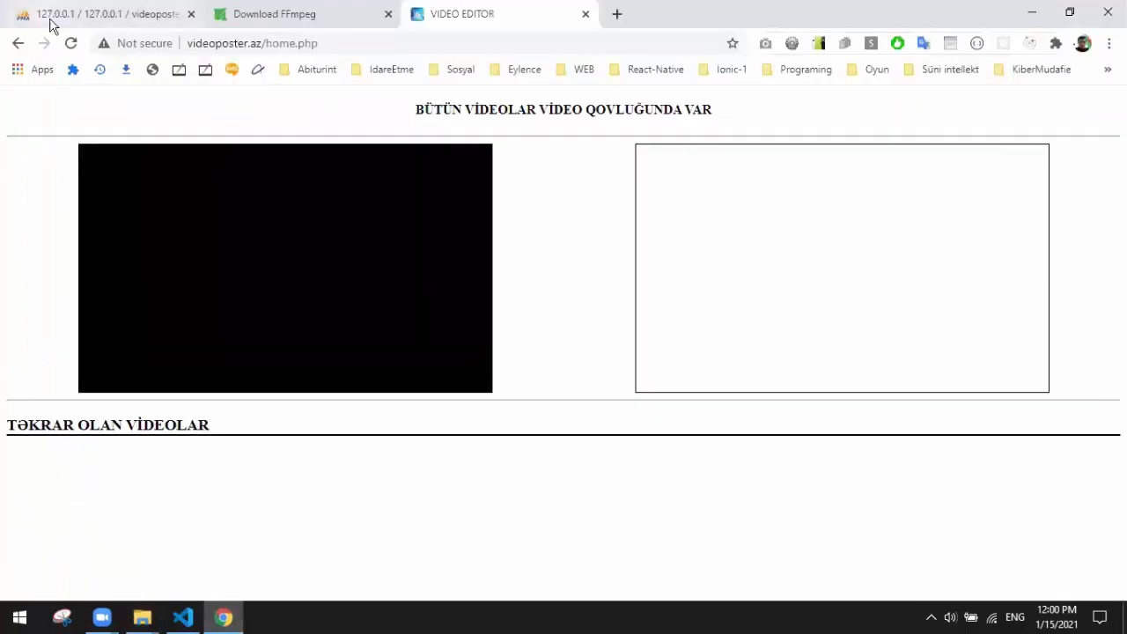
left_click(71, 47)
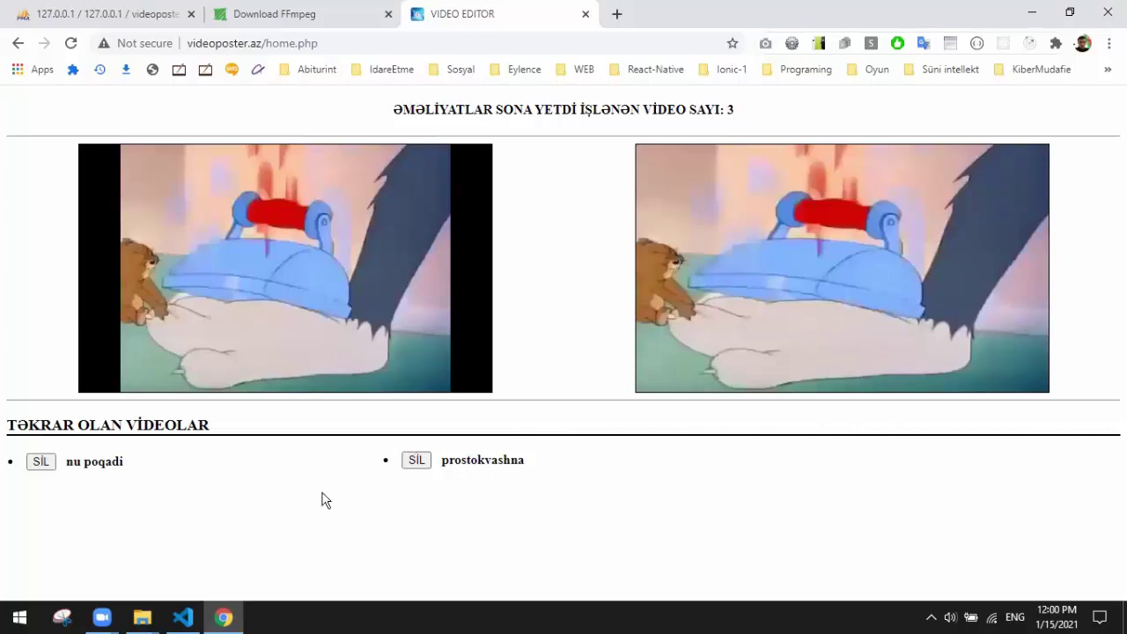
left_click(141, 617)
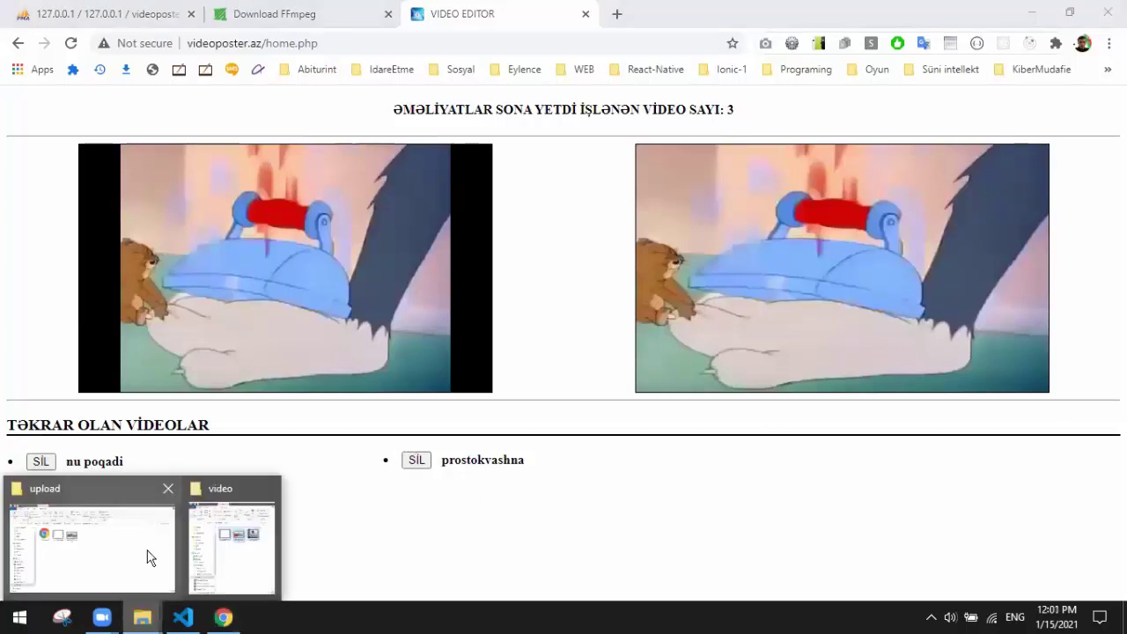
Step: Verify tom jery.mp4 left upload and its files now sit in the video and image folders
left_click(145, 553)
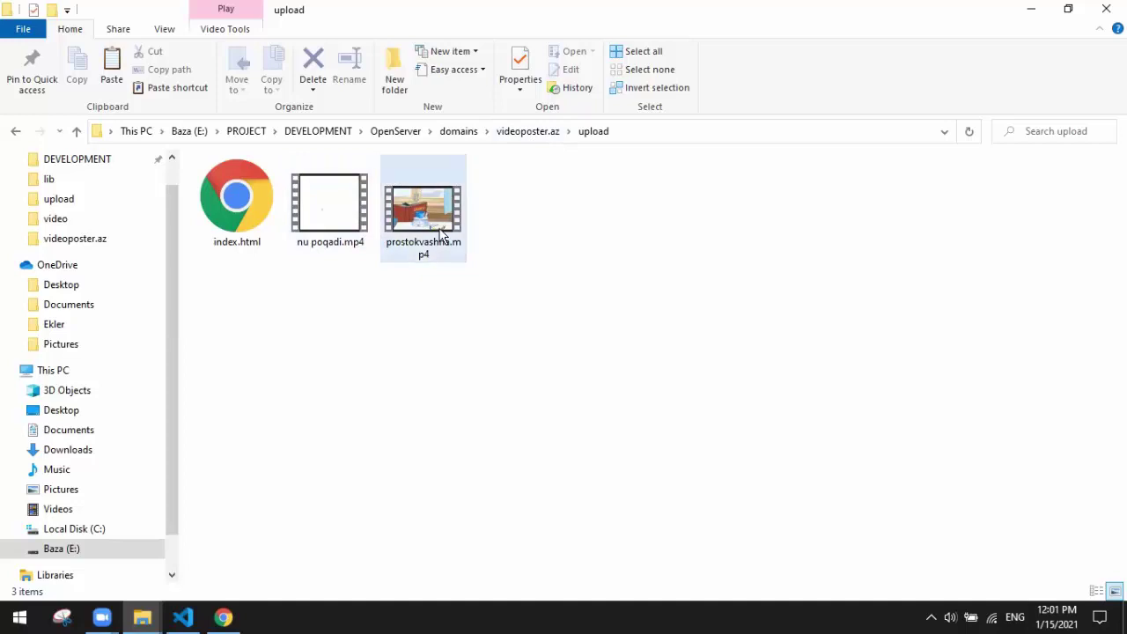
left_click(521, 132)
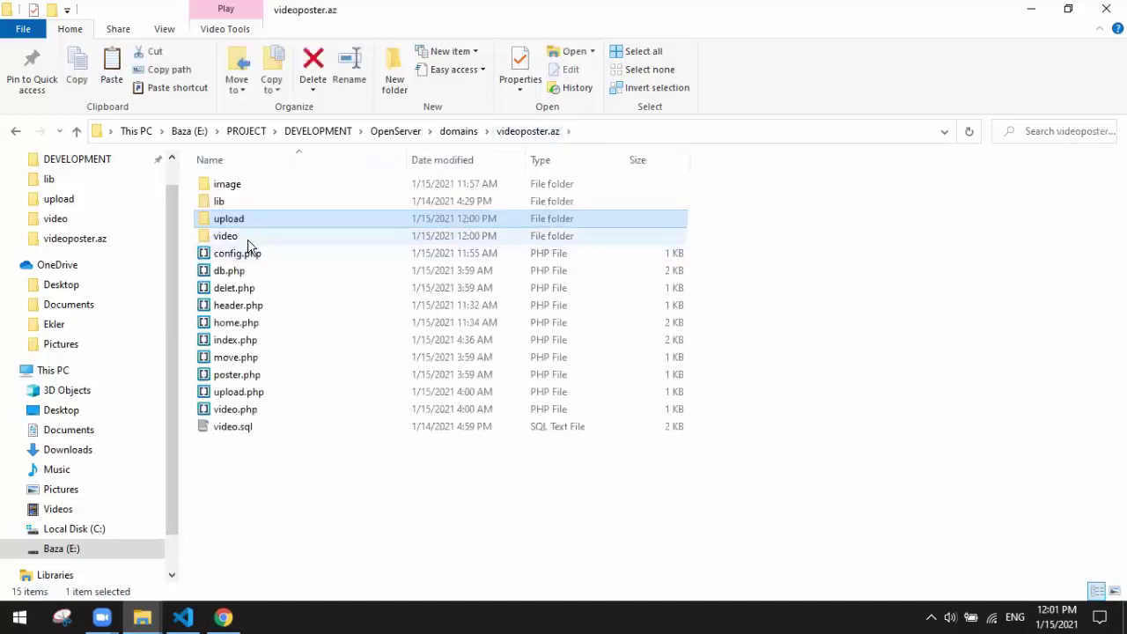
double_click(247, 242)
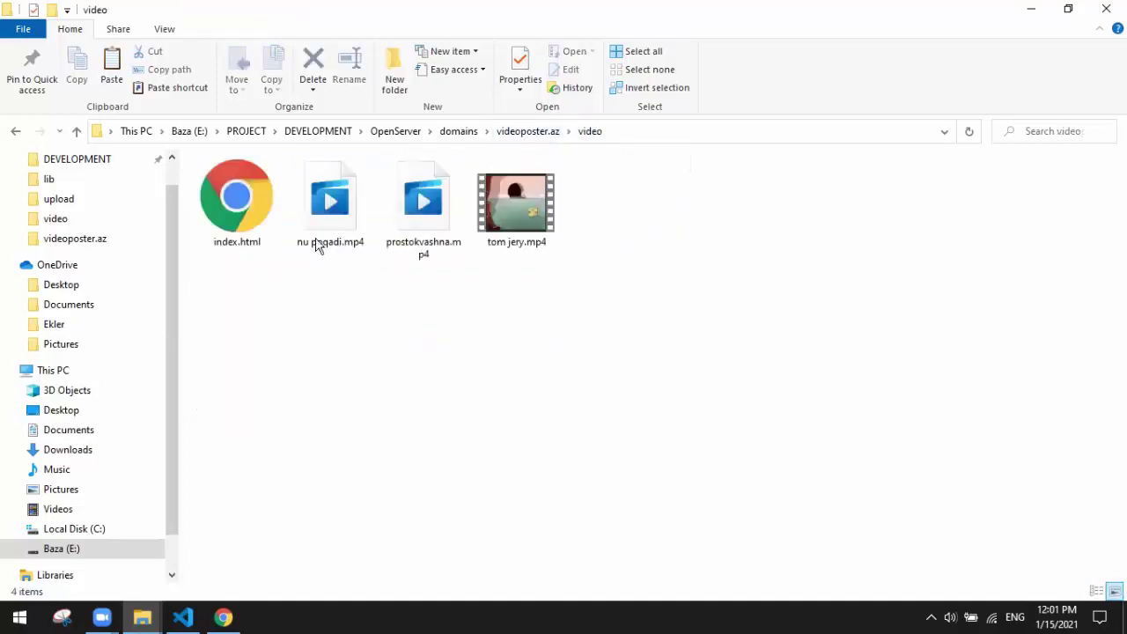
left_click(519, 131)
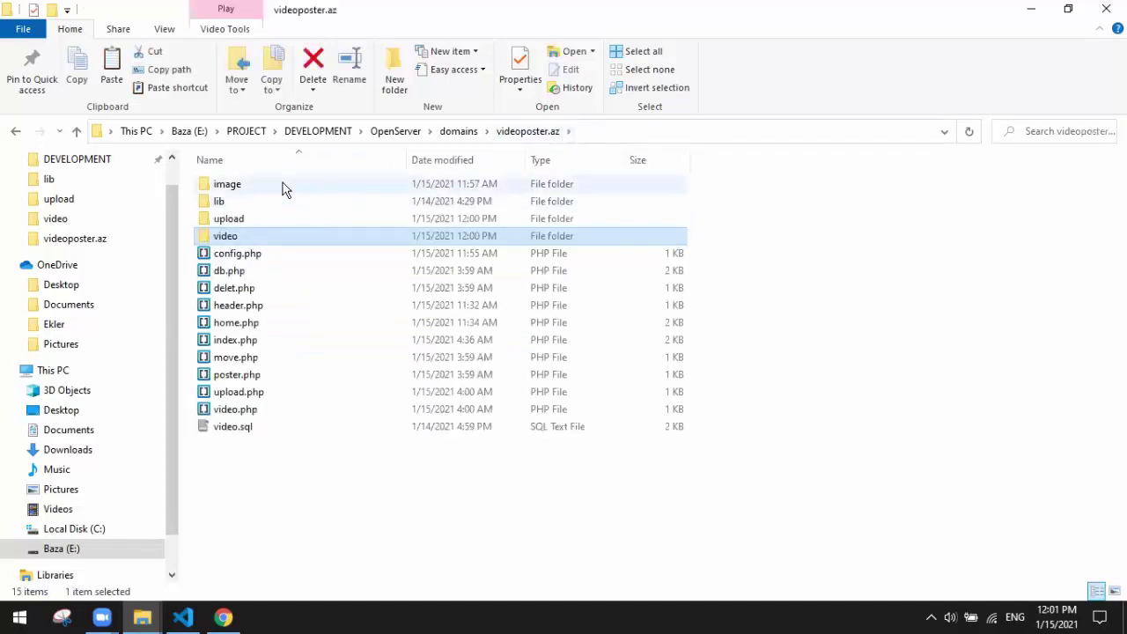
double_click(284, 186)
left_click(513, 132)
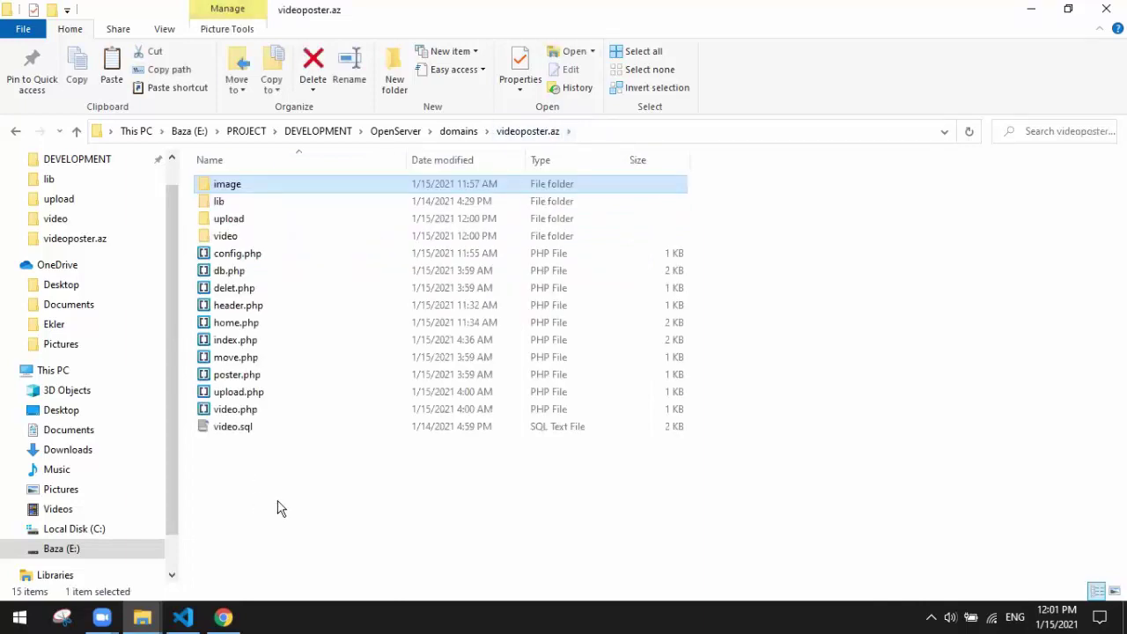
left_click(222, 617)
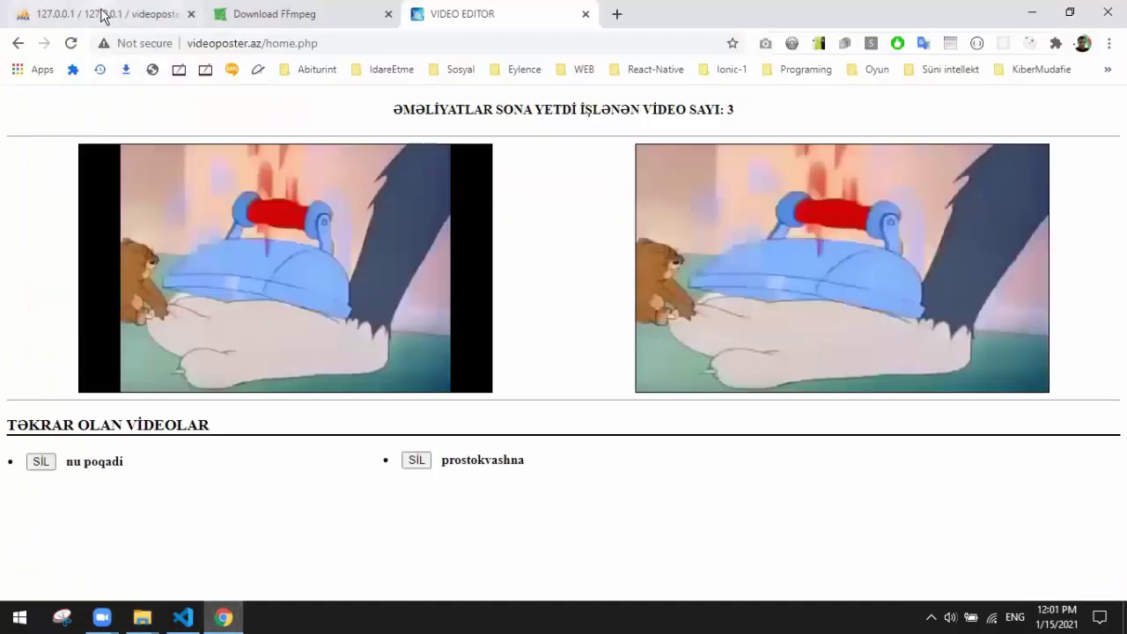
Step: Reload the phpMyAdmin video table, now four rows with a second tom jery, and recheck the video folder
left_click(103, 13)
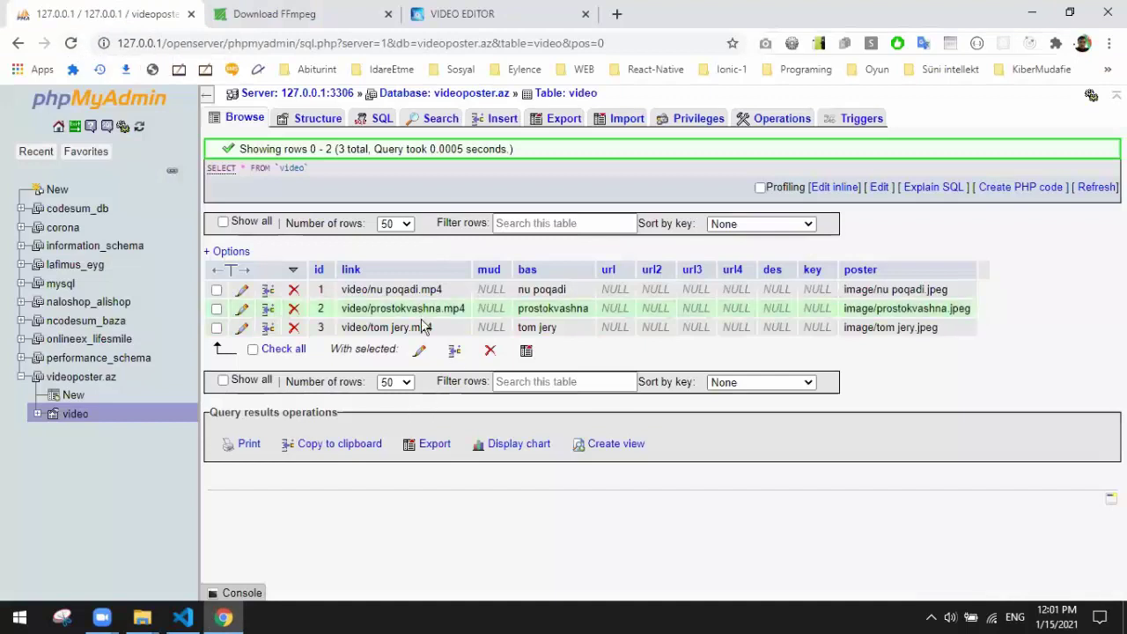
left_click(72, 46)
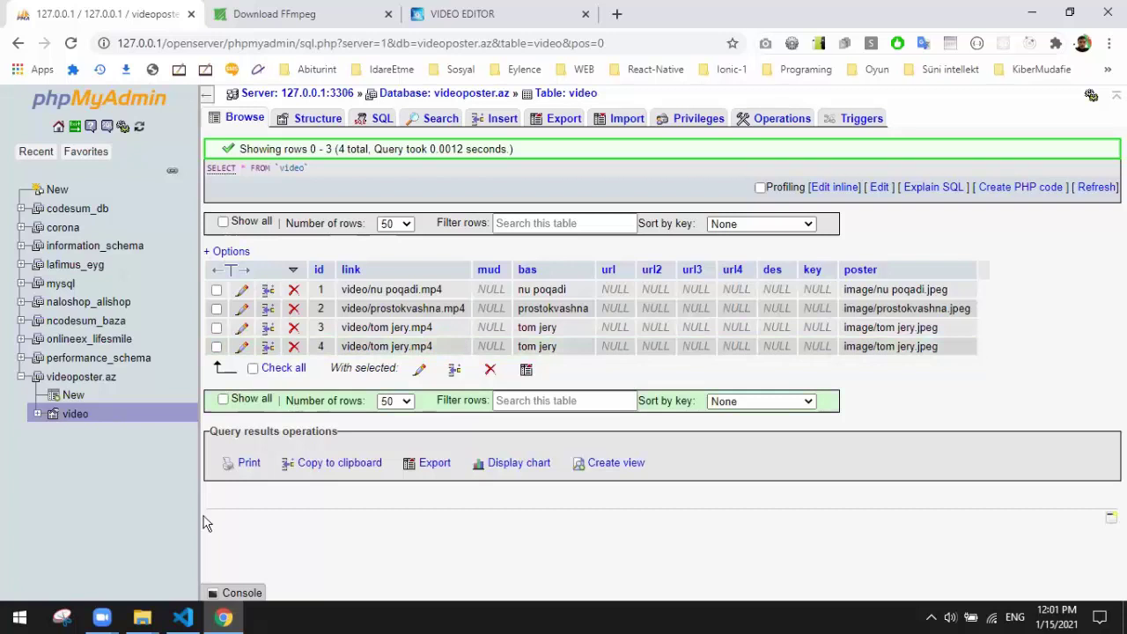
left_click(142, 616)
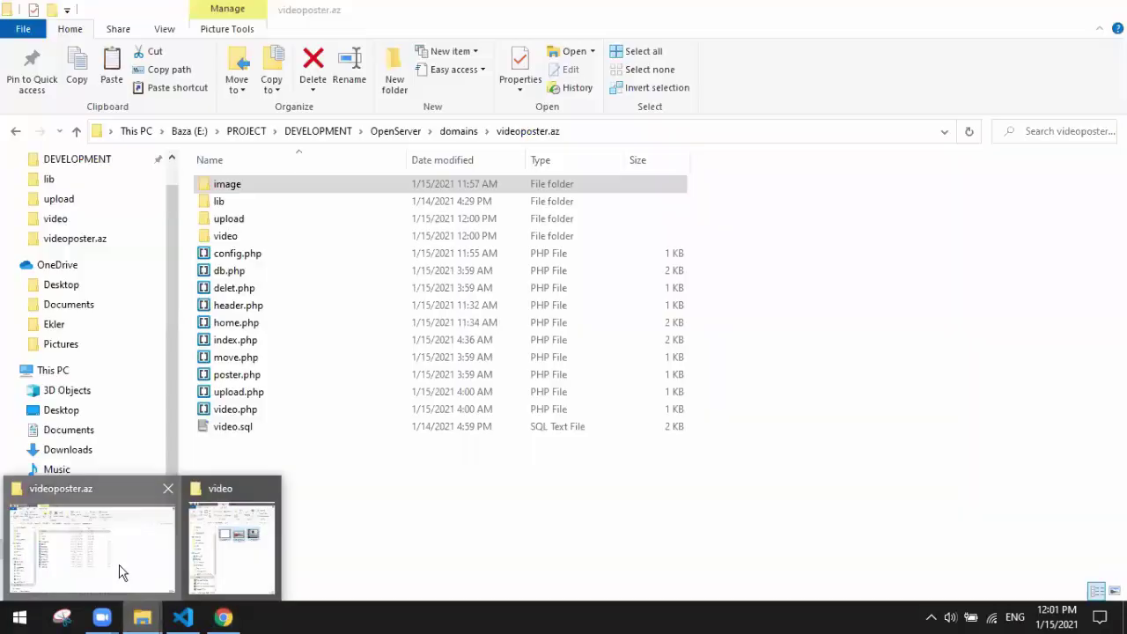
left_click(120, 571)
double_click(226, 236)
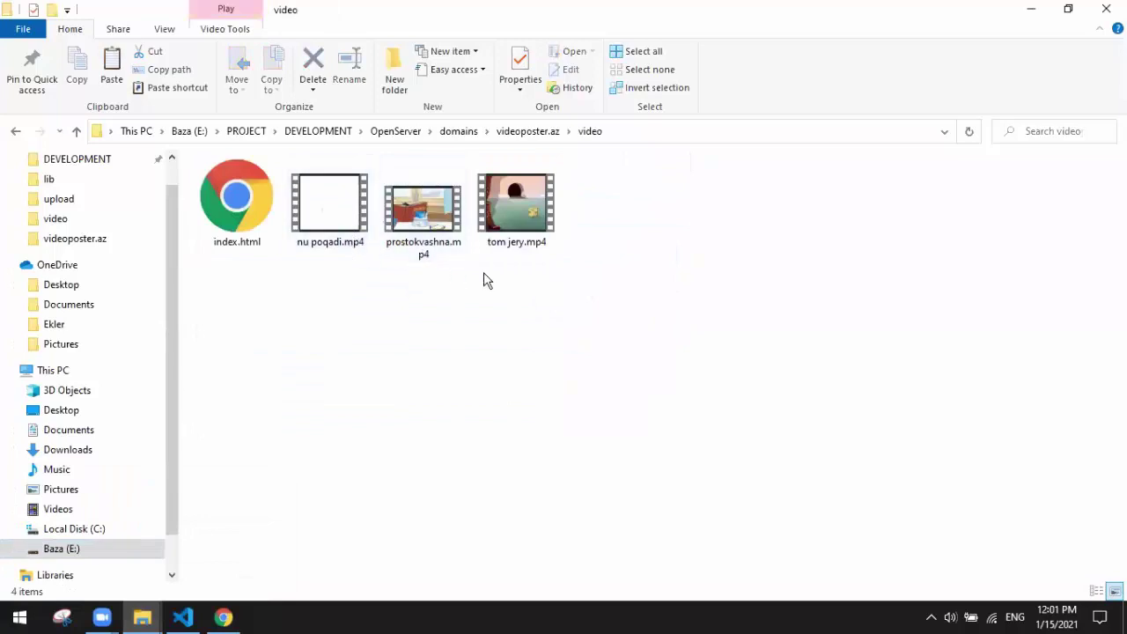
left_click(1030, 10)
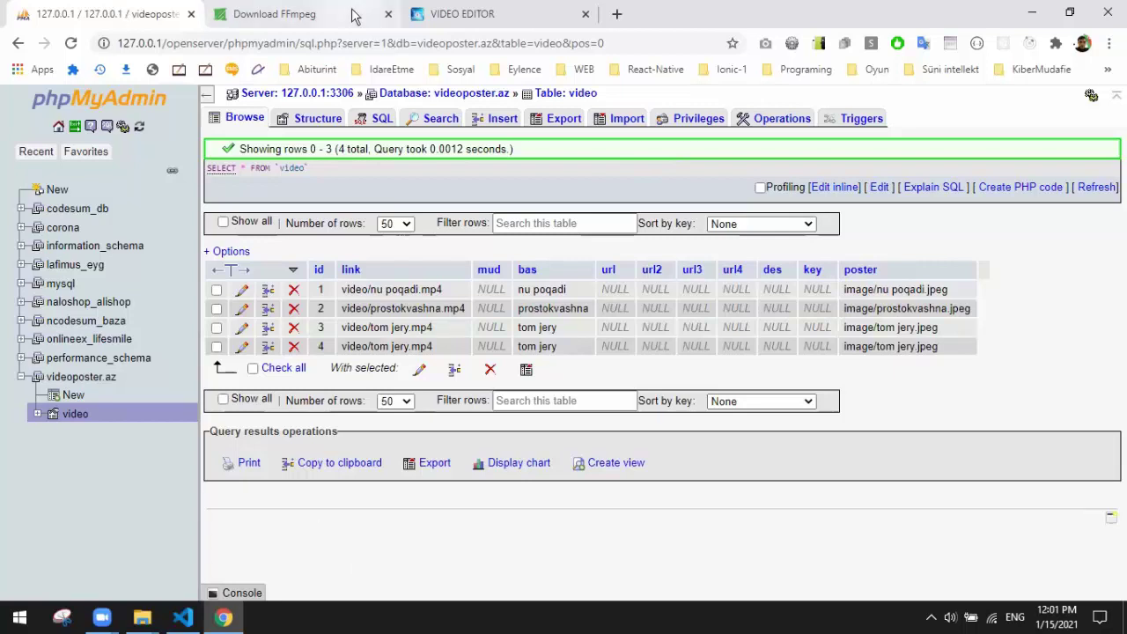
left_click(478, 16)
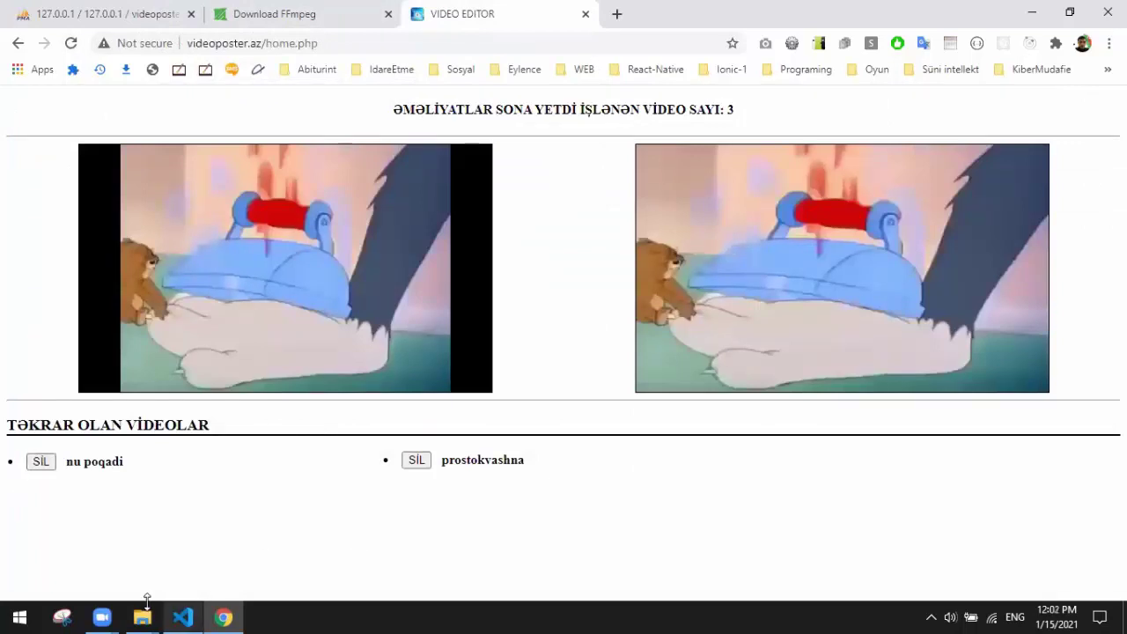
Step: Show the upload folder in File Explorer, navigating there from the videoposter.az folder
mouse_move(148, 607)
left_click(131, 563)
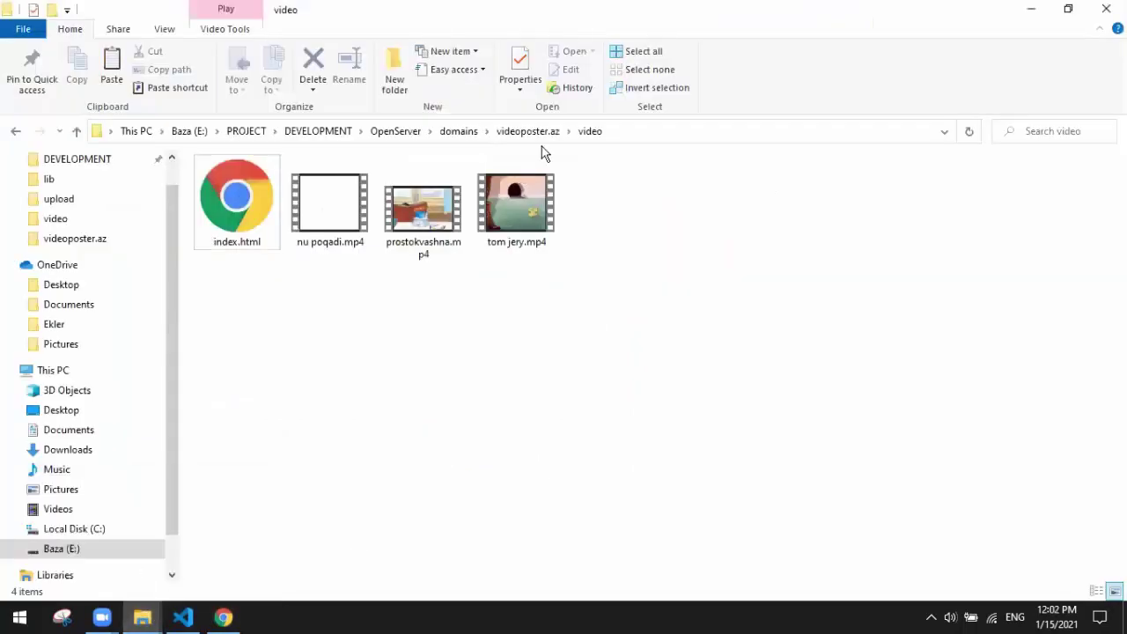
left_click(528, 132)
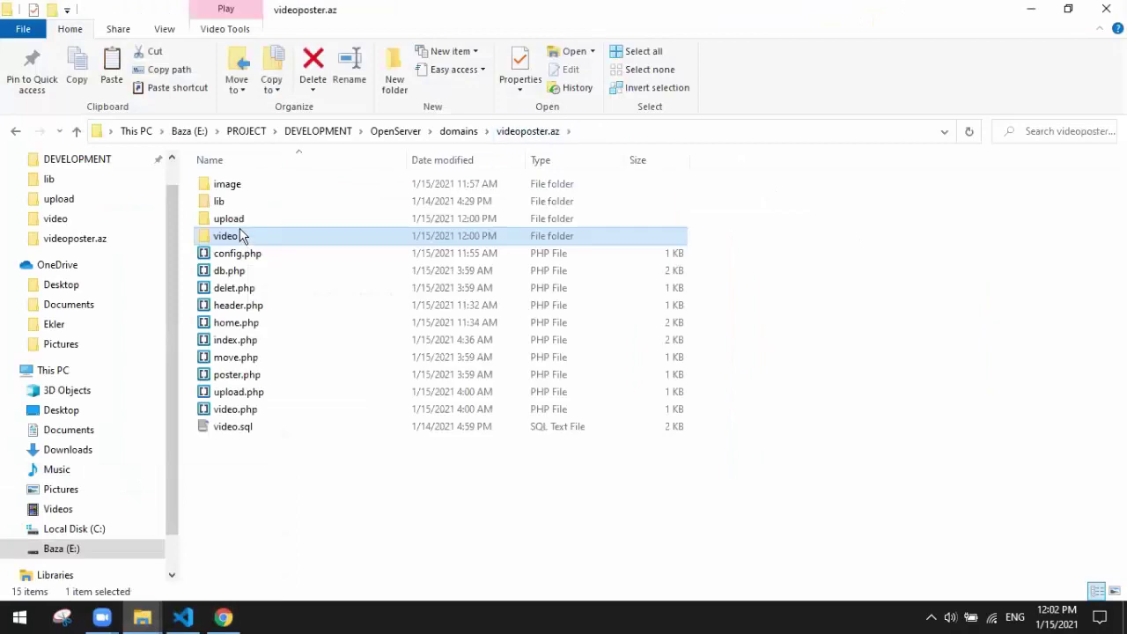
double_click(250, 220)
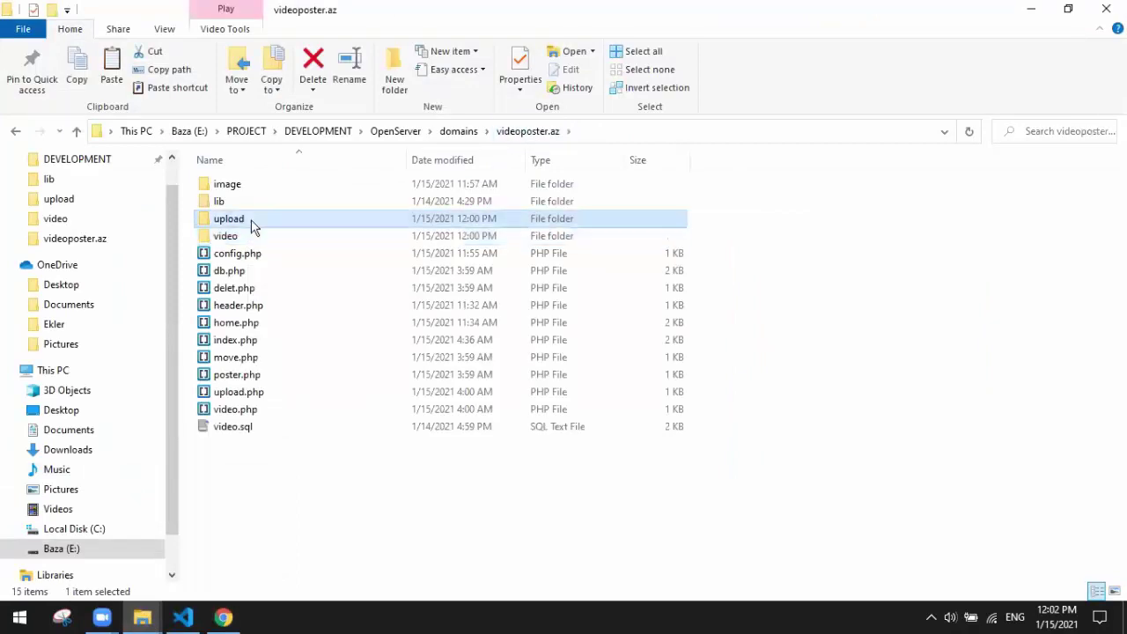
Step: Delete the duplicate nu poqadi and prostokvashna videos with SİL, confirm upload is empty, and reload
left_click(223, 617)
left_click(34, 465)
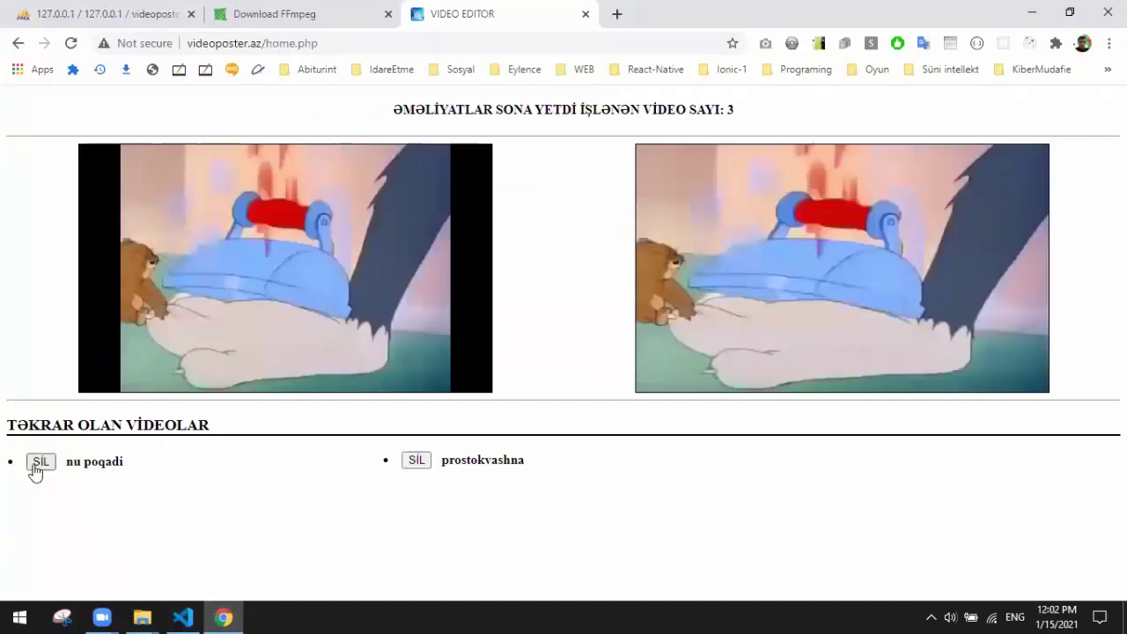
left_click(428, 459)
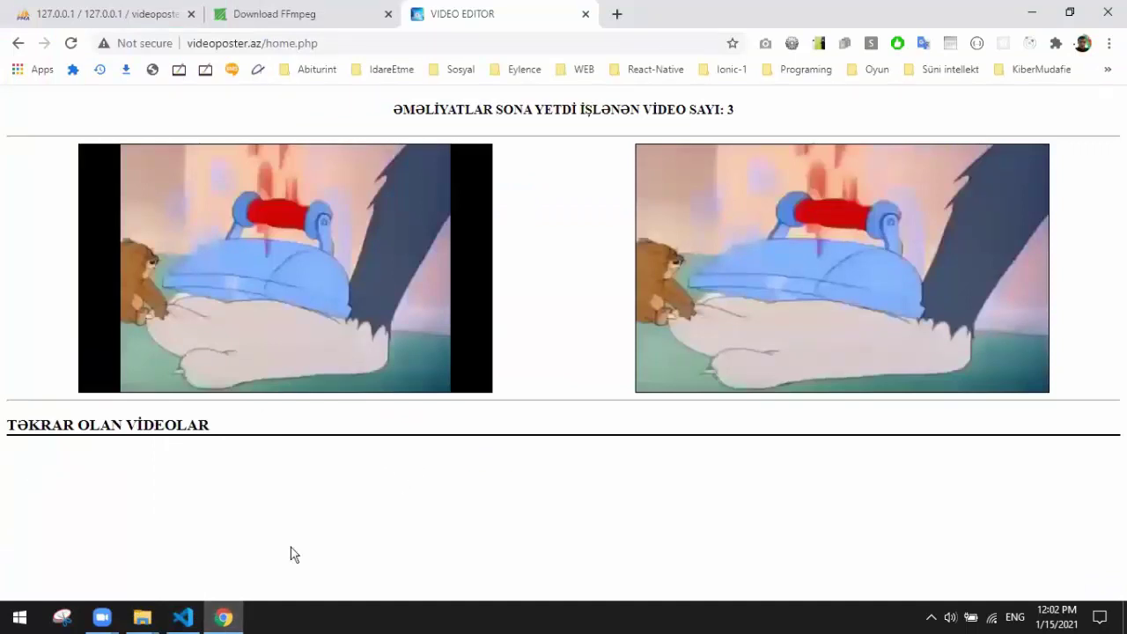
mouse_move(146, 621)
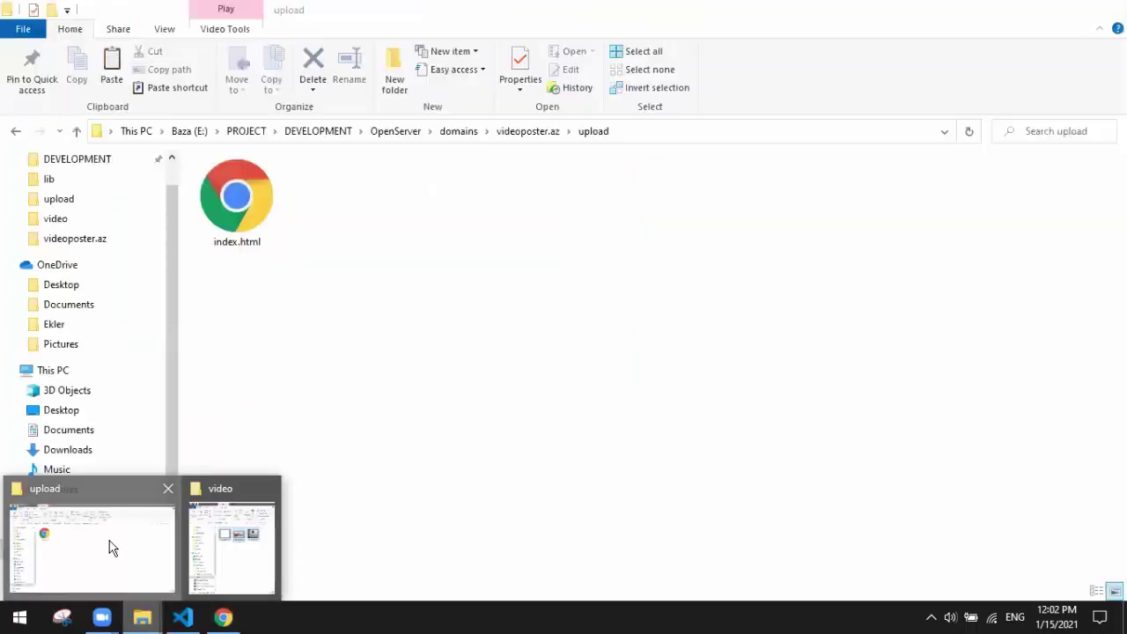
left_click(111, 543)
left_click(1030, 8)
left_click(70, 42)
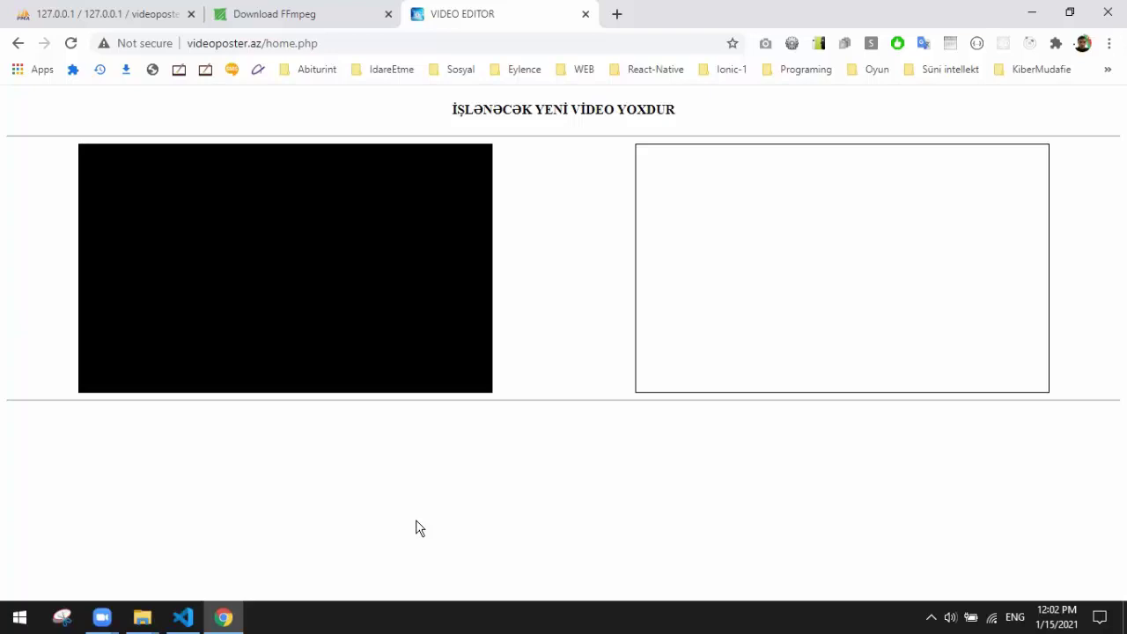
Step: Close config.php with Ctrl+W and open db.php in Visual Studio Code
left_click(194, 620)
left_click(432, 261)
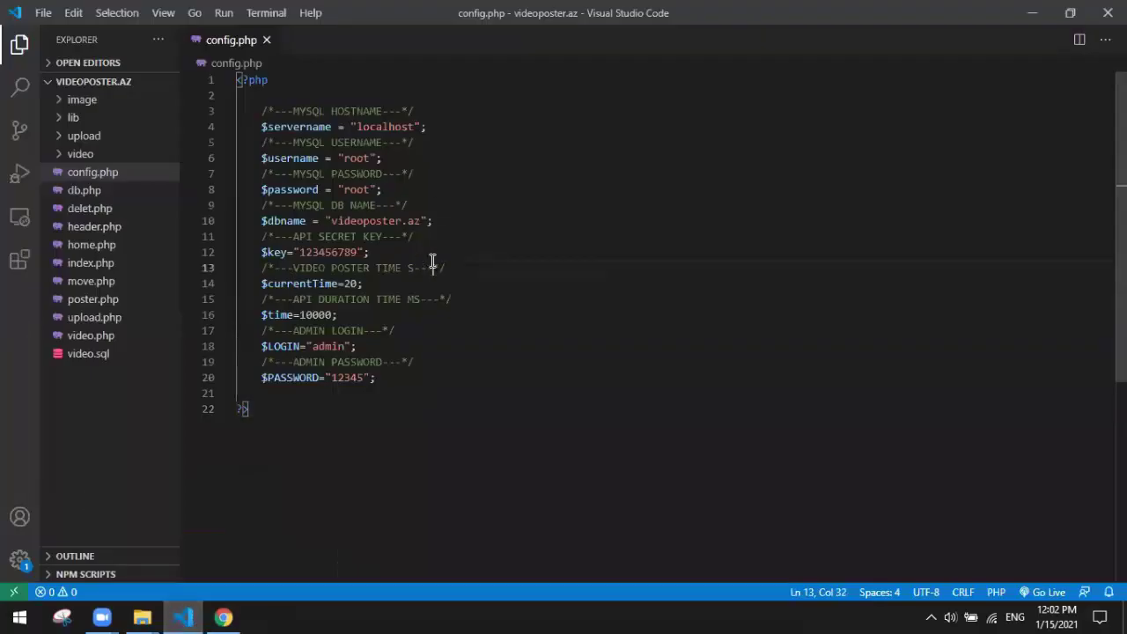
key("ctrl+w")
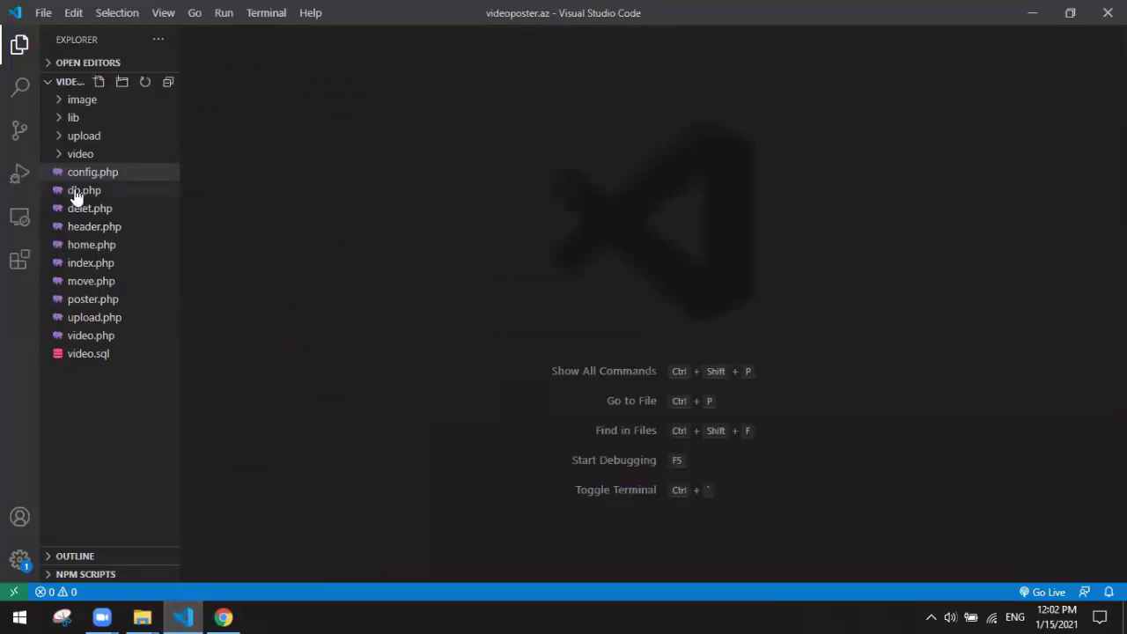
left_click(77, 192)
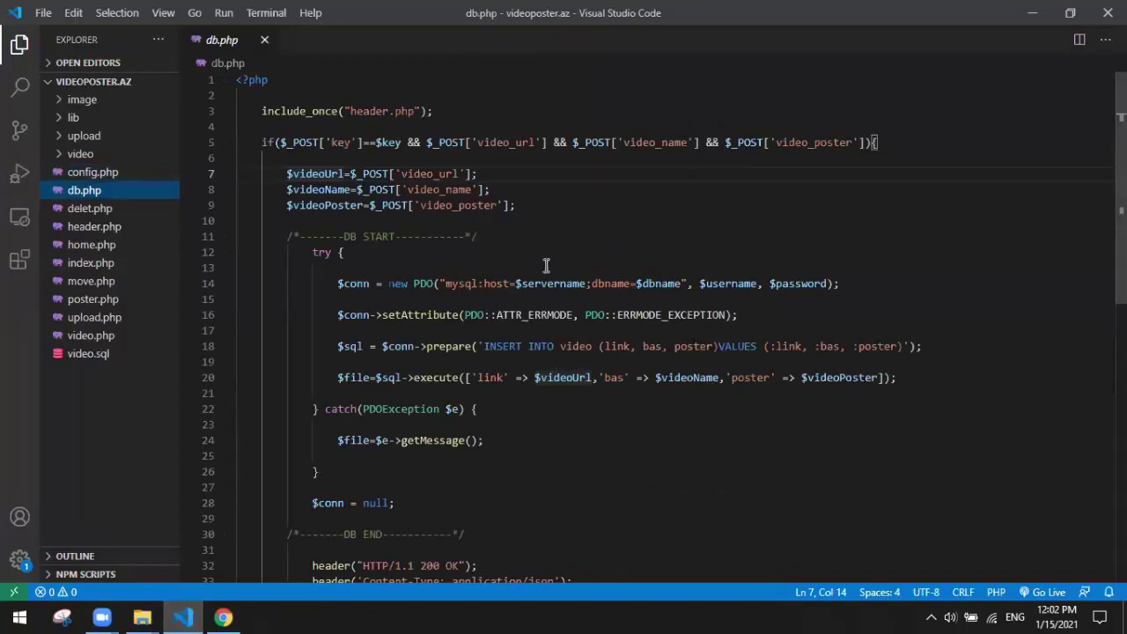
Step: Highlight the video table in the INSERT query and the videoUrl, videoName, videoPoster variables
left_click(584, 347)
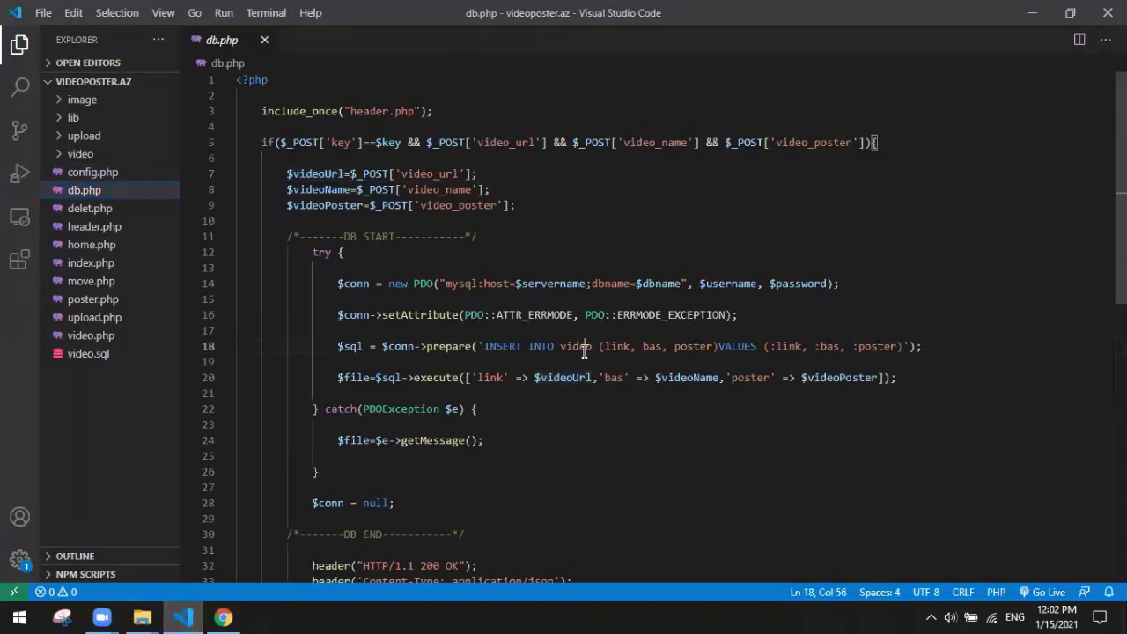
double_click(585, 347)
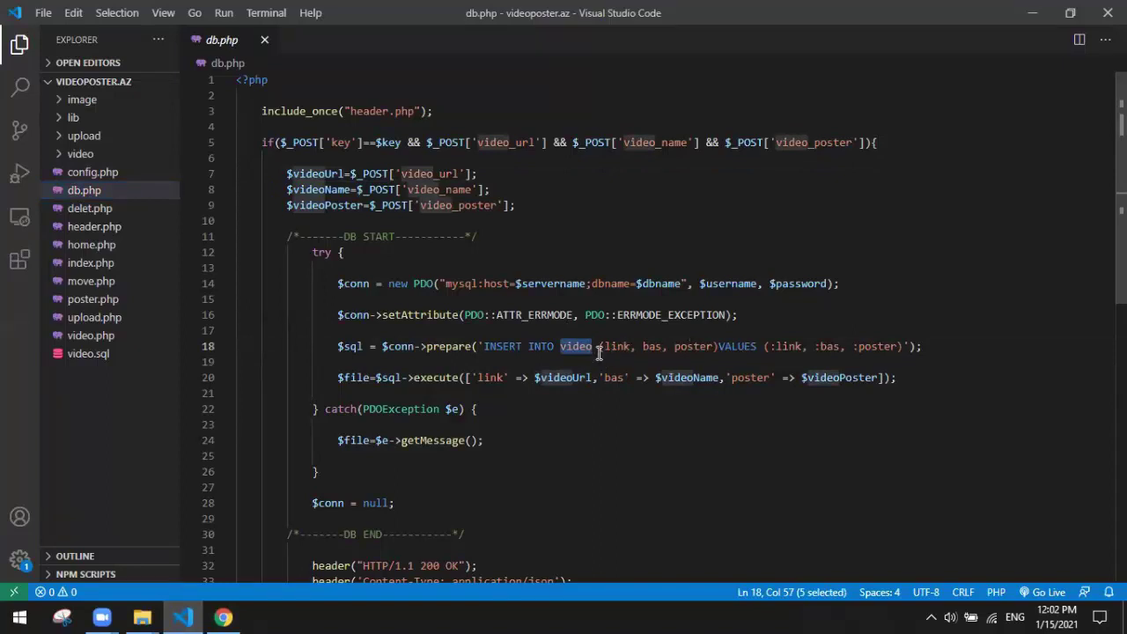
double_click(316, 173)
left_click(323, 191)
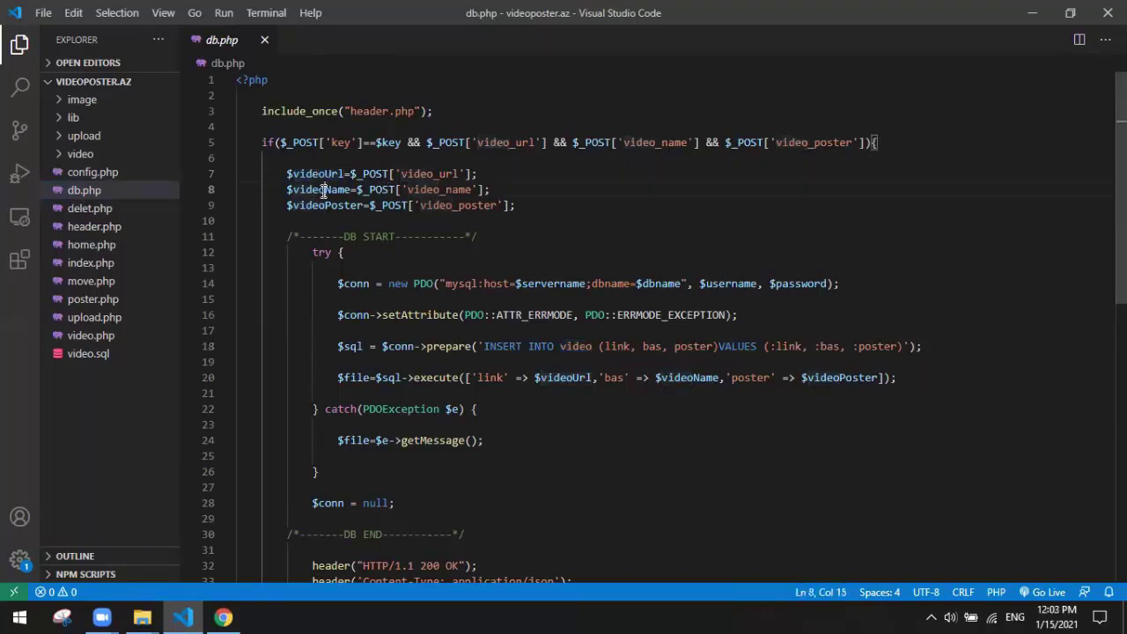
double_click(323, 191)
double_click(335, 205)
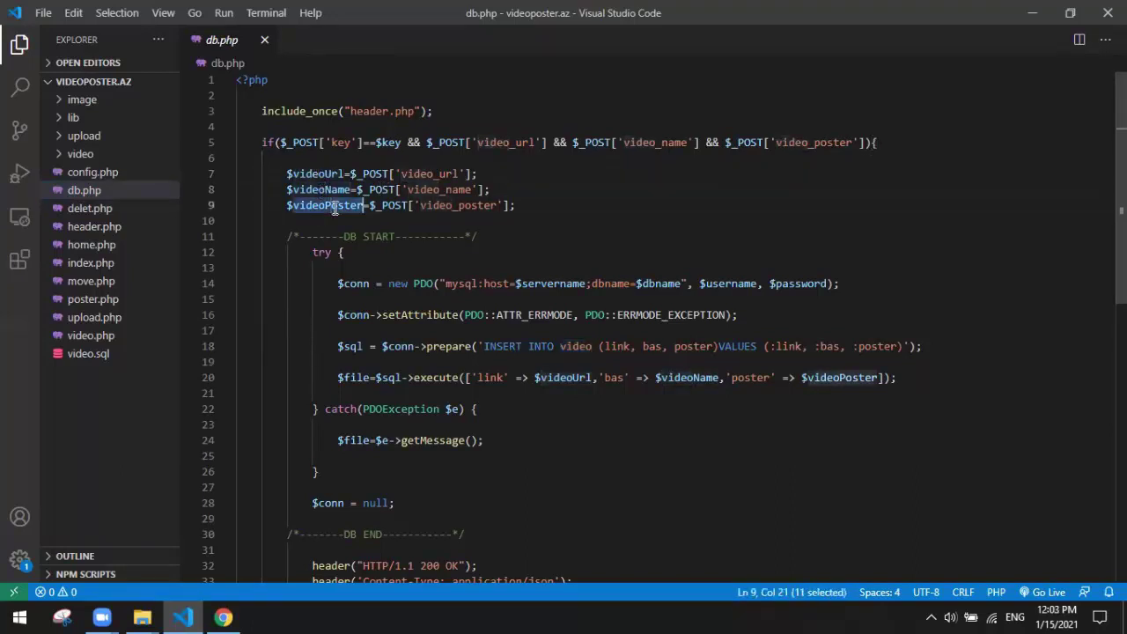
double_click(577, 346)
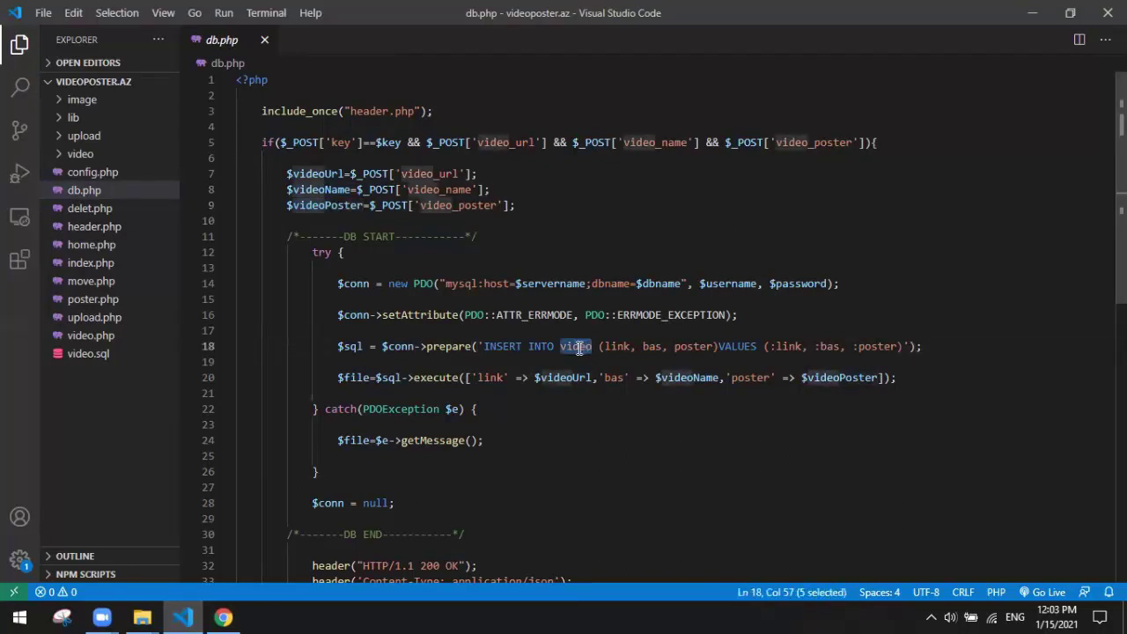